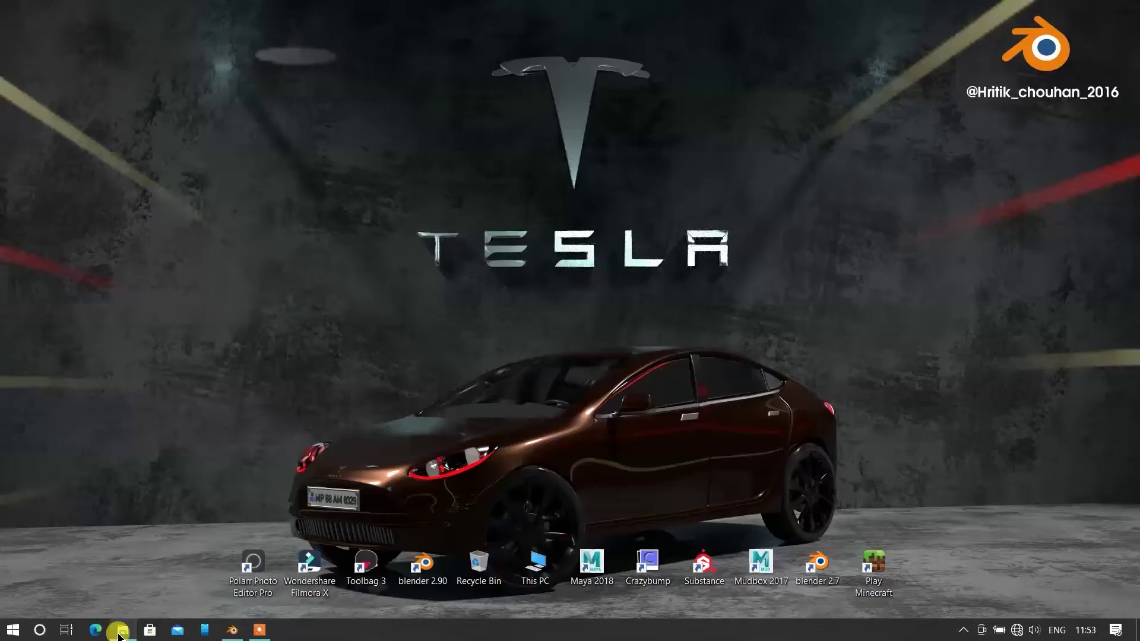
Open the 00101.png candle render in Photos and zoom in and out to inspect it.
{"action": "left_click", "coordinate": [121, 631]}
{"action": "left_click", "coordinate": [171, 117]}
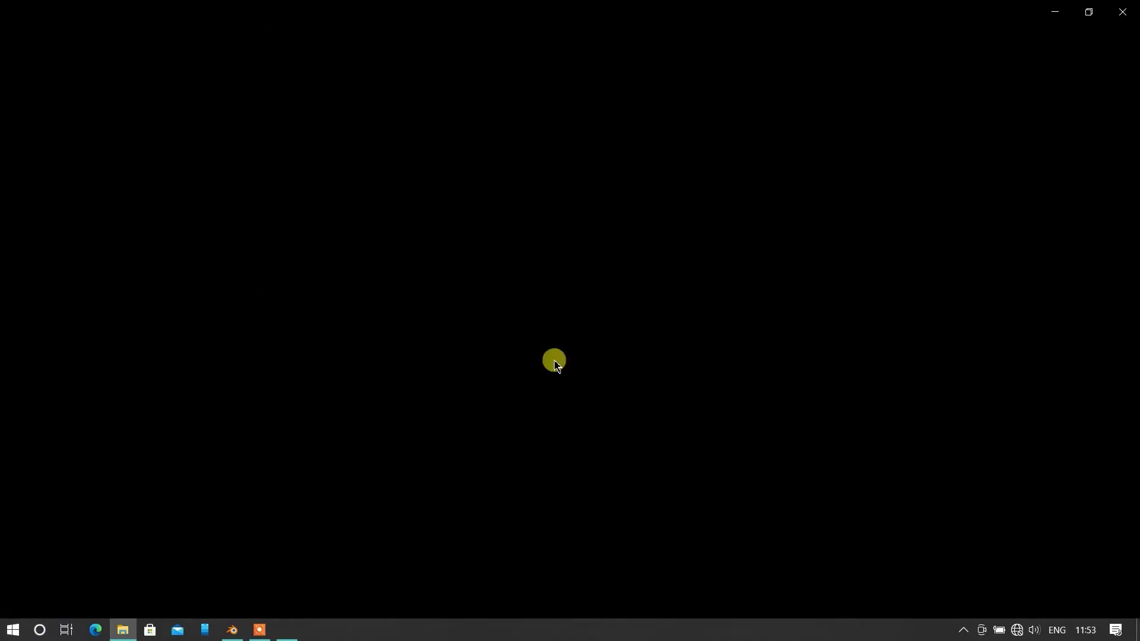
{"action": "scroll", "coordinate": [593, 314], "scroll_direction": "up", "scroll_amount": 1}
{"action": "scroll", "coordinate": [578, 278], "scroll_direction": "up", "scroll_amount": 1}
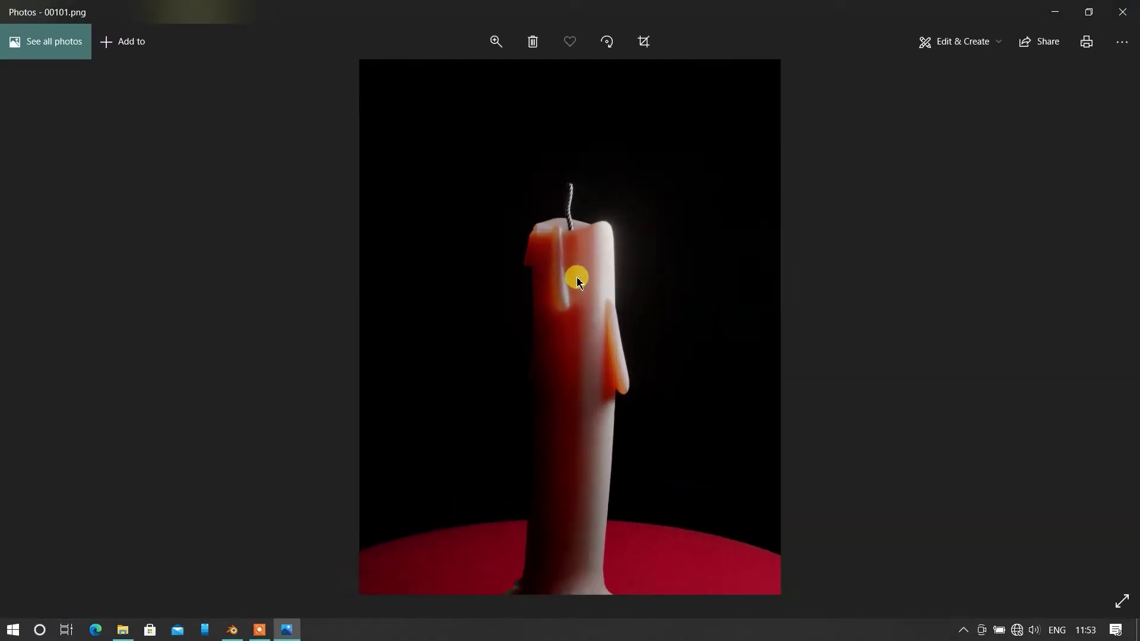
{"action": "scroll", "coordinate": [585, 278], "scroll_direction": "up", "scroll_amount": 2}
{"action": "scroll", "coordinate": [612, 284], "scroll_direction": "up", "scroll_amount": 2}
{"action": "scroll", "coordinate": [630, 285], "scroll_direction": "down", "scroll_amount": 2}
{"action": "scroll", "coordinate": [573, 361], "scroll_direction": "down", "scroll_amount": 1}
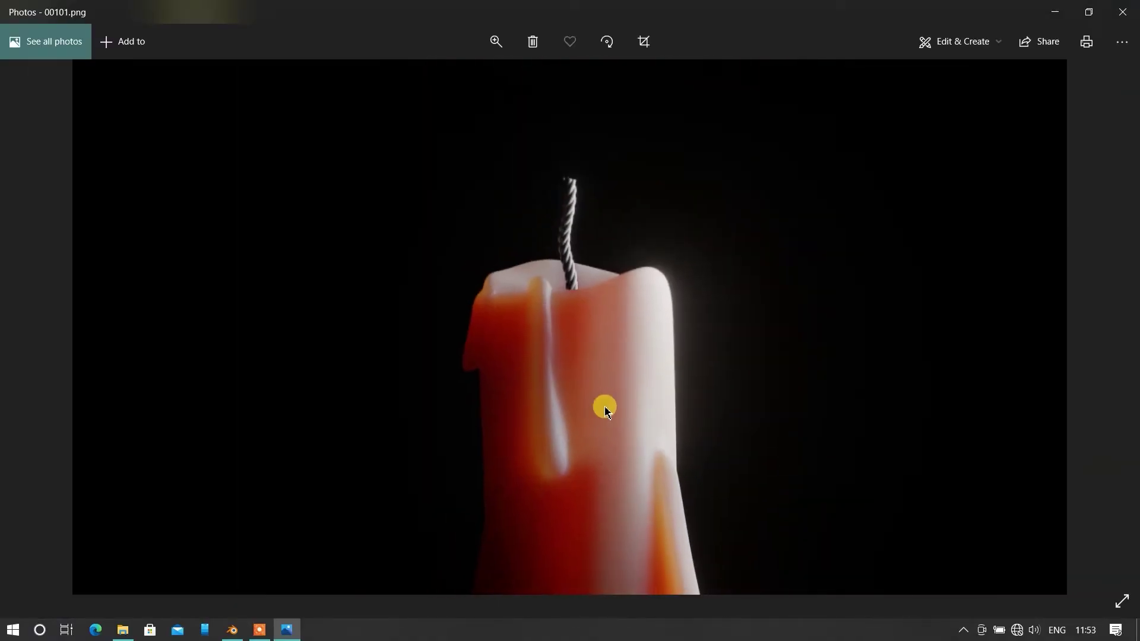
{"action": "scroll", "coordinate": [606, 404], "scroll_direction": "down", "scroll_amount": 1}
{"action": "scroll", "coordinate": [573, 349], "scroll_direction": "down", "scroll_amount": 1}
{"action": "scroll", "coordinate": [584, 275], "scroll_direction": "down", "scroll_amount": 1}
{"action": "scroll", "coordinate": [588, 336], "scroll_direction": "down", "scroll_amount": 1}
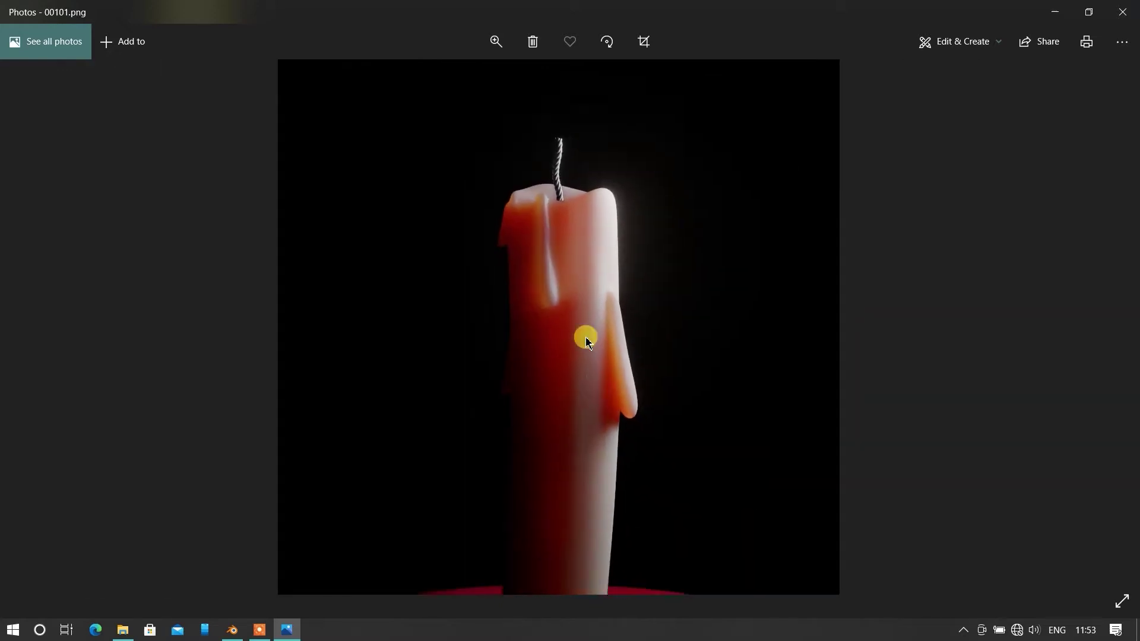
{"action": "scroll", "coordinate": [570, 387], "scroll_direction": "up", "scroll_amount": 1}
{"action": "scroll", "coordinate": [570, 357], "scroll_direction": "up", "scroll_amount": 2}
{"action": "scroll", "coordinate": [573, 476], "scroll_direction": "down", "scroll_amount": 1}
{"action": "scroll", "coordinate": [624, 389], "scroll_direction": "down", "scroll_amount": 1}
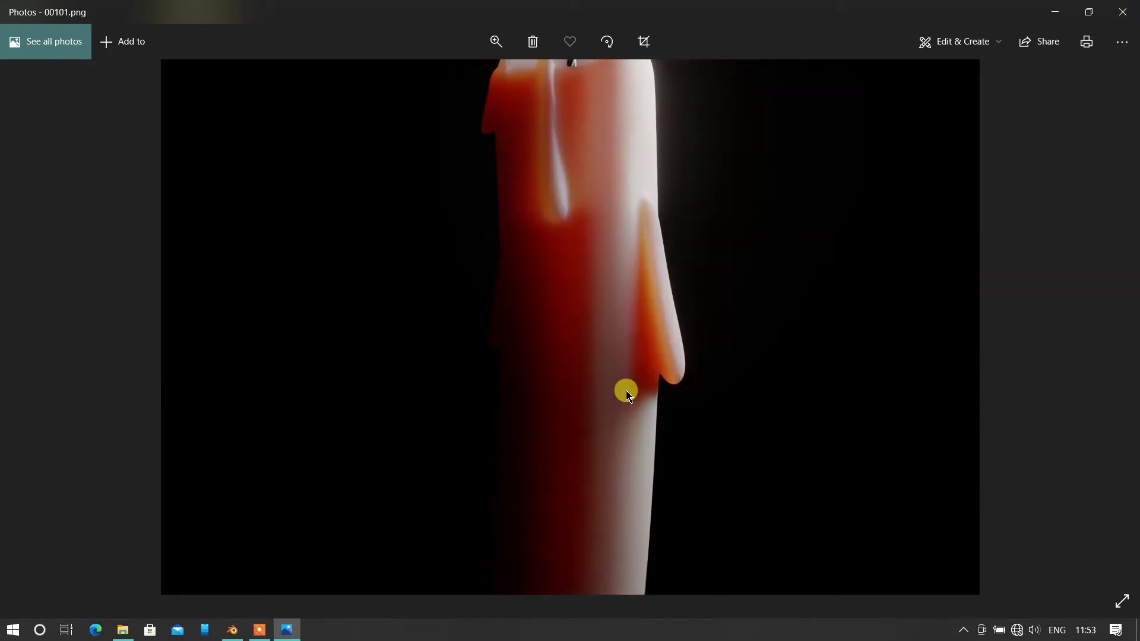
{"action": "scroll", "coordinate": [580, 482], "scroll_direction": "down", "scroll_amount": 1}
{"action": "scroll", "coordinate": [597, 484], "scroll_direction": "down", "scroll_amount": 1}
{"action": "scroll", "coordinate": [597, 484], "scroll_direction": "down", "scroll_amount": 1}
{"action": "scroll", "coordinate": [611, 351], "scroll_direction": "up", "scroll_amount": 1}
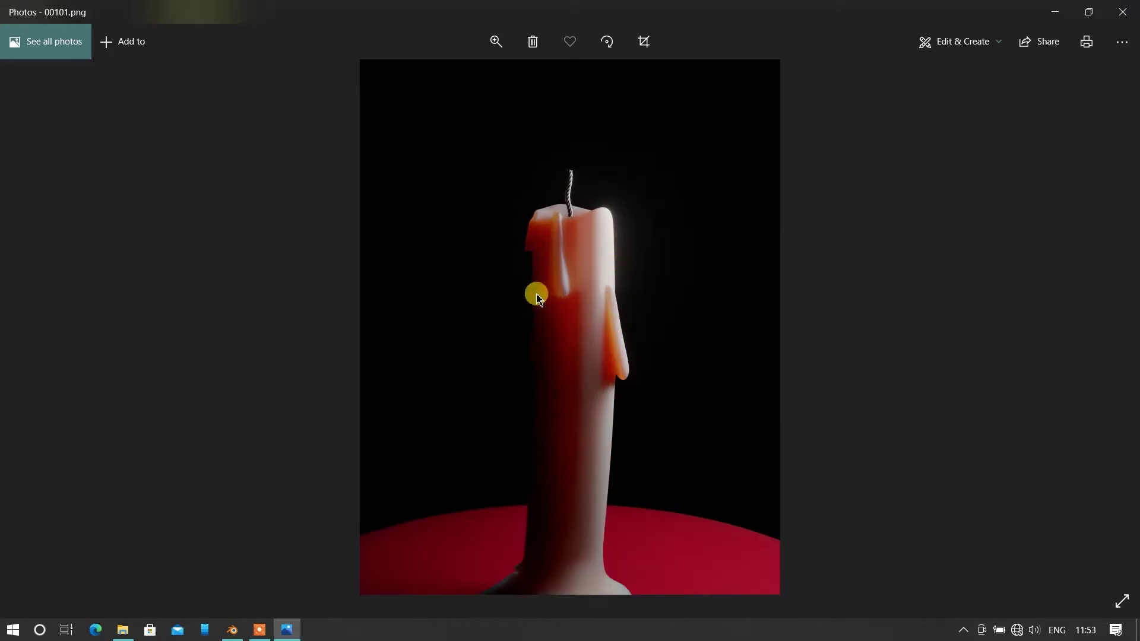
Close Photos, minimize Explorer, refresh the desktop and return to Blender.
{"action": "left_click", "coordinate": [1131, 9]}
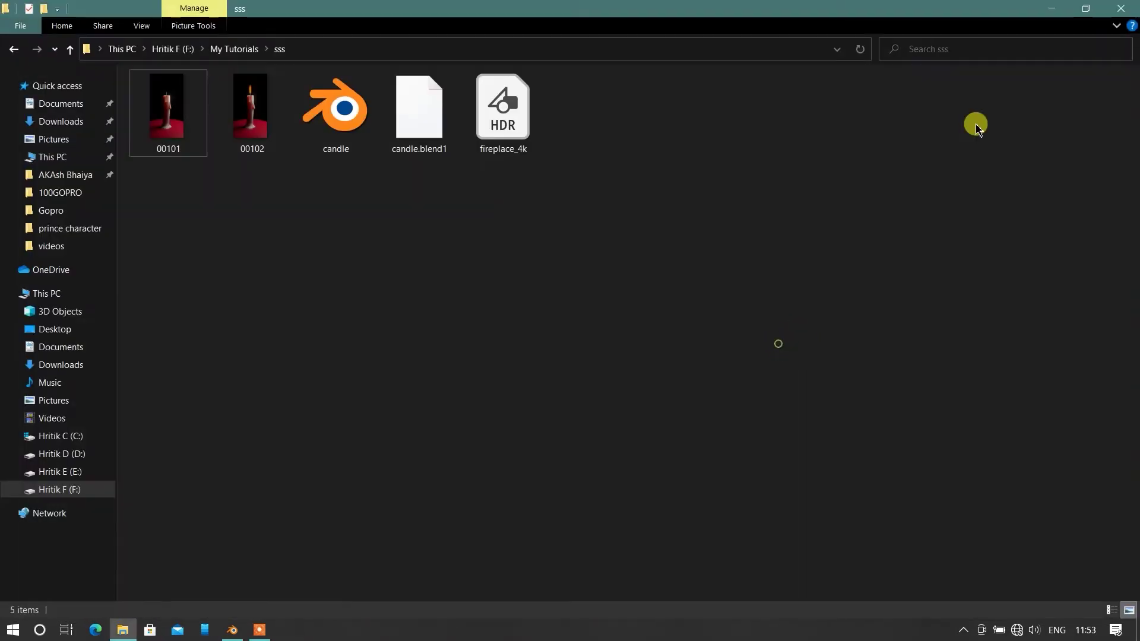
{"action": "left_click", "coordinate": [1051, 13]}
{"action": "right_click", "coordinate": [480, 263]}
{"action": "left_click", "coordinate": [520, 307]}
{"action": "left_click", "coordinate": [228, 631]}
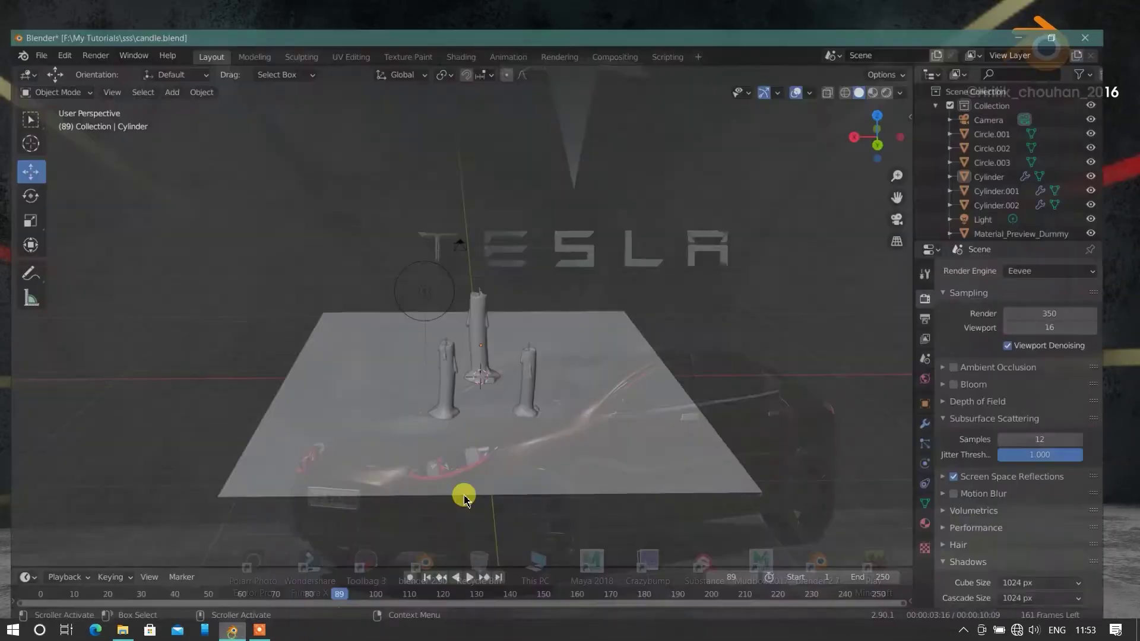
Orbit around the three candles and toggle the camera view to check framing.
{"action": "scroll", "coordinate": [535, 410], "scroll_direction": "up", "scroll_amount": 3}
{"action": "scroll", "coordinate": [547, 377], "scroll_direction": "up", "scroll_amount": 2}
{"action": "mouse_move", "coordinate": [546, 377]}
{"action": "middle_mouse_down"}
{"action": "mouse_move", "coordinate": [514, 412]}
{"action": "mouse_move", "coordinate": [491, 354]}
{"action": "mouse_move", "coordinate": [644, 366]}
{"action": "mouse_move", "coordinate": [563, 328]}
{"action": "mouse_move", "coordinate": [509, 502]}
{"action": "mouse_move", "coordinate": [657, 415]}
{"action": "mouse_move", "coordinate": [543, 435]}
{"action": "mouse_move", "coordinate": [394, 429]}
{"action": "mouse_move", "coordinate": [364, 387]}
{"action": "mouse_move", "coordinate": [433, 323]}
{"action": "mouse_move", "coordinate": [491, 437]}
{"action": "mouse_move", "coordinate": [618, 405]}
{"action": "mouse_move", "coordinate": [338, 420]}
{"action": "mouse_move", "coordinate": [305, 382]}
{"action": "mouse_move", "coordinate": [703, 307]}
{"action": "mouse_move", "coordinate": [520, 362]}
{"action": "middle_mouse_up"}
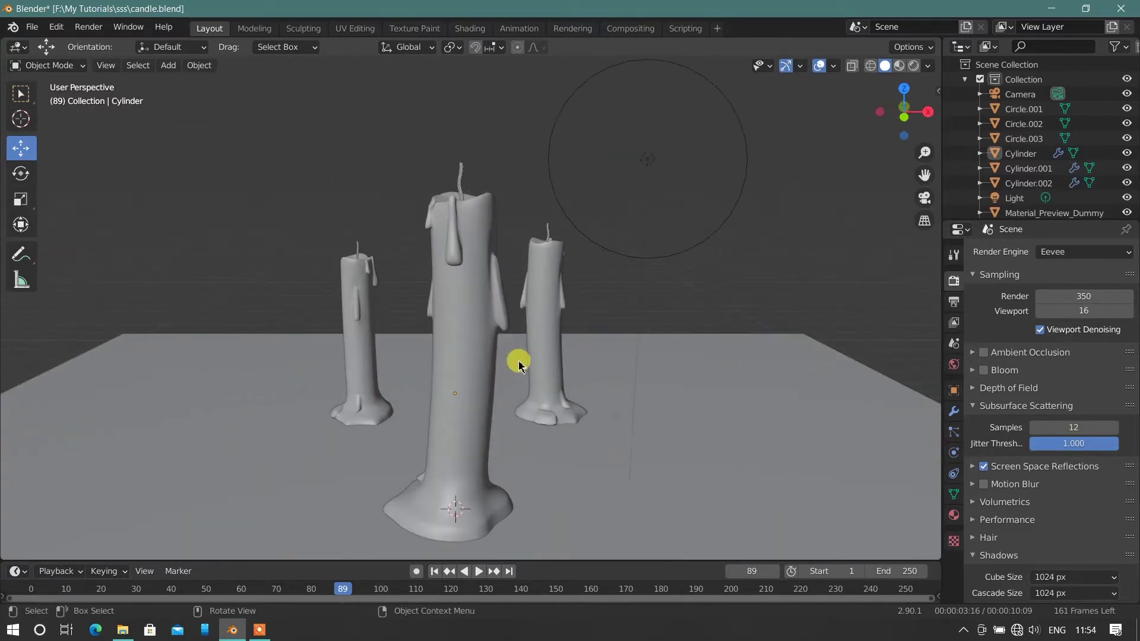
{"action": "key", "text": "KP_0"}
{"action": "scroll", "coordinate": [502, 368], "scroll_direction": "up", "scroll_amount": 1}
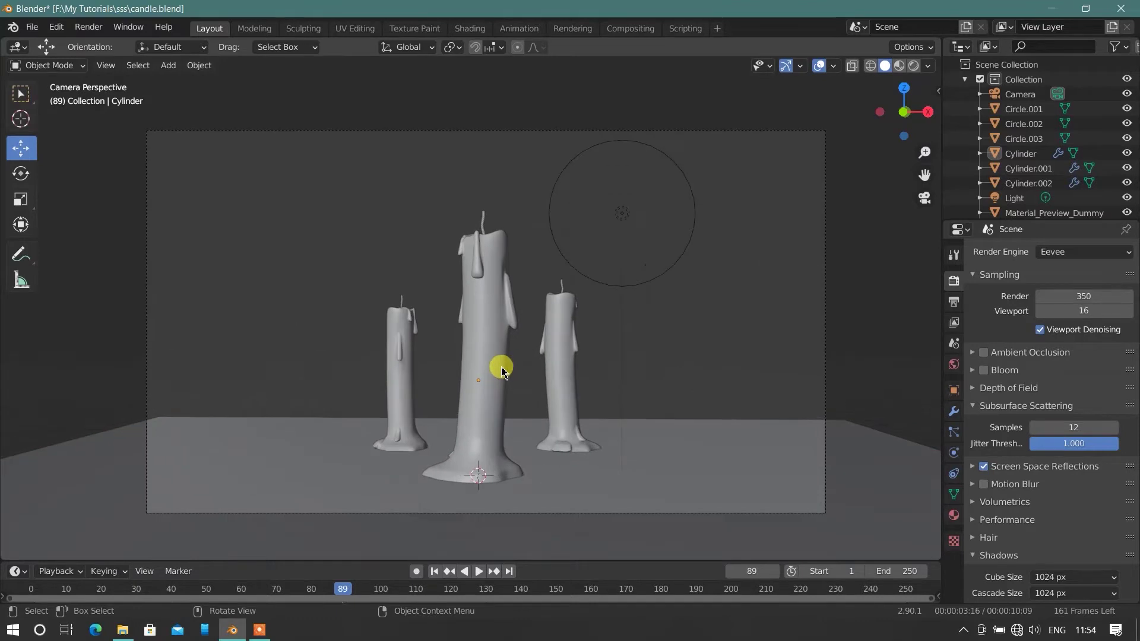
{"action": "key", "text": "KP_0"}
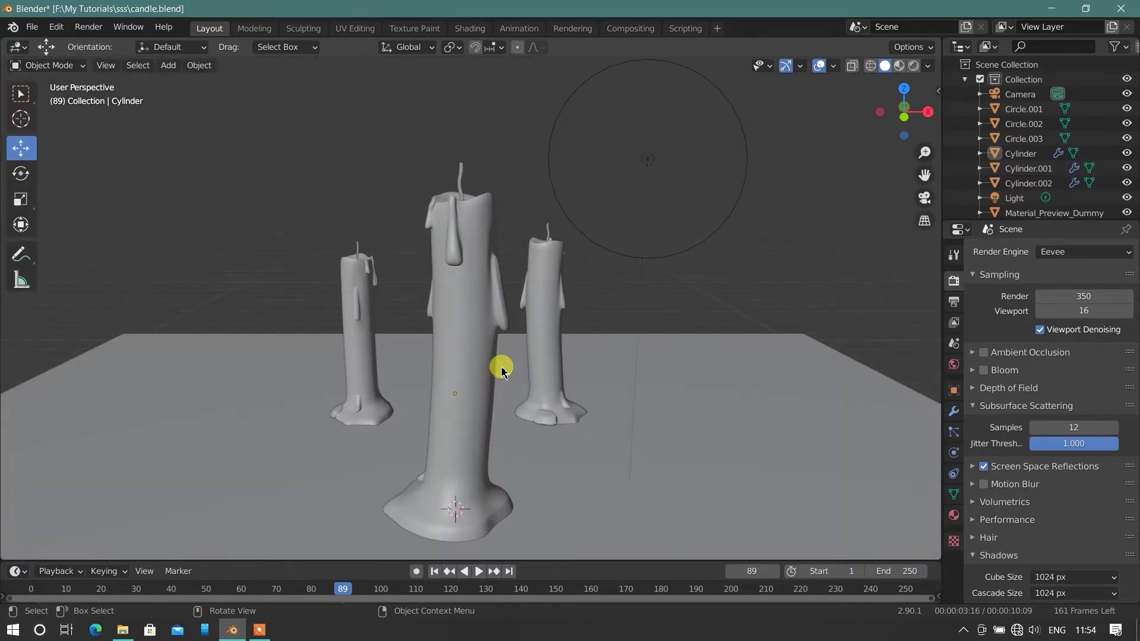
{"action": "scroll", "coordinate": [497, 373], "scroll_direction": "up", "scroll_amount": 3}
{"action": "scroll", "coordinate": [382, 299], "scroll_direction": "down", "scroll_amount": 4}
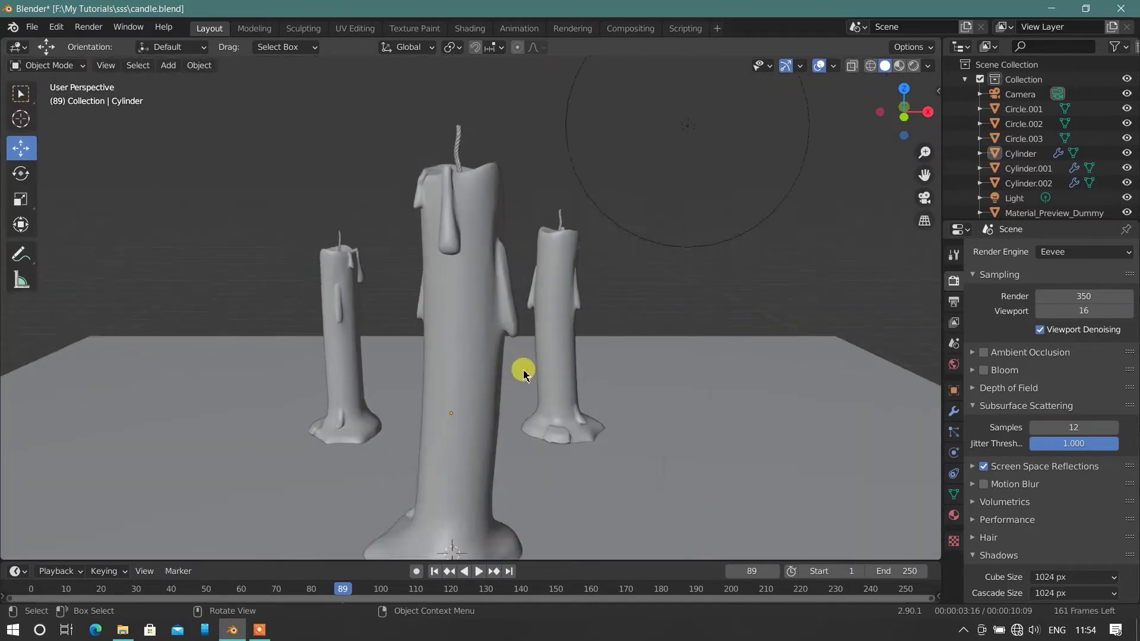
{"action": "scroll", "coordinate": [460, 380], "scroll_direction": "up", "scroll_amount": 2}
Recheck the camera framing, then select the point light and show its 1000 W settings.
{"action": "mouse_move", "coordinate": [460, 380]}
{"action": "middle_mouse_down"}
{"action": "mouse_move", "coordinate": [557, 384]}
{"action": "mouse_move", "coordinate": [478, 476]}
{"action": "mouse_move", "coordinate": [445, 331]}
{"action": "mouse_move", "coordinate": [567, 352]}
{"action": "middle_mouse_up"}
{"action": "key", "text": "KP_0"}
{"action": "scroll", "coordinate": [539, 352], "scroll_direction": "down", "scroll_amount": 2}
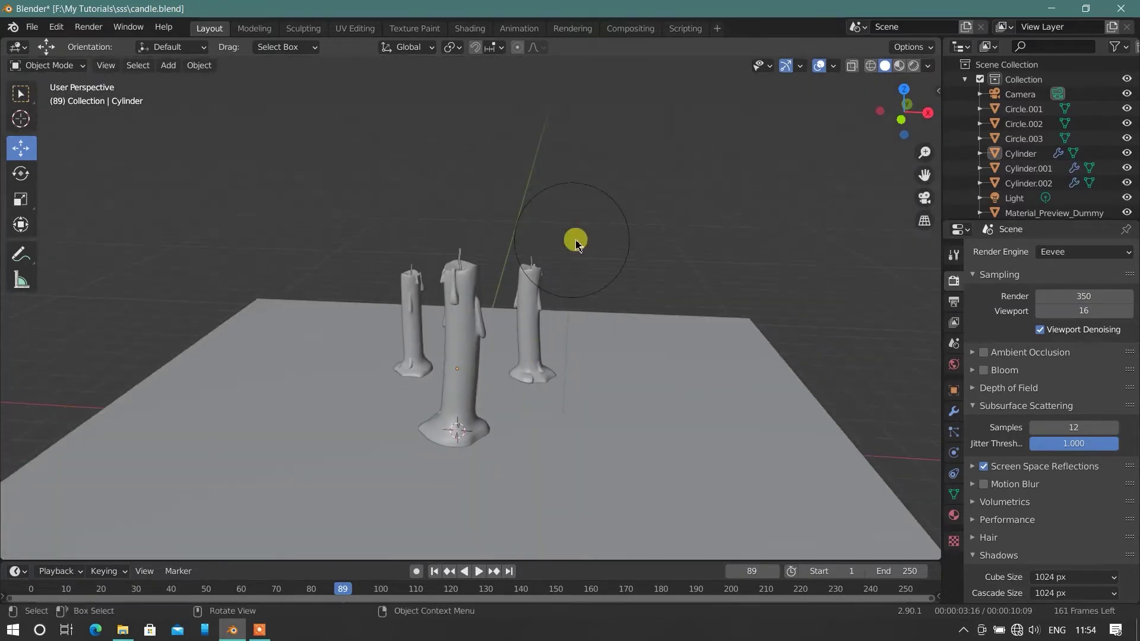
{"action": "left_click", "coordinate": [575, 241]}
{"action": "left_click", "coordinate": [952, 455]}
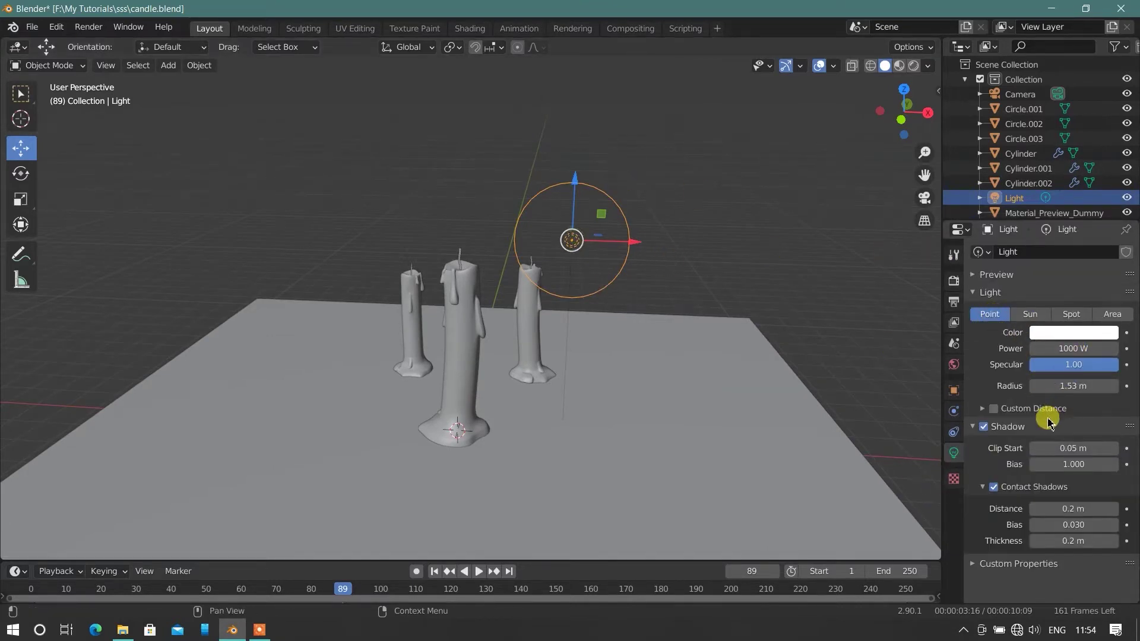
Add a new material named 'candle' to the middle Cylinder and view it in Shading.
{"action": "left_click", "coordinate": [466, 348]}
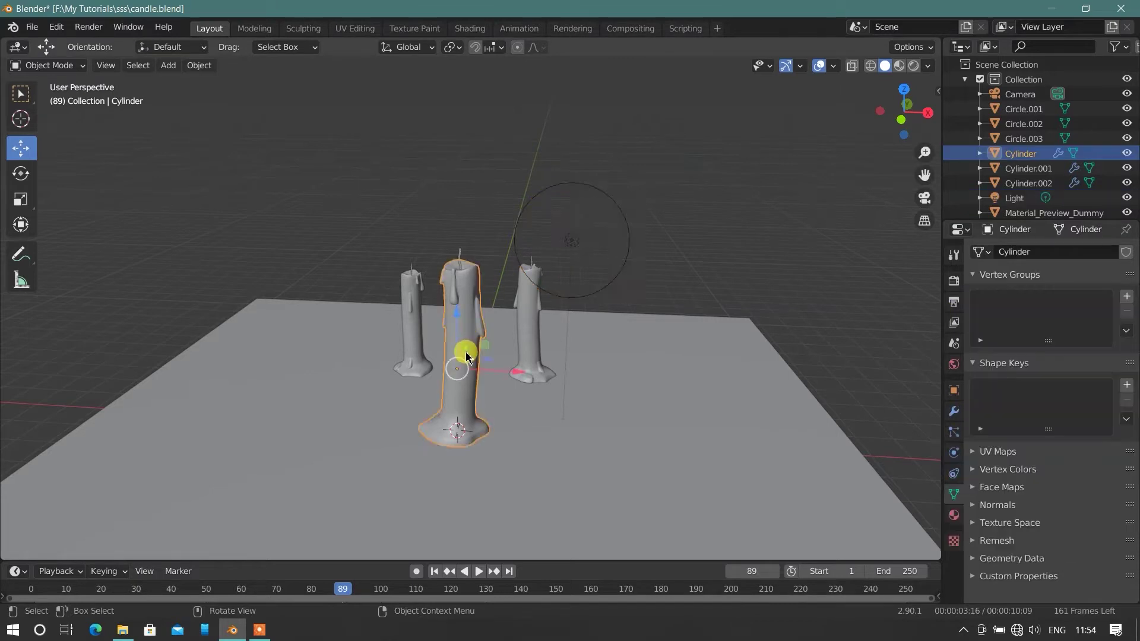
{"action": "scroll", "coordinate": [475, 356], "scroll_direction": "up", "scroll_amount": 5}
{"action": "scroll", "coordinate": [491, 364], "scroll_direction": "down", "scroll_amount": 2}
{"action": "left_click", "coordinate": [954, 515]}
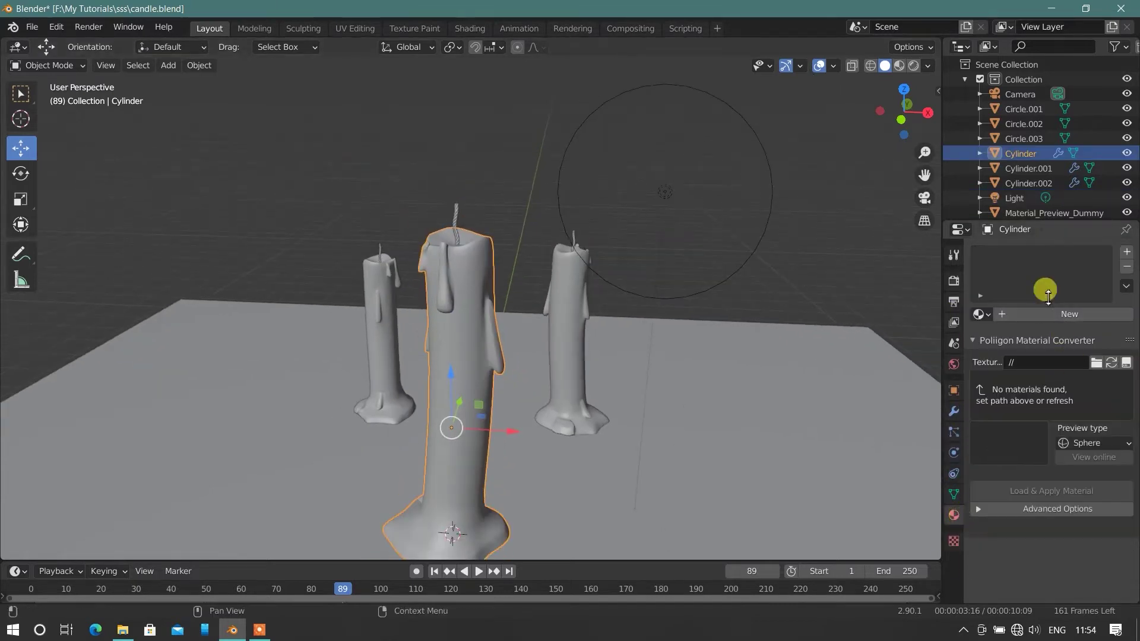
{"action": "left_click", "coordinate": [1066, 317]}
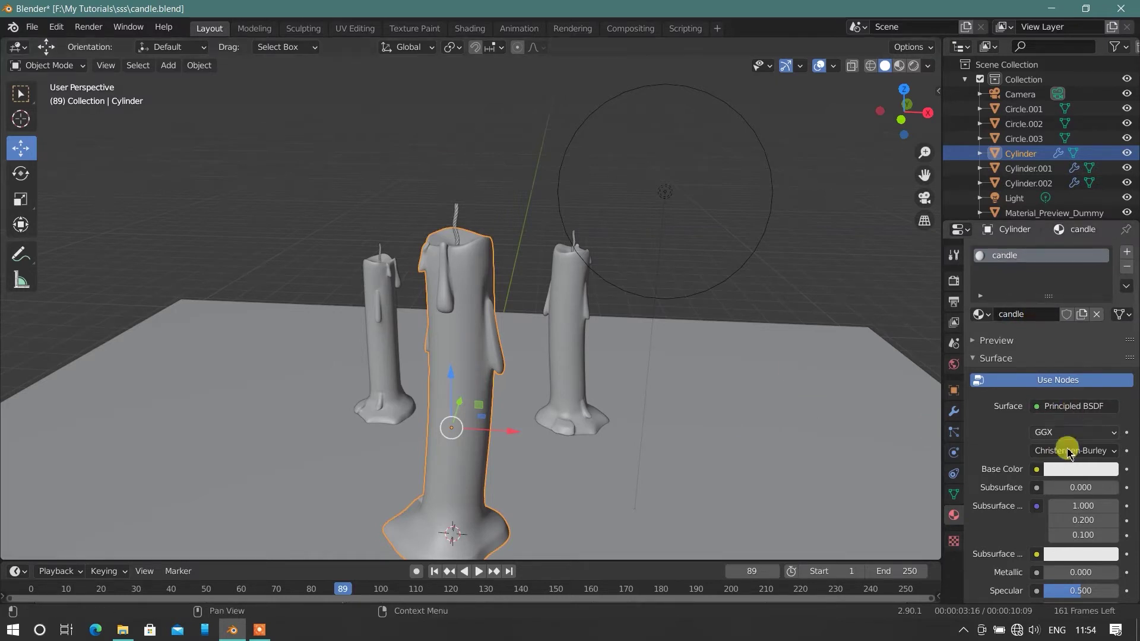
{"action": "left_click", "coordinate": [470, 28]}
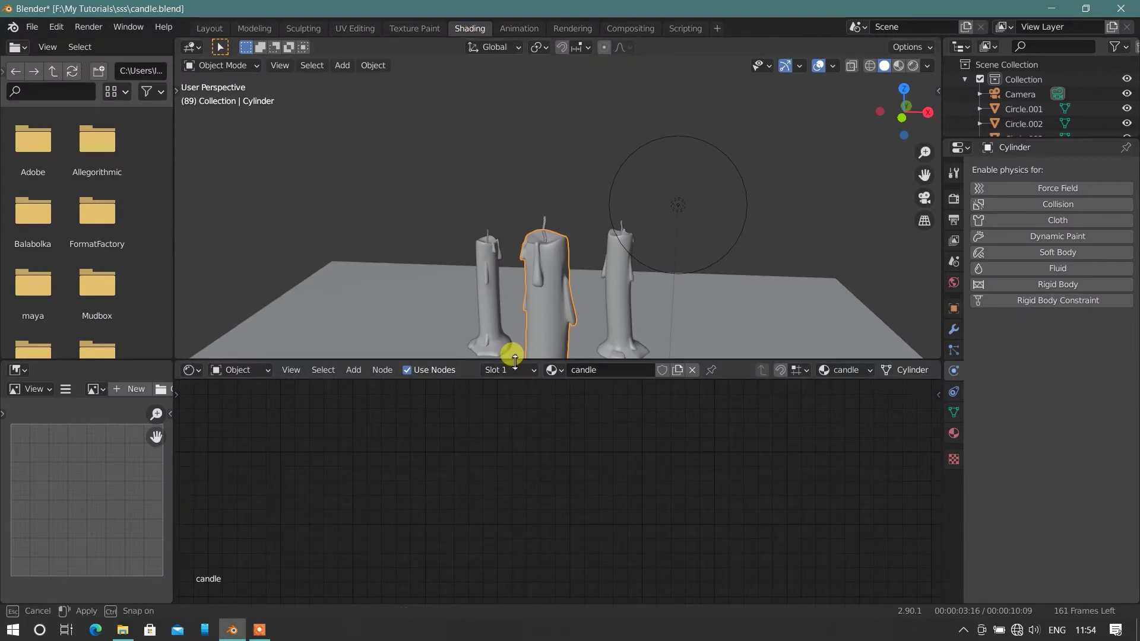
Resize the editors and frame the Principled BSDF node in the node editor.
{"action": "left_click_drag", "start_coordinate": [515, 359], "coordinate": [501, 308]}
{"action": "scroll", "coordinate": [547, 229], "scroll_direction": "up", "scroll_amount": 2}
{"action": "middle_click_drag", "start_coordinate": [547, 229], "coordinate": [525, 165]}
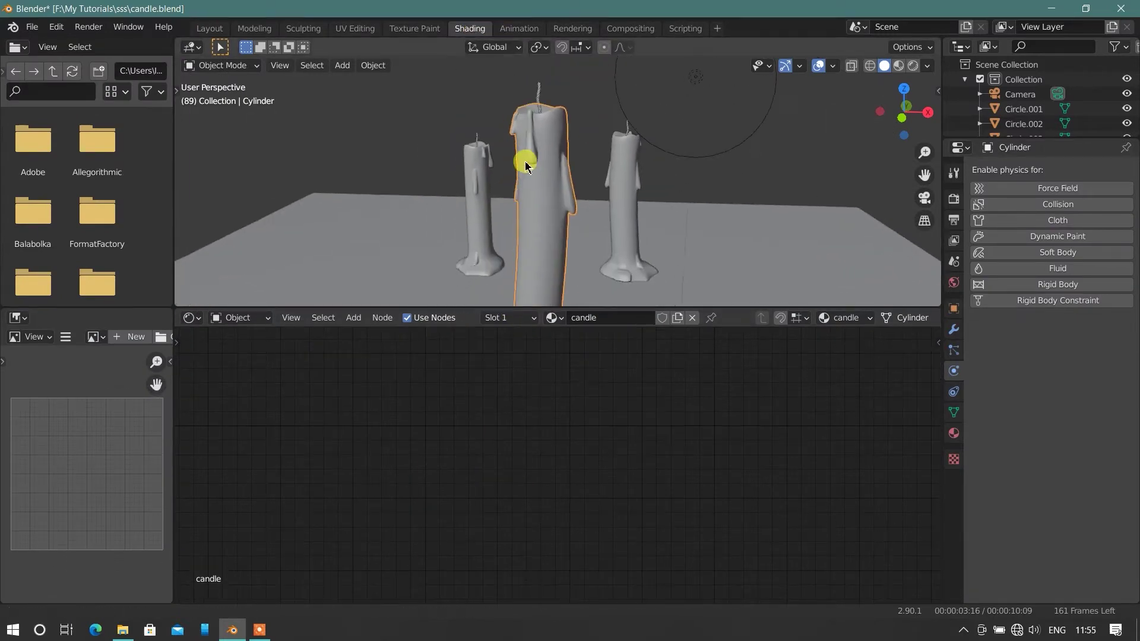
{"action": "scroll", "coordinate": [542, 173], "scroll_direction": "down", "scroll_amount": 2}
{"action": "key", "text": "Home"}
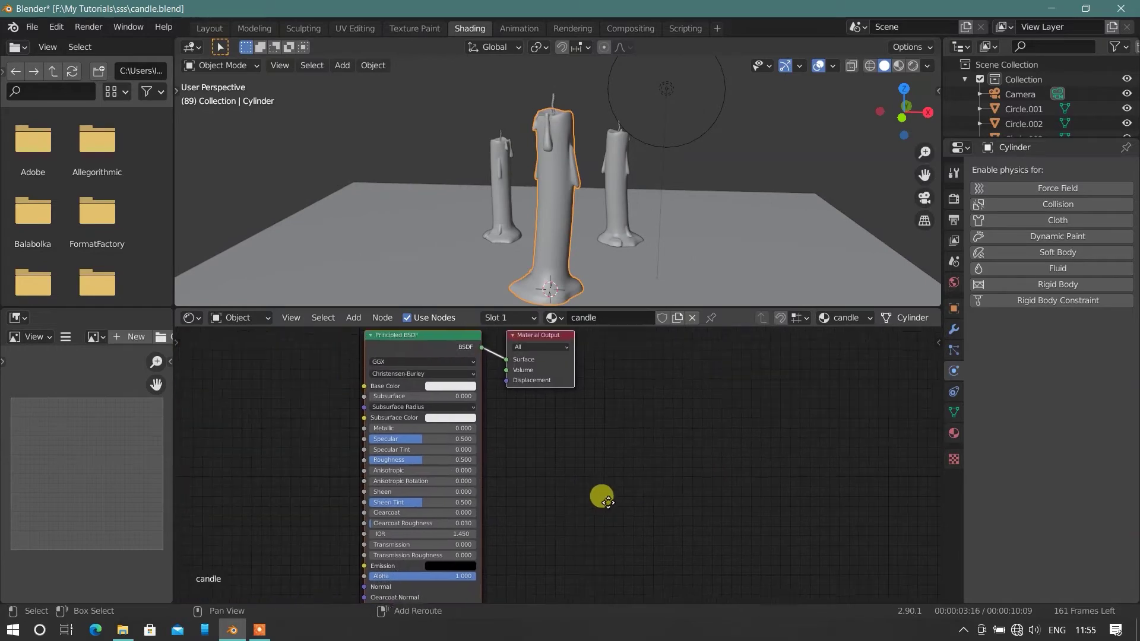
{"action": "scroll", "coordinate": [565, 438], "scroll_direction": "up", "scroll_amount": 2}
{"action": "scroll", "coordinate": [624, 473], "scroll_direction": "down", "scroll_amount": 1}
{"action": "scroll", "coordinate": [636, 479], "scroll_direction": "up", "scroll_amount": 2}
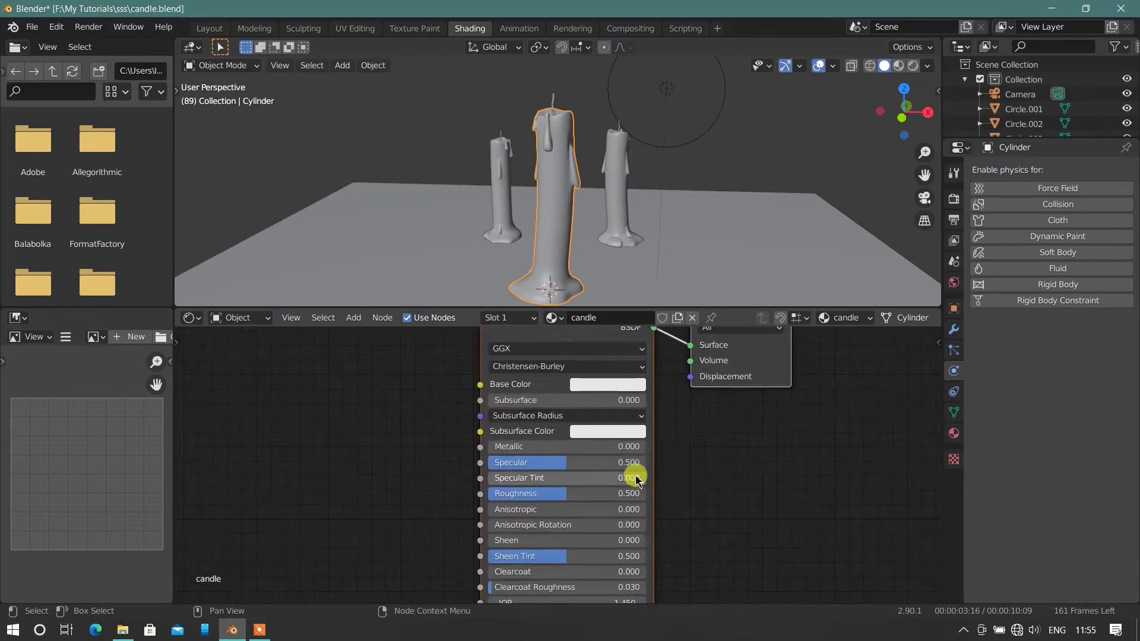
{"action": "scroll", "coordinate": [632, 482], "scroll_direction": "up", "scroll_amount": 1}
{"action": "scroll", "coordinate": [706, 509], "scroll_direction": "up", "scroll_amount": 2}
{"action": "scroll", "coordinate": [710, 511], "scroll_direction": "up", "scroll_amount": 1}
{"action": "scroll", "coordinate": [673, 542], "scroll_direction": "up", "scroll_amount": 2}
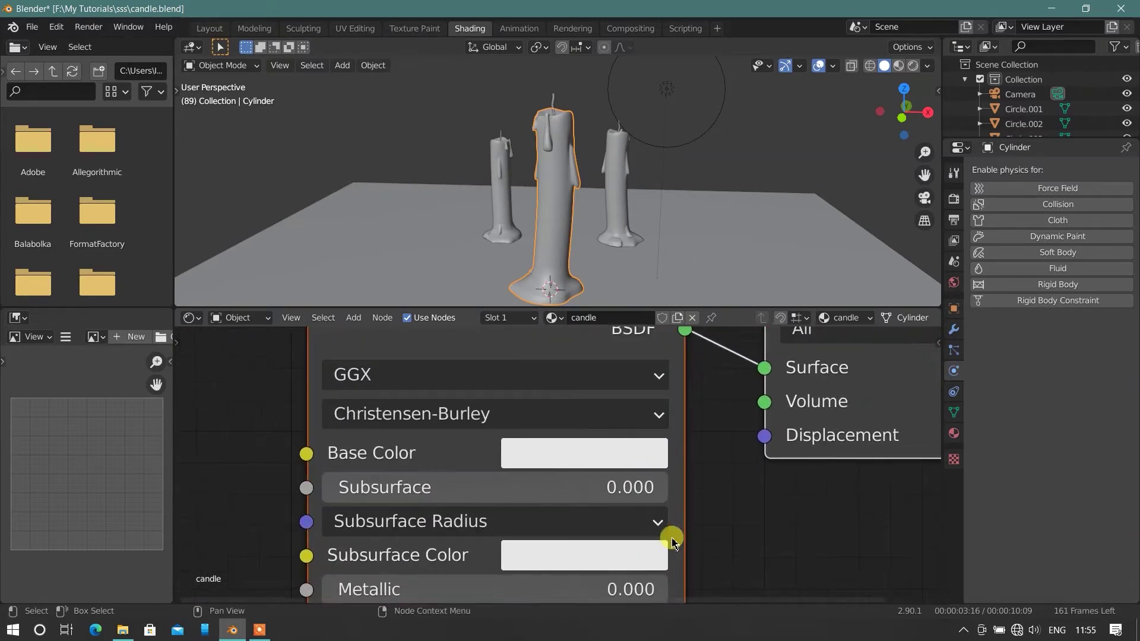
{"action": "middle_click_drag", "start_coordinate": [691, 528], "coordinate": [704, 512], "text": "shift"}
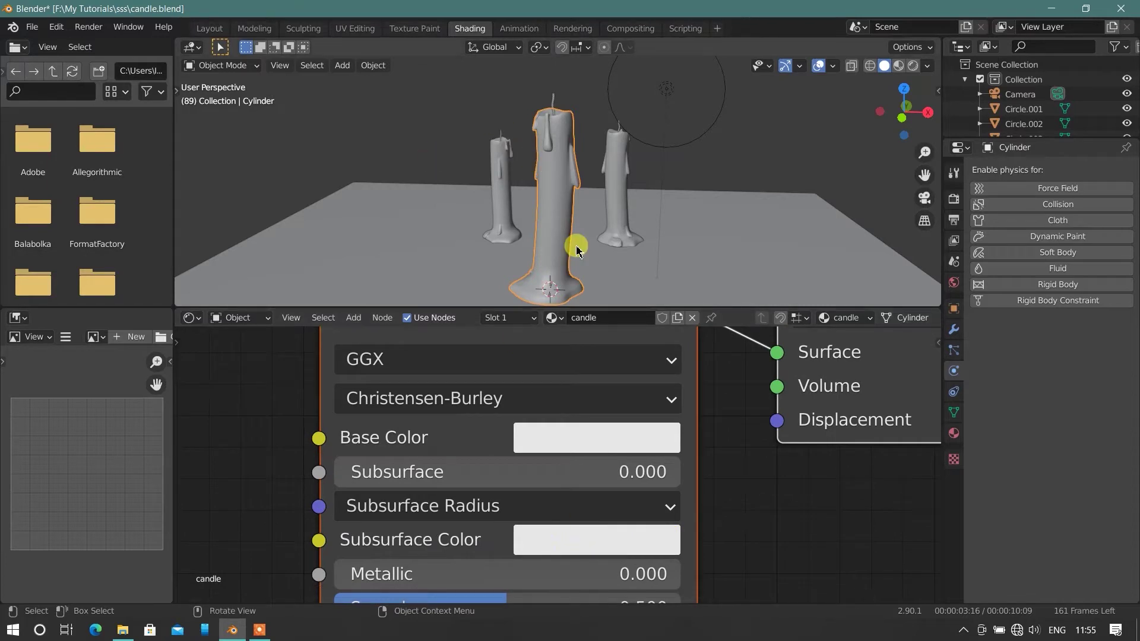
Switch the viewport to Rendered shading and tint Subsurface Color pale cream (H 0.136, S 0.150, V 0.906).
{"action": "middle_click_drag", "start_coordinate": [578, 247], "coordinate": [588, 233]}
{"action": "key", "text": "z"}
{"action": "left_click", "coordinate": [581, 125]}
{"action": "scroll", "coordinate": [593, 211], "scroll_direction": "up", "scroll_amount": 2}
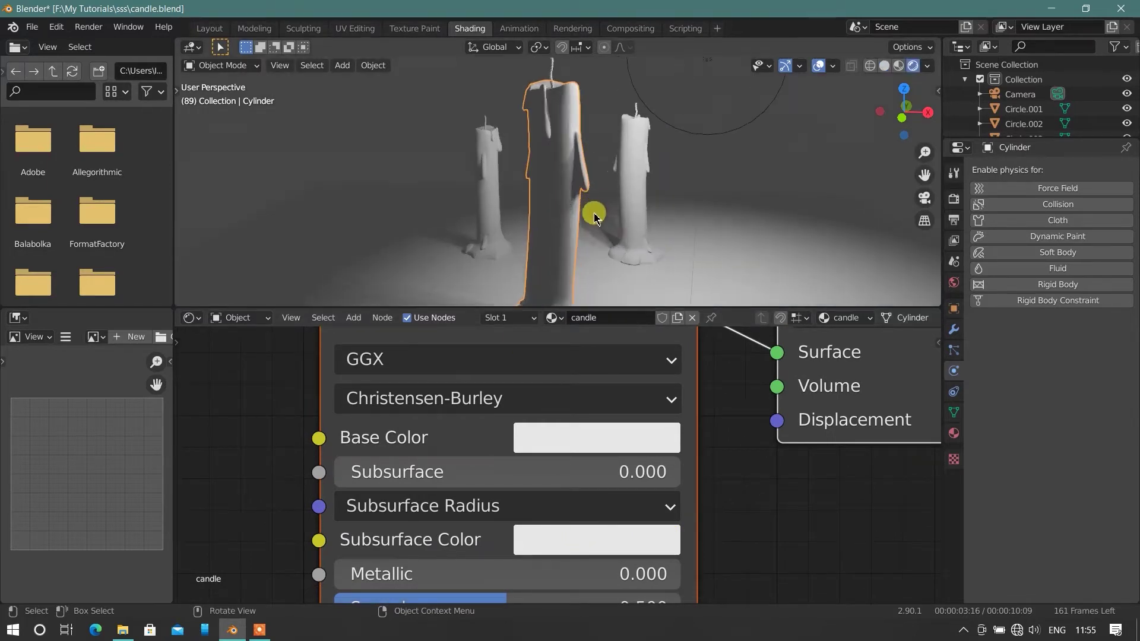
{"action": "left_click", "coordinate": [600, 541]}
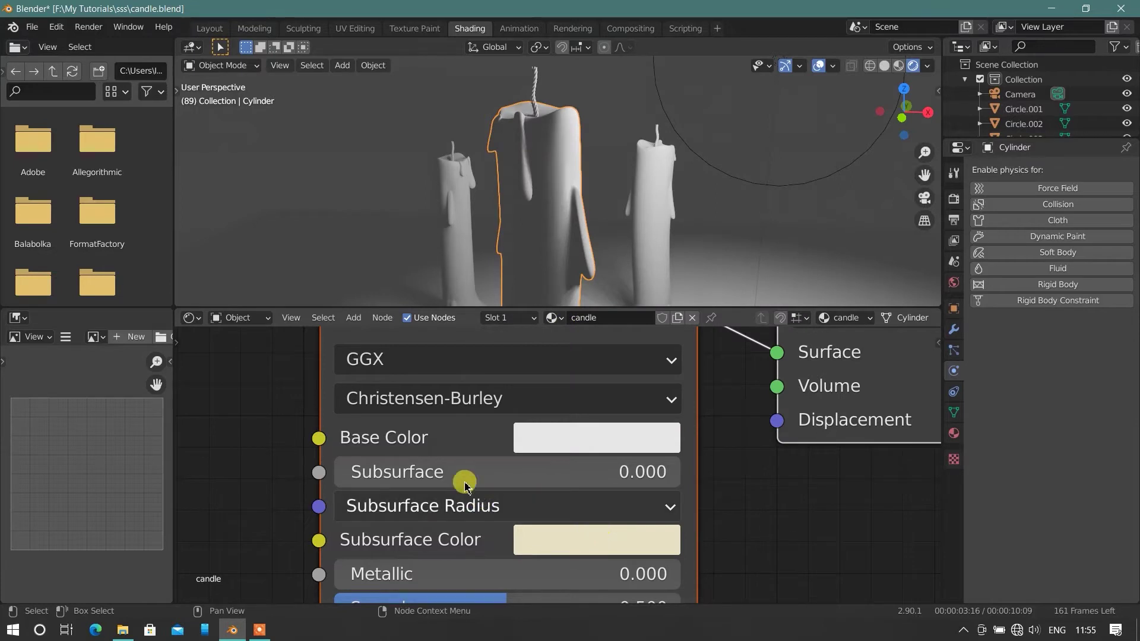
Raise Subsurface to 1.000 and shift Subsurface Color to salmon peach (H 0.071, S 0.344).
{"action": "left_click_drag", "start_coordinate": [466, 479], "coordinate": [681, 479]}
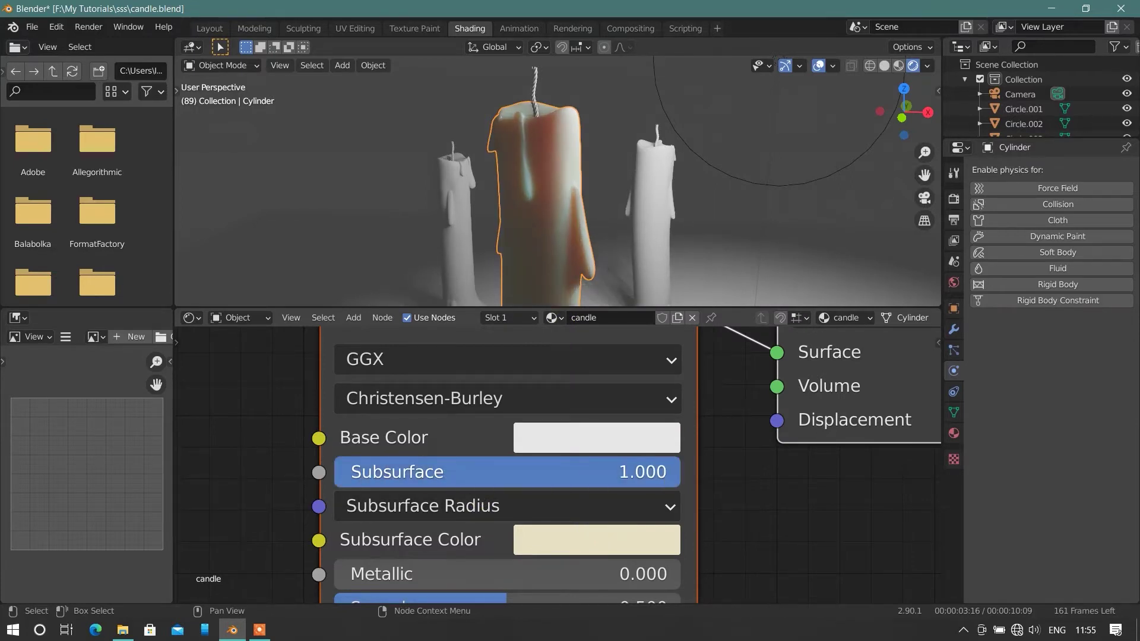
{"action": "mouse_move", "coordinate": [642, 275]}
{"action": "middle_mouse_down", "text": "ctrl"}
{"action": "mouse_move", "coordinate": [615, 132]}
{"action": "mouse_move", "coordinate": [577, 262]}
{"action": "mouse_move", "coordinate": [596, 190]}
{"action": "mouse_move", "coordinate": [674, 217]}
{"action": "mouse_move", "coordinate": [606, 216]}
{"action": "mouse_move", "coordinate": [633, 167]}
{"action": "mouse_move", "coordinate": [695, 171]}
{"action": "mouse_move", "coordinate": [585, 222]}
{"action": "mouse_move", "coordinate": [721, 194]}
{"action": "mouse_move", "coordinate": [646, 257]}
{"action": "middle_mouse_up", "text": "ctrl"}
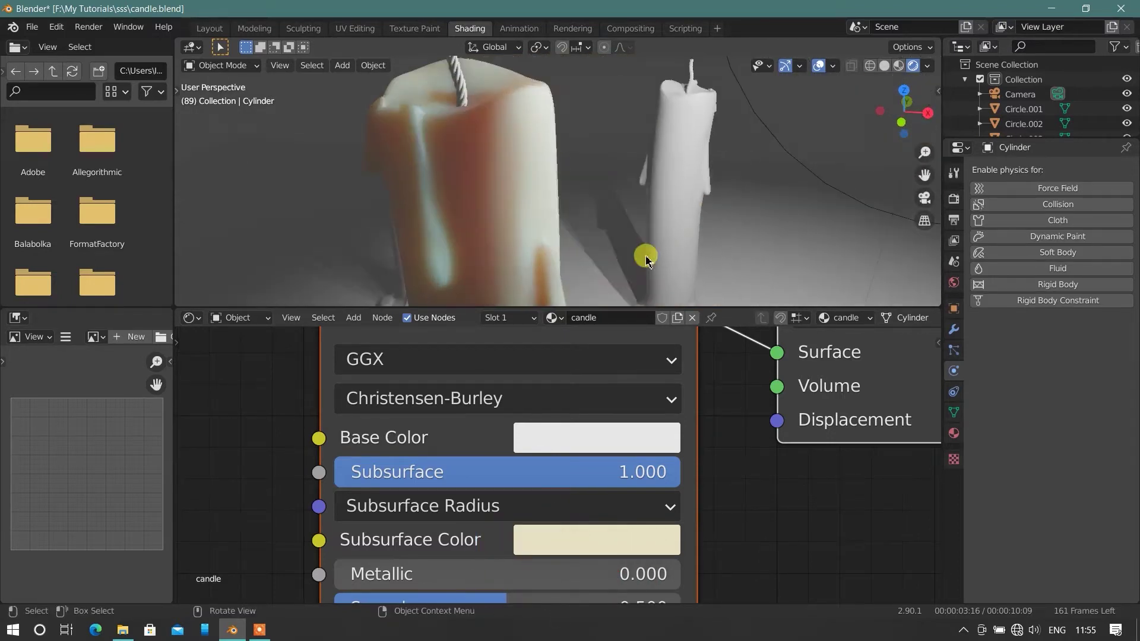
{"action": "left_click", "coordinate": [586, 549]}
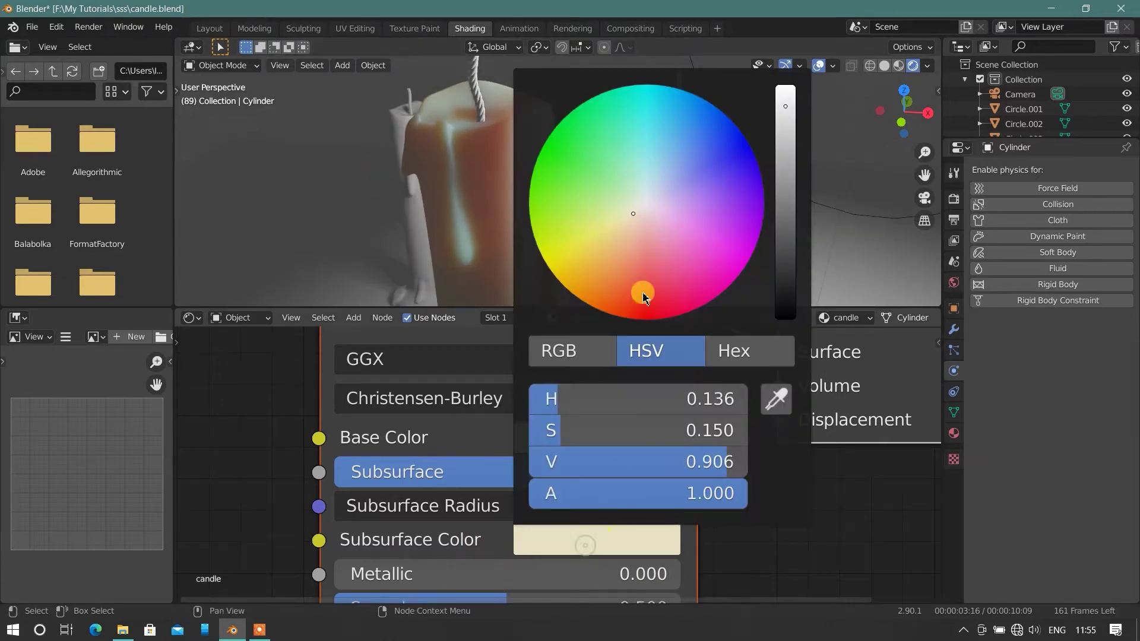
{"action": "mouse_move", "coordinate": [631, 218]}
{"action": "left_mouse_down"}
{"action": "mouse_move", "coordinate": [627, 252]}
{"action": "mouse_move", "coordinate": [630, 236]}
{"action": "left_mouse_up"}
Orbit to see all three candles glowing, then look through the camera.
{"action": "scroll", "coordinate": [321, 198], "scroll_direction": "down", "scroll_amount": 5}
{"action": "middle_click_drag", "start_coordinate": [377, 193], "coordinate": [499, 198]}
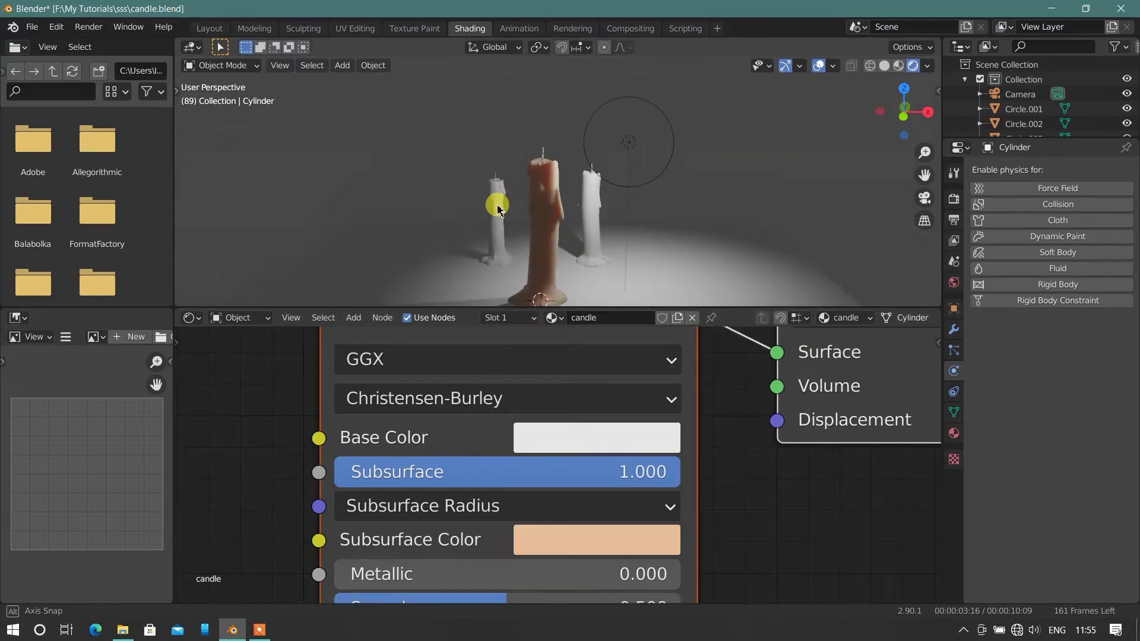
{"action": "scroll", "coordinate": [526, 213], "scroll_direction": "up", "scroll_amount": 3}
{"action": "key", "text": "KP_0"}
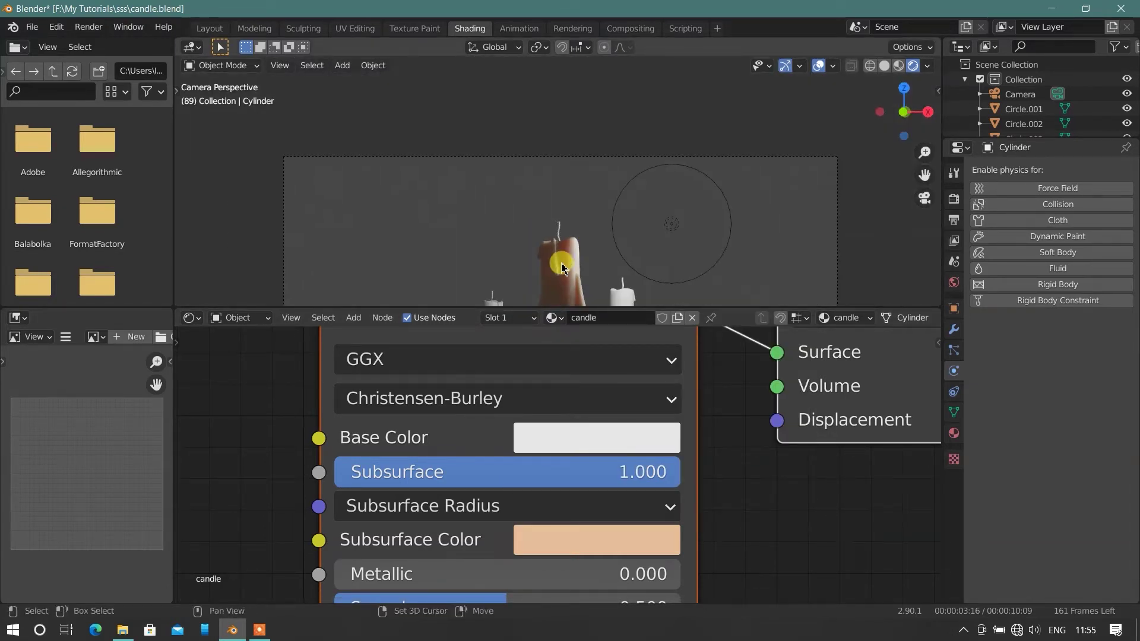
Soften Subsurface Color to a pale pinkish peach (about H 0.032, S 0.239, V 0.858).
{"action": "key", "text": "Home"}
{"action": "scroll", "coordinate": [549, 207], "scroll_direction": "up", "scroll_amount": 2}
{"action": "scroll", "coordinate": [476, 433], "scroll_direction": "down", "scroll_amount": 3}
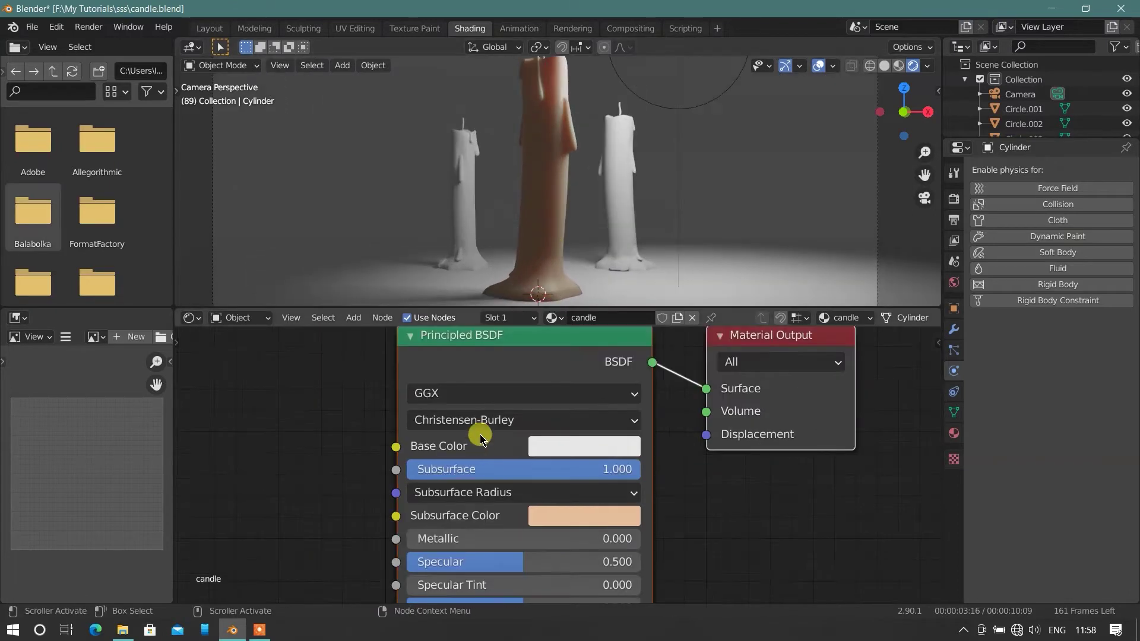
{"action": "scroll", "coordinate": [563, 97], "scroll_direction": "up", "scroll_amount": 2}
{"action": "scroll", "coordinate": [611, 255], "scroll_direction": "down", "scroll_amount": 2}
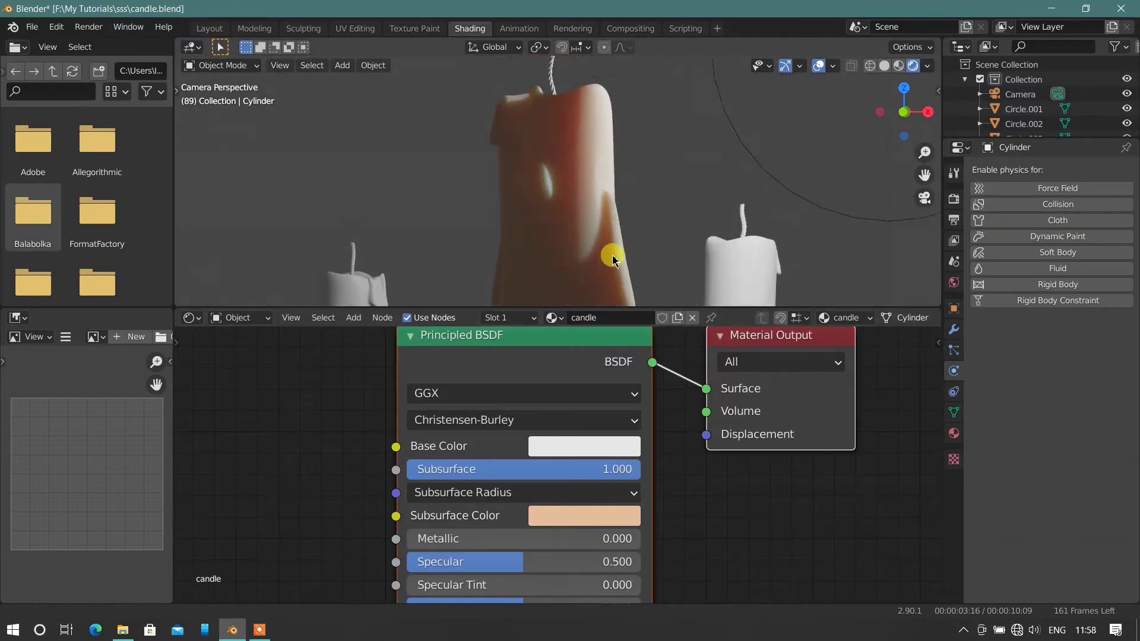
{"action": "scroll", "coordinate": [615, 248], "scroll_direction": "down", "scroll_amount": 1}
{"action": "left_click", "coordinate": [566, 515]}
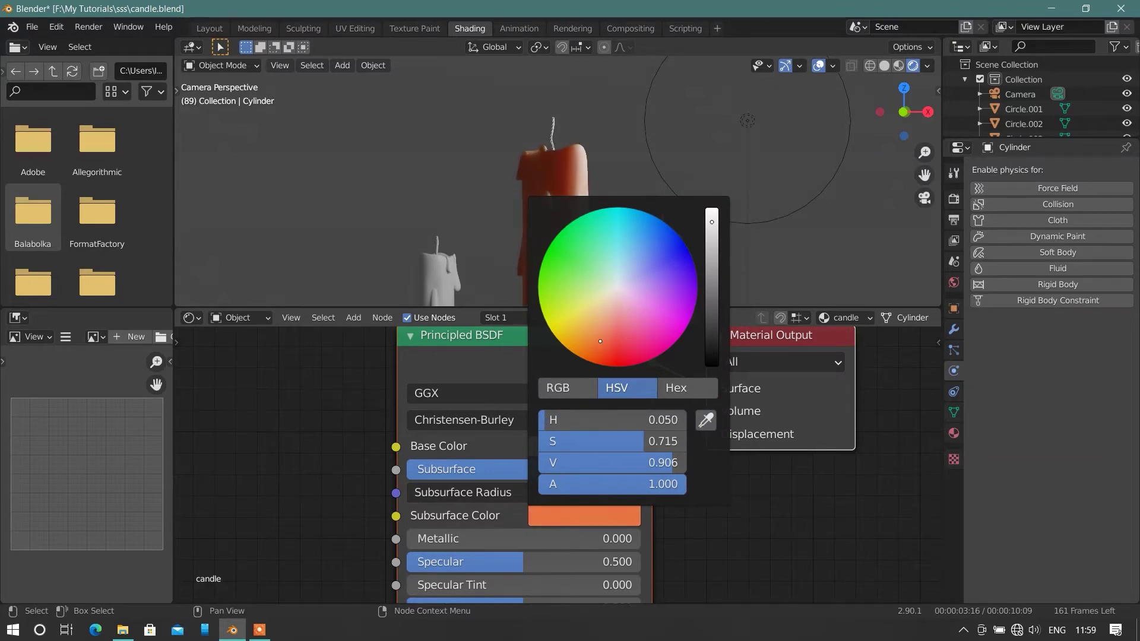
{"action": "left_click_drag", "start_coordinate": [605, 343], "coordinate": [603, 320]}
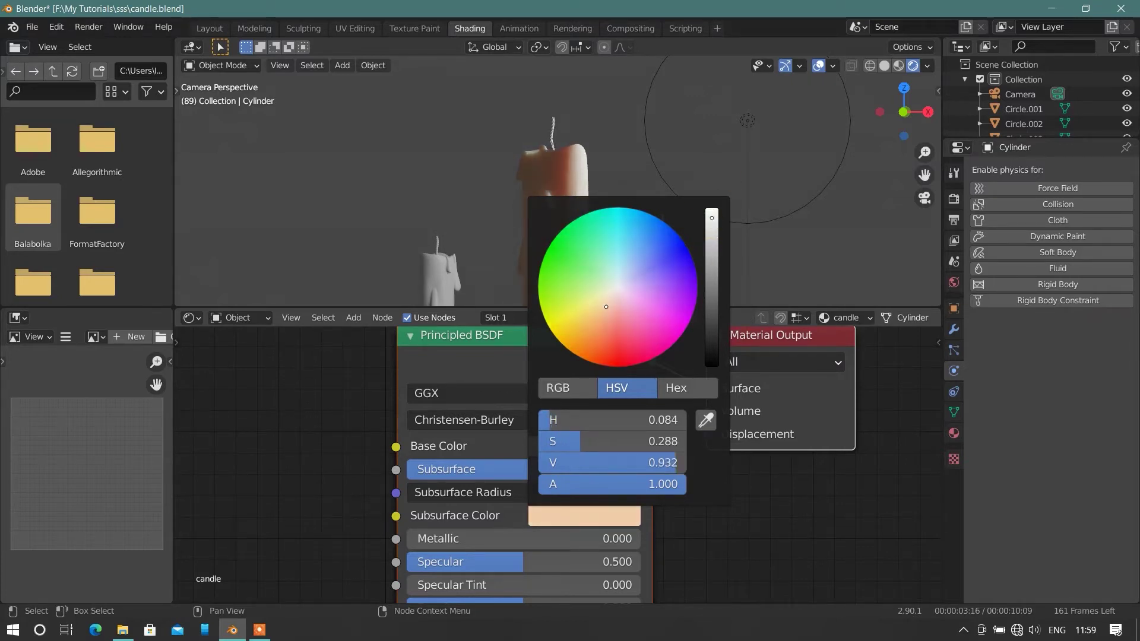
{"action": "left_click_drag", "start_coordinate": [713, 224], "coordinate": [712, 209]}
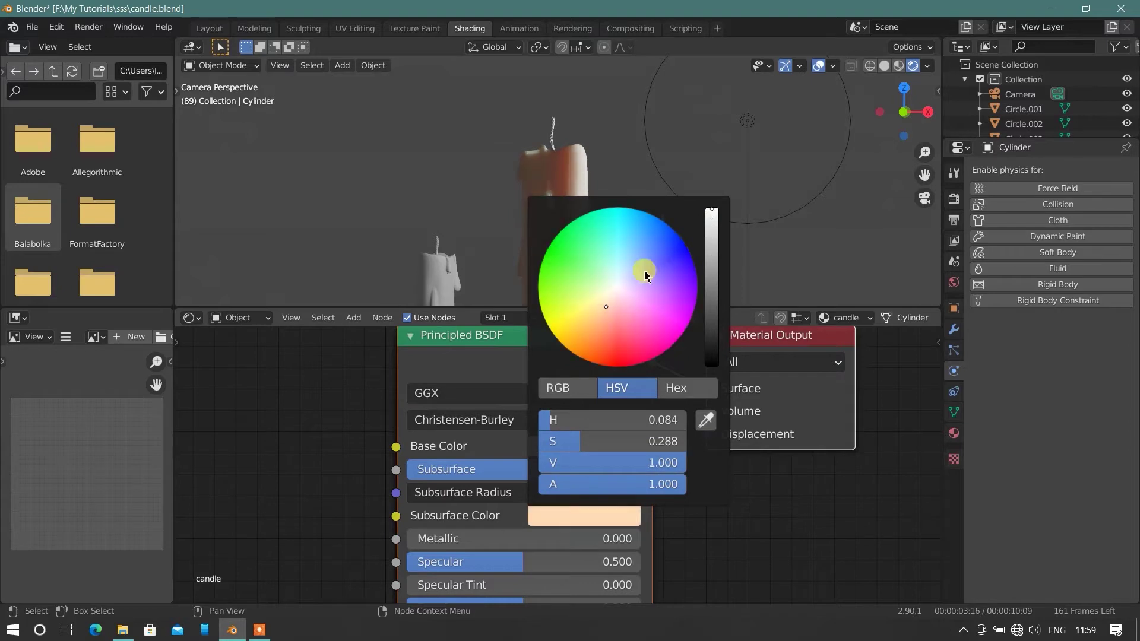
{"action": "left_click", "coordinate": [711, 230]}
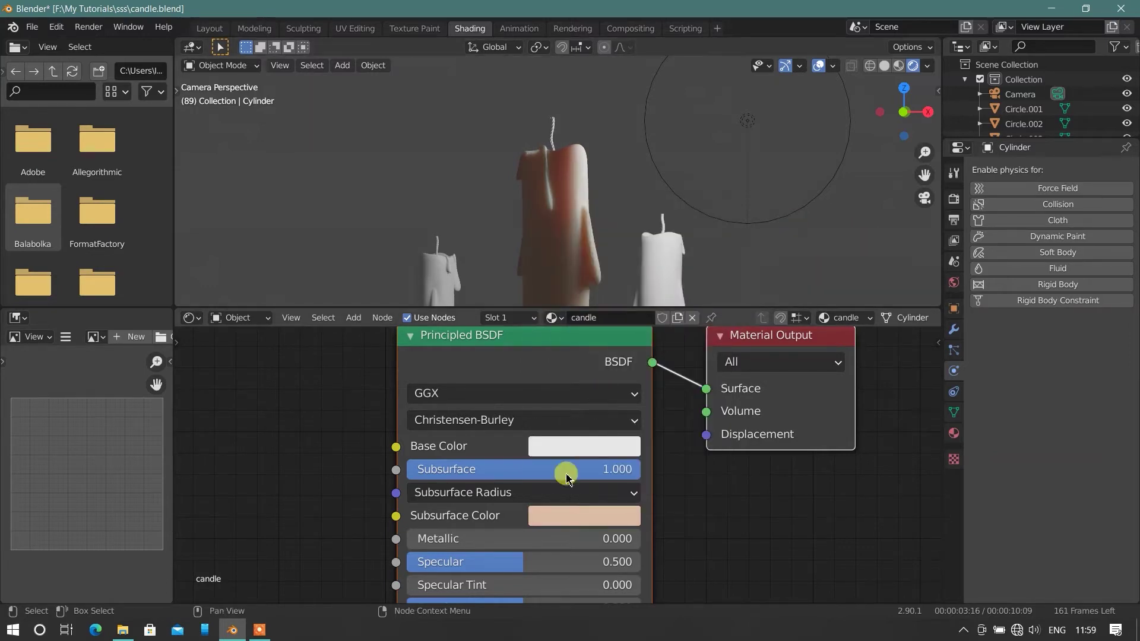
Orbit the view away from the camera to look down on the candles.
{"action": "scroll", "coordinate": [535, 523], "scroll_direction": "down", "scroll_amount": 2}
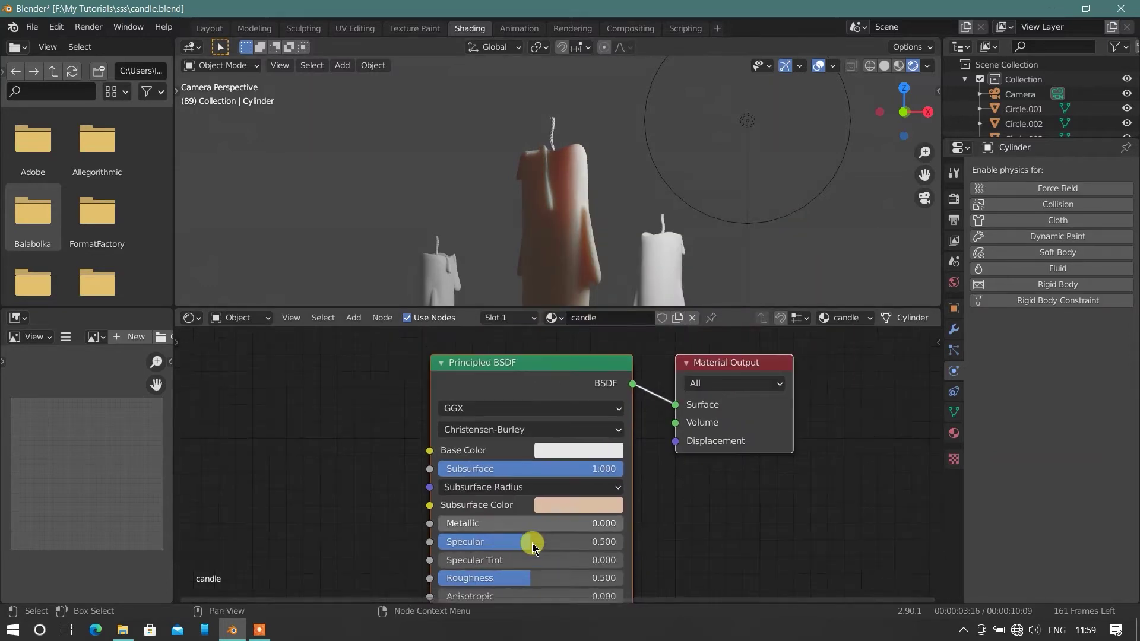
{"action": "scroll", "coordinate": [602, 254], "scroll_direction": "up", "scroll_amount": 3}
{"action": "scroll", "coordinate": [602, 254], "scroll_direction": "down", "scroll_amount": 3}
{"action": "mouse_move", "coordinate": [634, 114]}
{"action": "middle_mouse_down"}
{"action": "mouse_move", "coordinate": [552, 188]}
{"action": "mouse_move", "coordinate": [664, 201]}
{"action": "middle_mouse_up"}
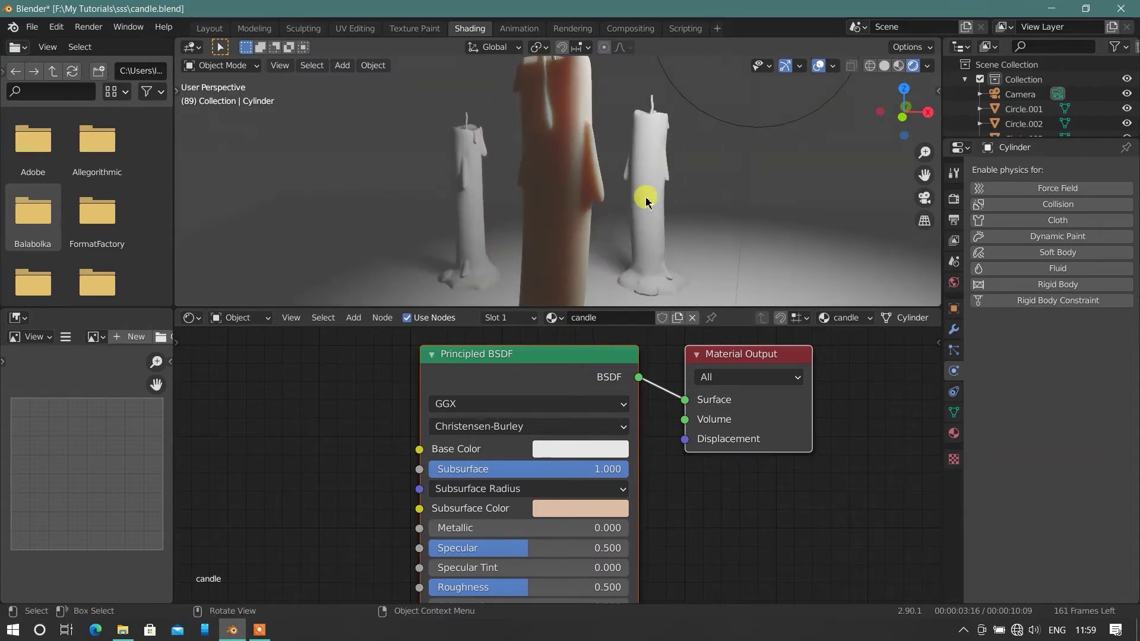
{"action": "scroll", "coordinate": [539, 546], "scroll_direction": "down", "scroll_amount": 1}
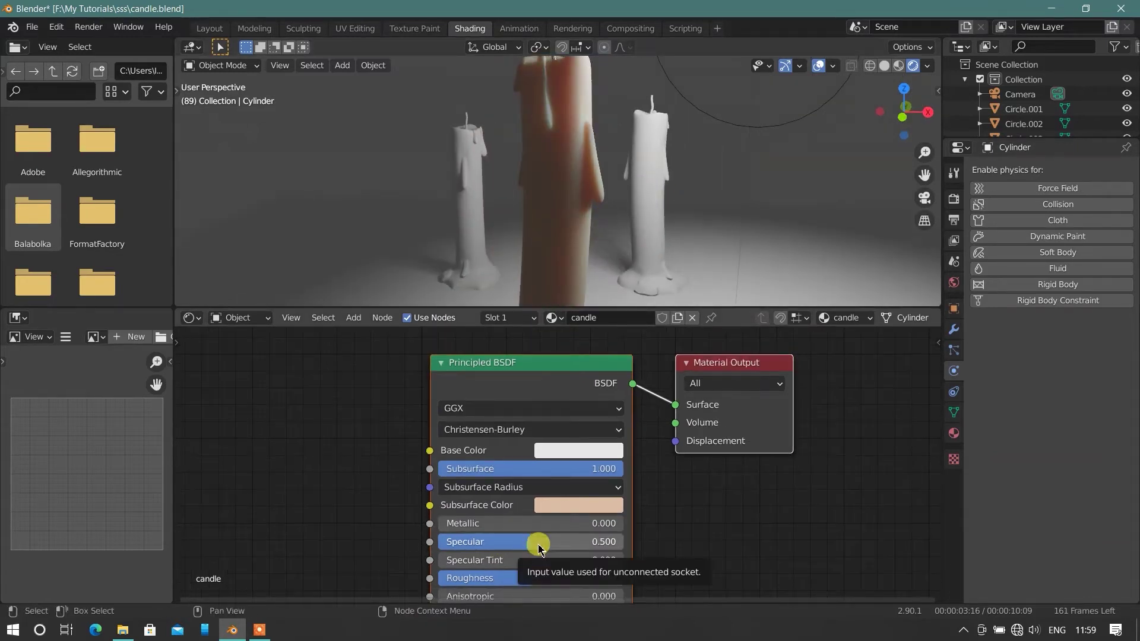
{"action": "middle_click_drag", "start_coordinate": [581, 76], "coordinate": [572, 214]}
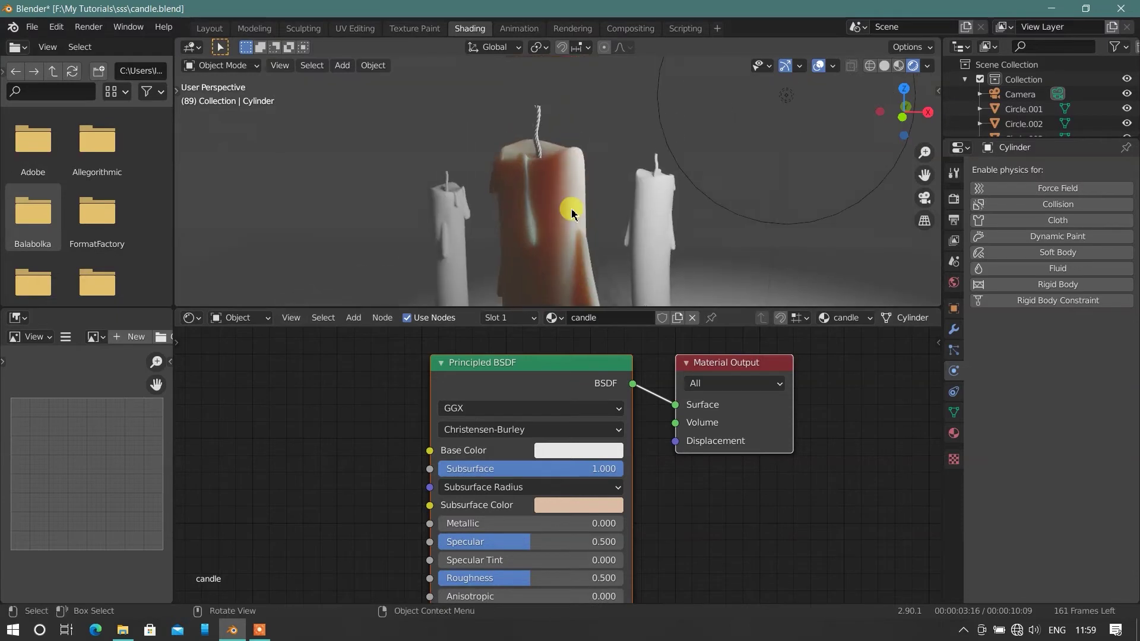
{"action": "scroll", "coordinate": [572, 214], "scroll_direction": "up", "scroll_amount": 1}
{"action": "scroll", "coordinate": [572, 216], "scroll_direction": "up", "scroll_amount": 1}
{"action": "scroll", "coordinate": [580, 199], "scroll_direction": "up", "scroll_amount": 1}
{"action": "scroll", "coordinate": [570, 191], "scroll_direction": "up", "scroll_amount": 1}
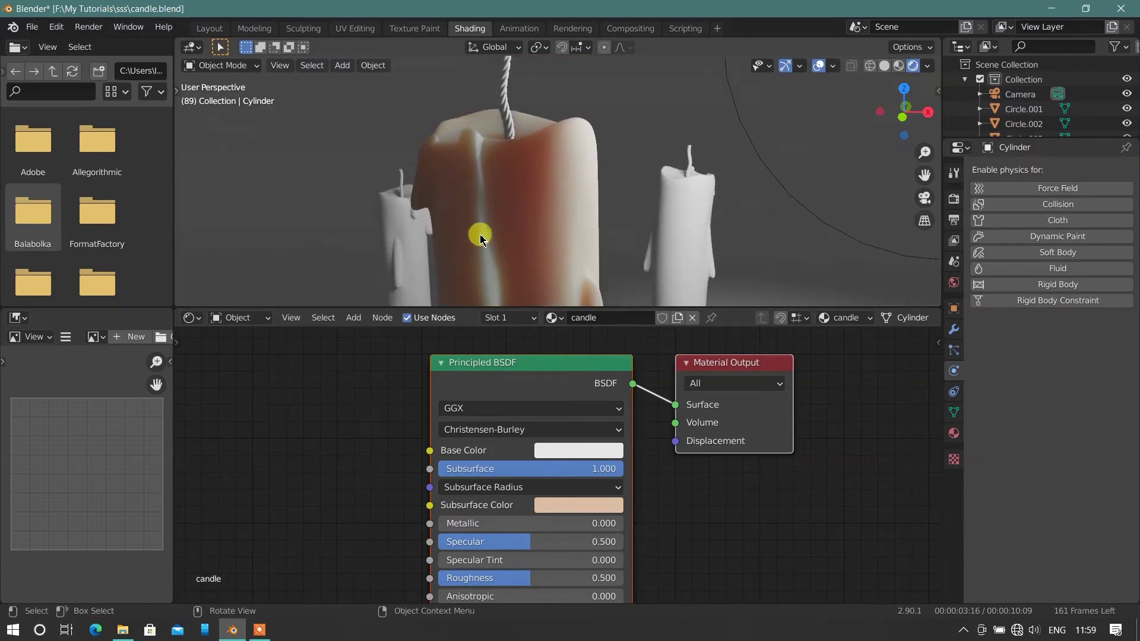
{"action": "scroll", "coordinate": [555, 473], "scroll_direction": "down", "scroll_amount": 1}
Set the Principled BSDF Roughness to 0.700.
{"action": "mouse_move", "coordinate": [560, 501]}
{"action": "middle_mouse_down"}
{"action": "mouse_move", "coordinate": [535, 438]}
{"action": "mouse_move", "coordinate": [543, 517]}
{"action": "middle_mouse_up"}
{"action": "scroll", "coordinate": [535, 438], "scroll_direction": "up", "scroll_amount": 2}
{"action": "mouse_move", "coordinate": [542, 525]}
{"action": "left_mouse_down"}
{"action": "mouse_move", "coordinate": [558, 528]}
{"action": "mouse_move", "coordinate": [511, 527]}
{"action": "mouse_move", "coordinate": [630, 525]}
{"action": "left_mouse_up"}
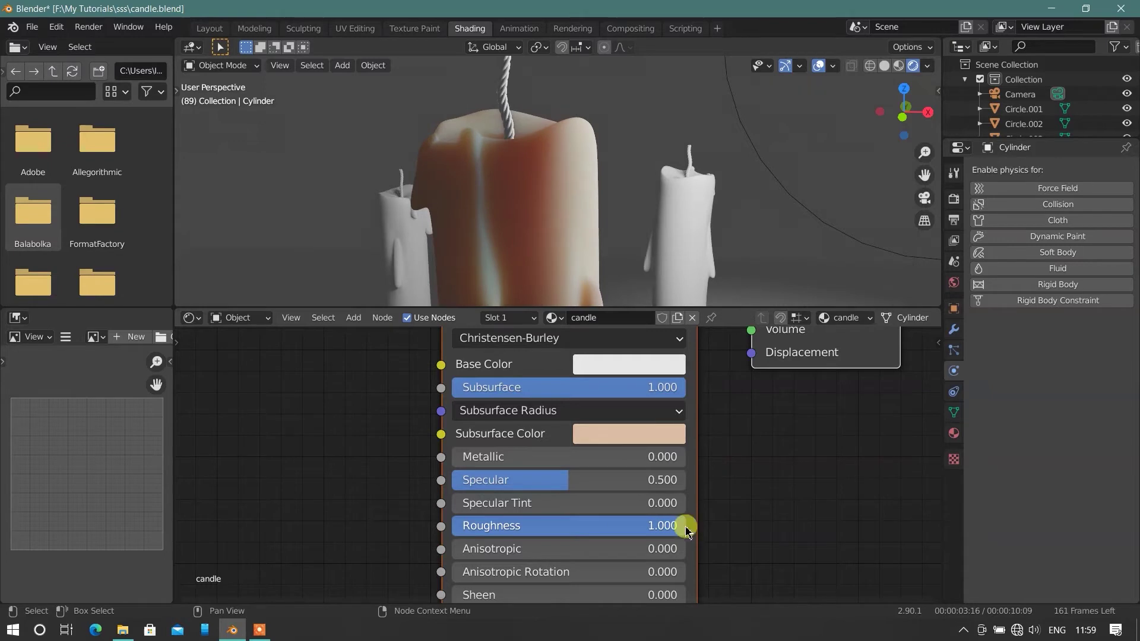
{"action": "left_click", "coordinate": [614, 528]}
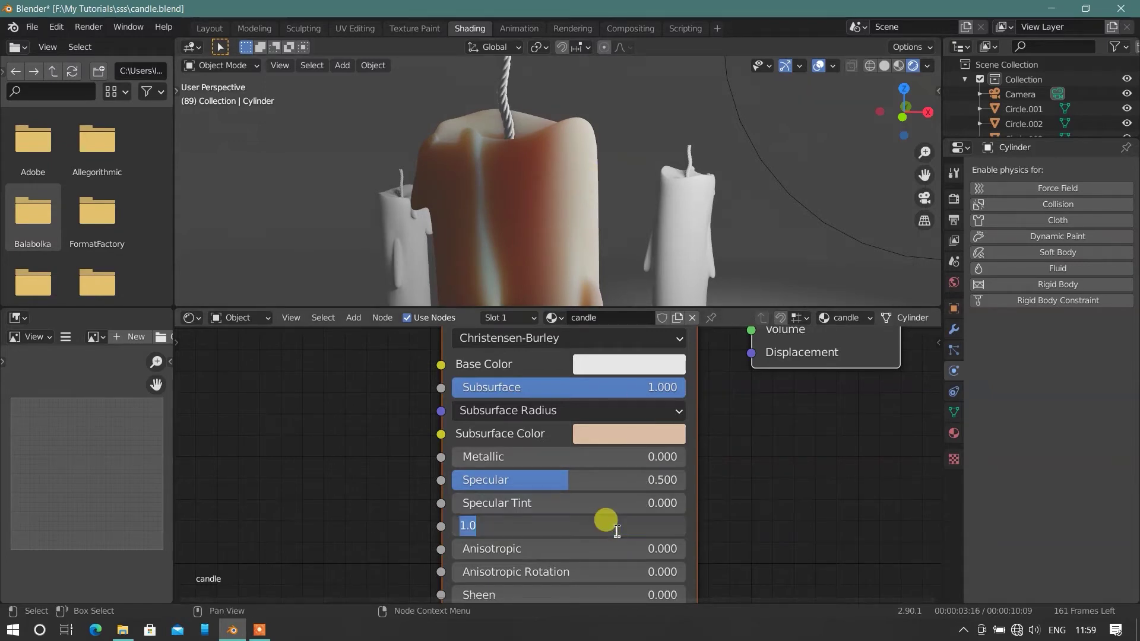
{"action": "type", "text": ".7"}
{"action": "type", "text": "0.700"}
{"action": "key", "text": "Return"}
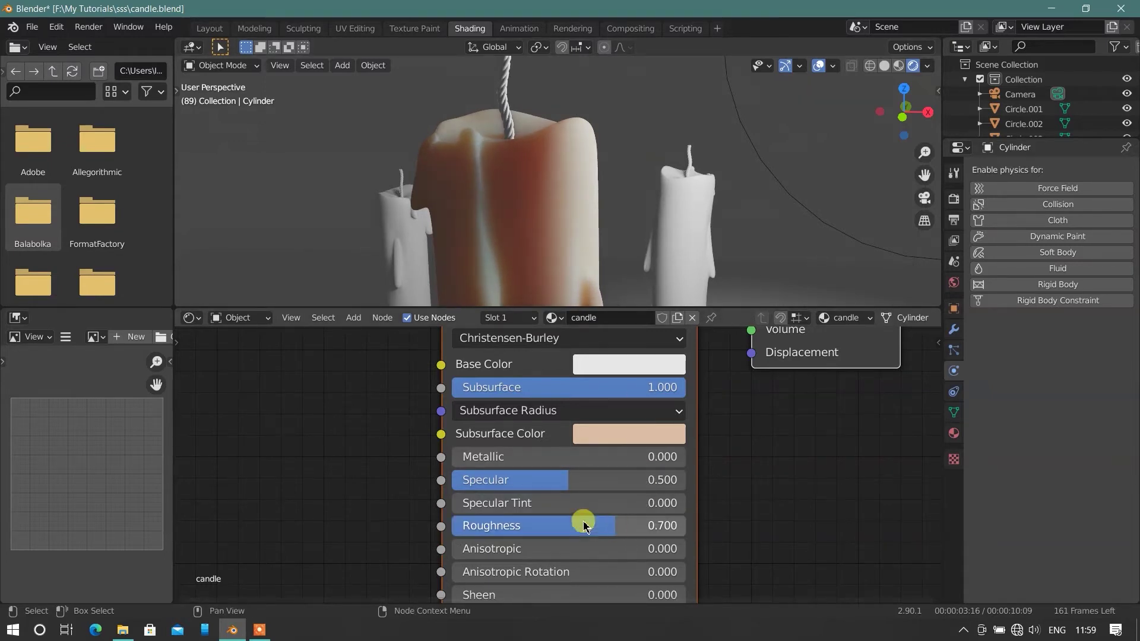
Lower the Principled BSDF Specular to 0.300.
{"action": "left_click_drag", "start_coordinate": [570, 480], "coordinate": [461, 479]}
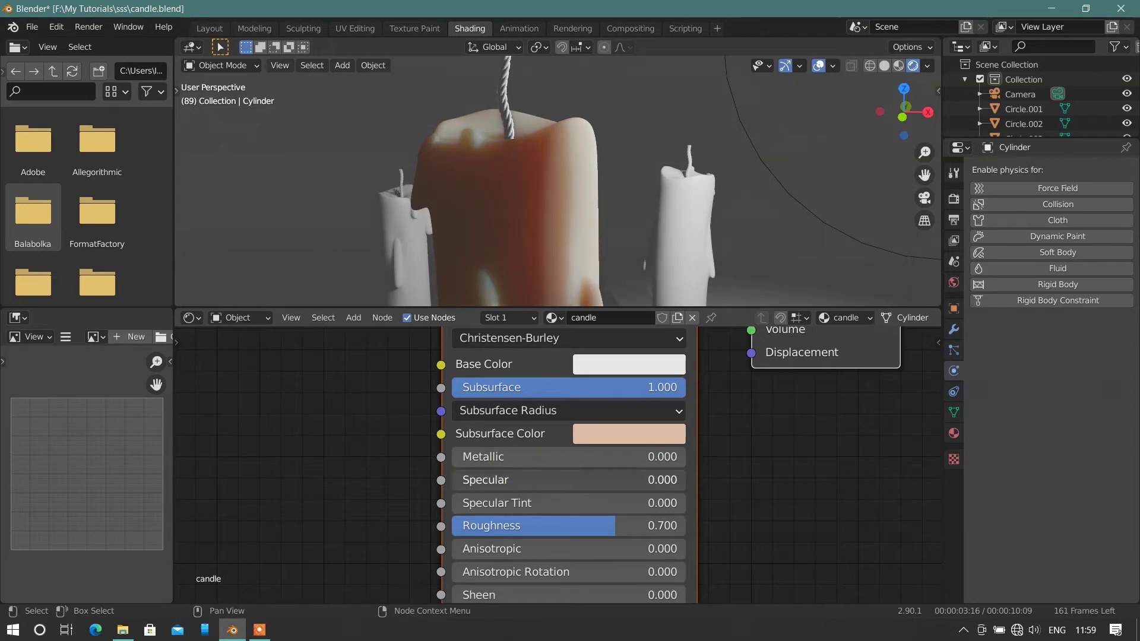
{"action": "left_click", "coordinate": [469, 475]}
{"action": "type", "text": ".3"}
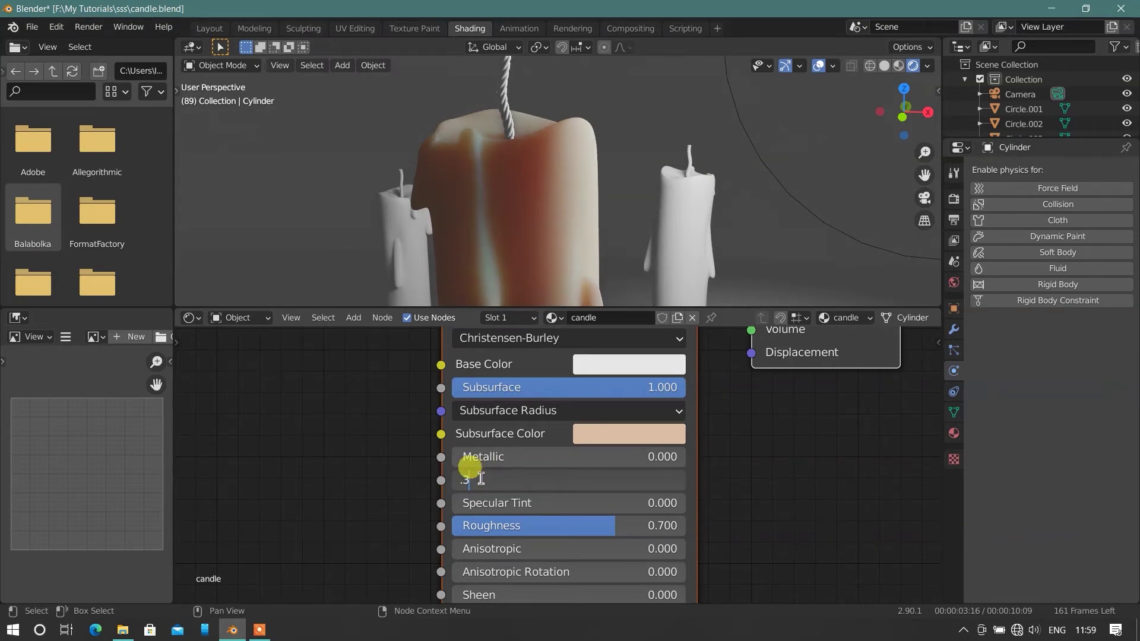
{"action": "key", "text": "Return"}
{"action": "mouse_move", "coordinate": [612, 145]}
{"action": "middle_mouse_down"}
{"action": "mouse_move", "coordinate": [591, 219]}
{"action": "mouse_move", "coordinate": [610, 212]}
{"action": "mouse_move", "coordinate": [720, 234]}
{"action": "mouse_move", "coordinate": [535, 244]}
{"action": "middle_mouse_up"}
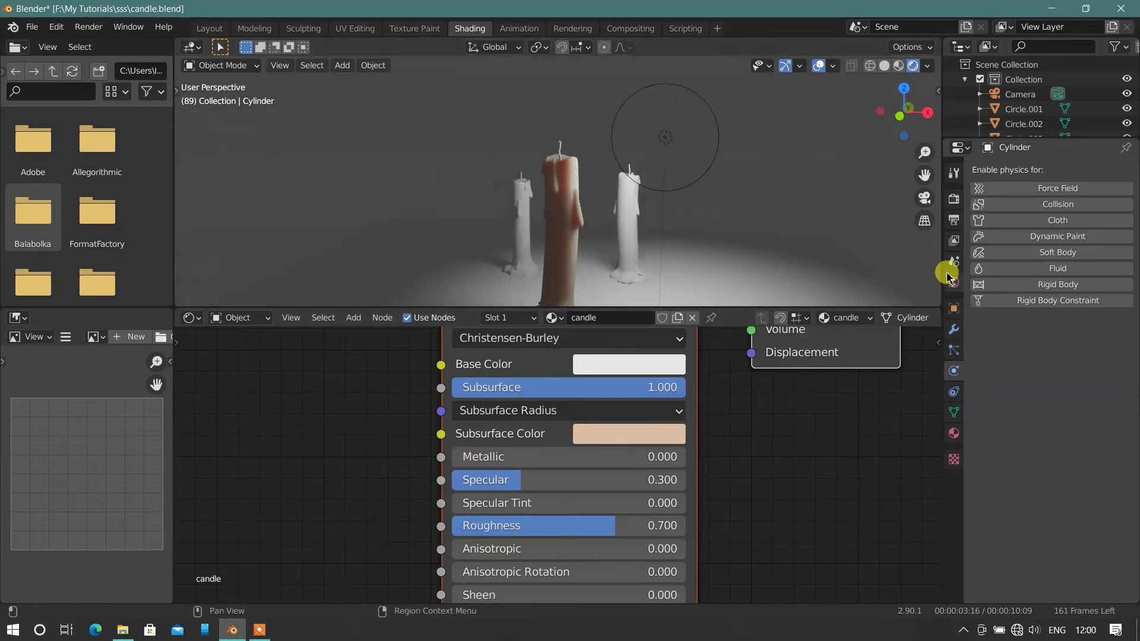
Enable Subsurface Translucency in the candle material's settings.
{"action": "left_click", "coordinate": [958, 309]}
{"action": "left_click", "coordinate": [950, 437]}
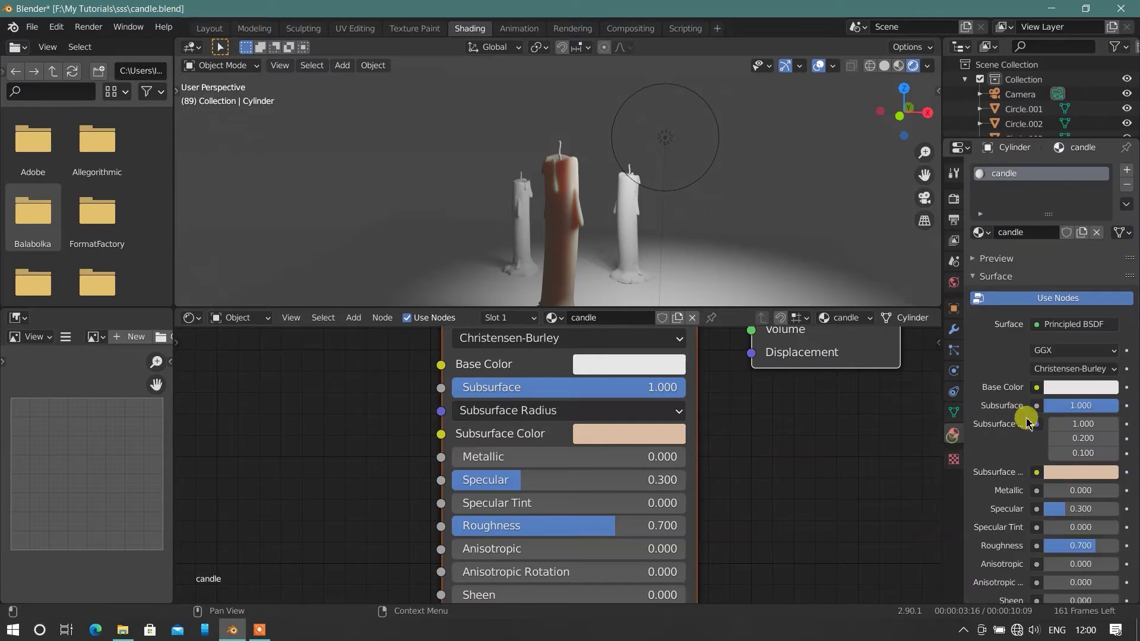
{"action": "scroll", "coordinate": [1021, 475], "scroll_direction": "down", "scroll_amount": 8}
{"action": "scroll", "coordinate": [1014, 566], "scroll_direction": "down", "scroll_amount": 15}
{"action": "scroll", "coordinate": [1003, 529], "scroll_direction": "up", "scroll_amount": 1}
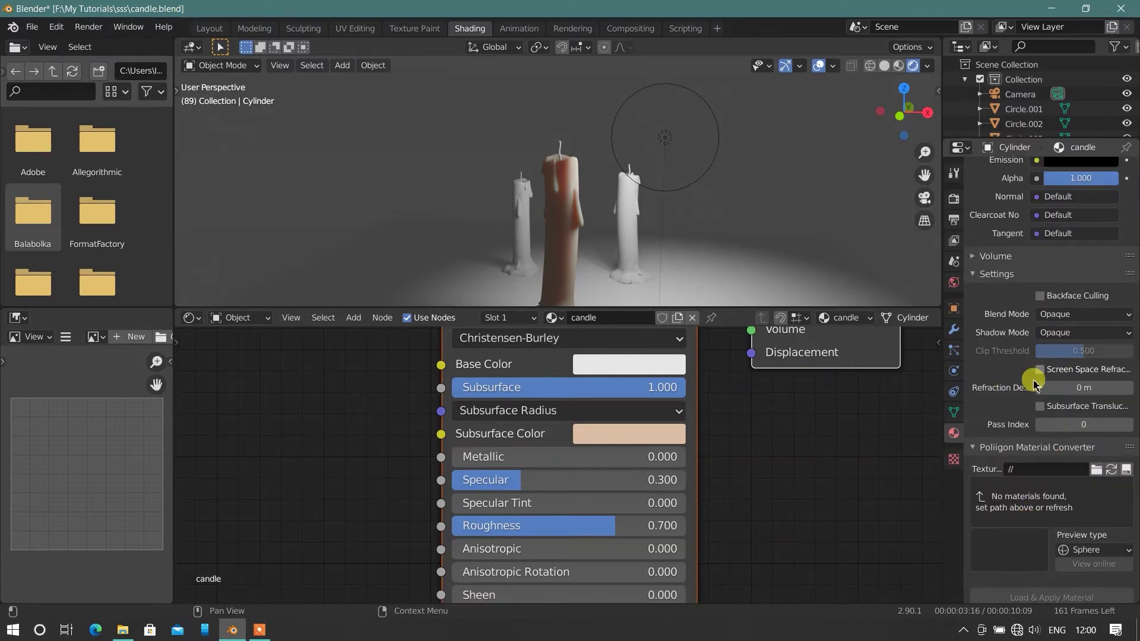
{"action": "left_click", "coordinate": [1040, 407]}
{"action": "scroll", "coordinate": [576, 244], "scroll_direction": "up", "scroll_amount": 5}
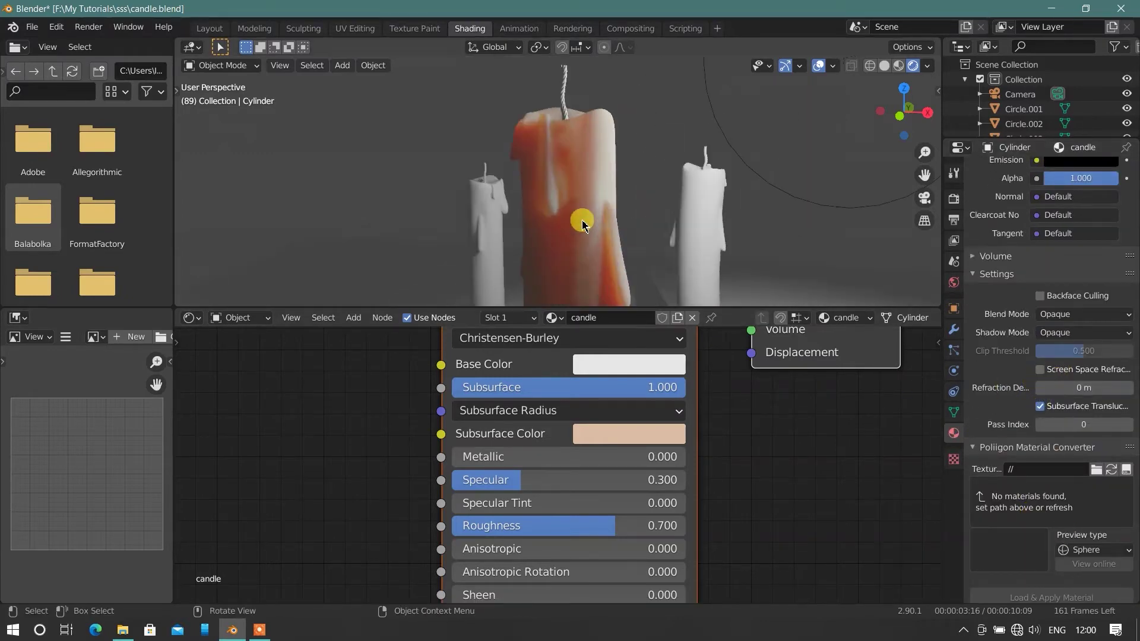
{"action": "scroll", "coordinate": [588, 224], "scroll_direction": "up", "scroll_amount": 2}
{"action": "scroll", "coordinate": [606, 196], "scroll_direction": "up", "scroll_amount": 2}
{"action": "scroll", "coordinate": [572, 133], "scroll_direction": "down", "scroll_amount": 1}
{"action": "scroll", "coordinate": [565, 178], "scroll_direction": "down", "scroll_amount": 2}
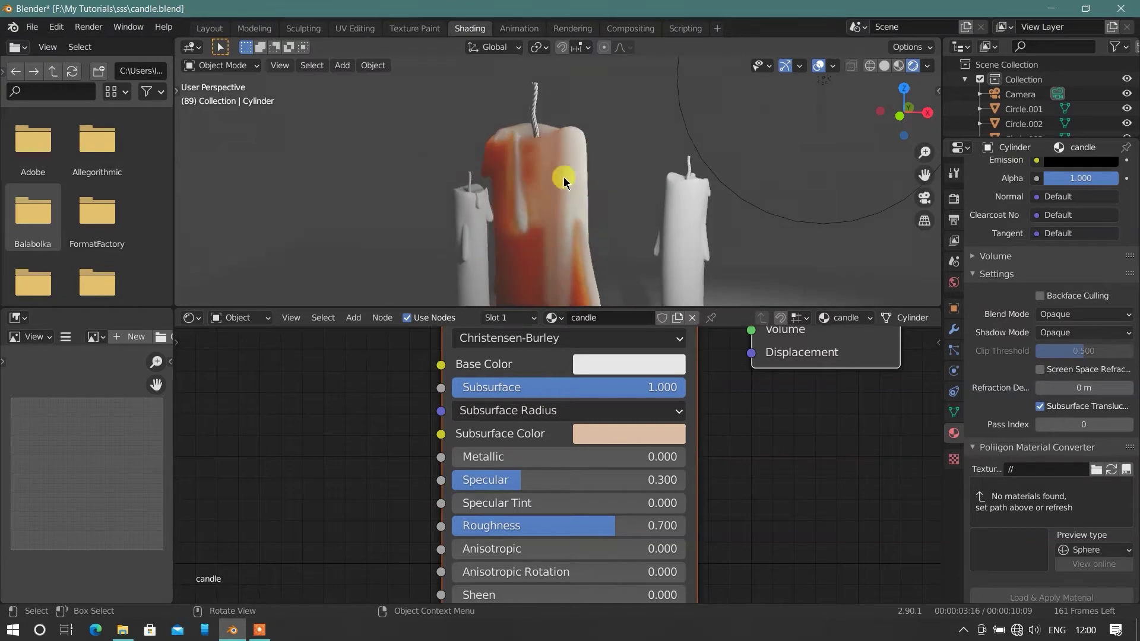
{"action": "scroll", "coordinate": [540, 201], "scroll_direction": "down", "scroll_amount": 2}
{"action": "scroll", "coordinate": [586, 206], "scroll_direction": "down", "scroll_amount": 2}
{"action": "scroll", "coordinate": [585, 208], "scroll_direction": "down", "scroll_amount": 2}
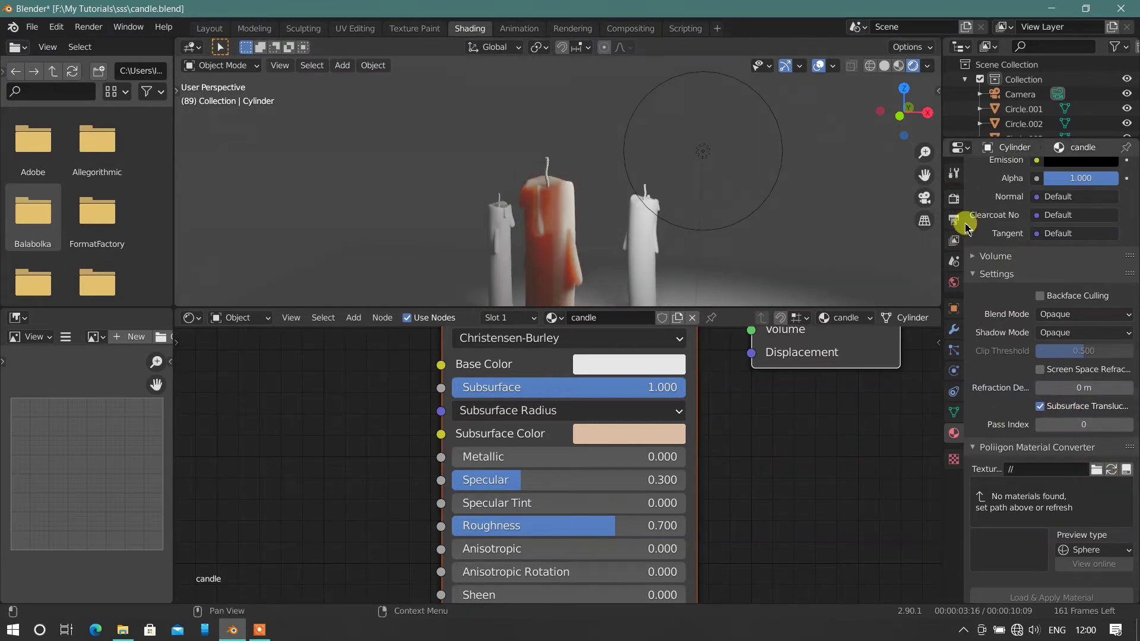
Expand the Subsurface Scattering panel in Eevee's render properties.
{"action": "left_click", "coordinate": [954, 202]}
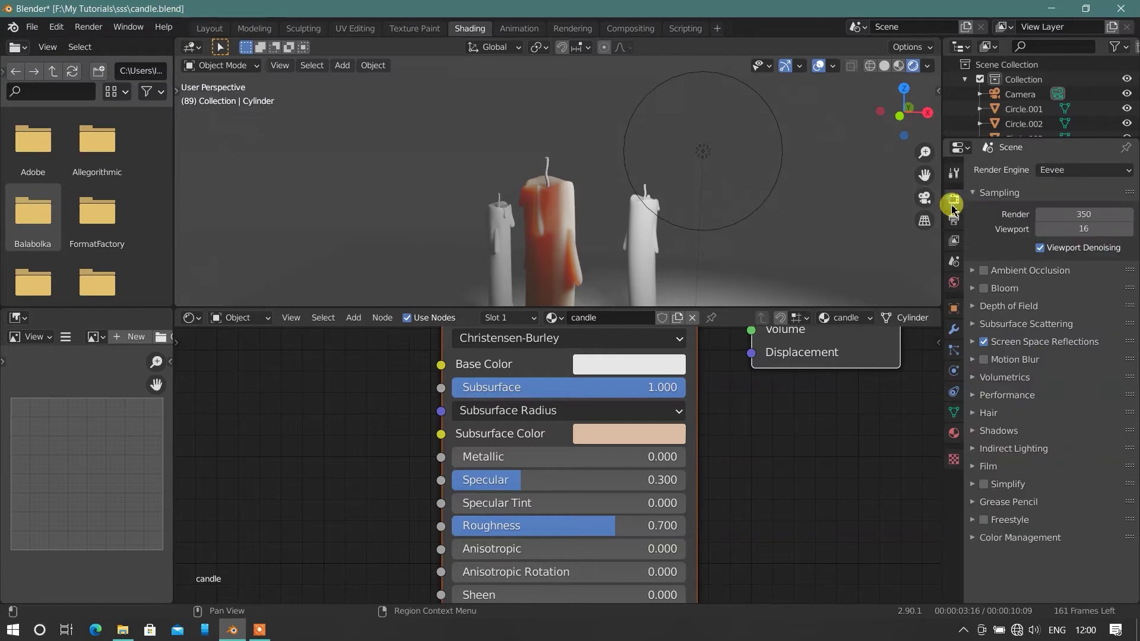
{"action": "left_click", "coordinate": [973, 342]}
{"action": "left_click", "coordinate": [986, 342]}
{"action": "left_click", "coordinate": [986, 324]}
{"action": "scroll", "coordinate": [423, 140], "scroll_direction": "up", "scroll_amount": 5}
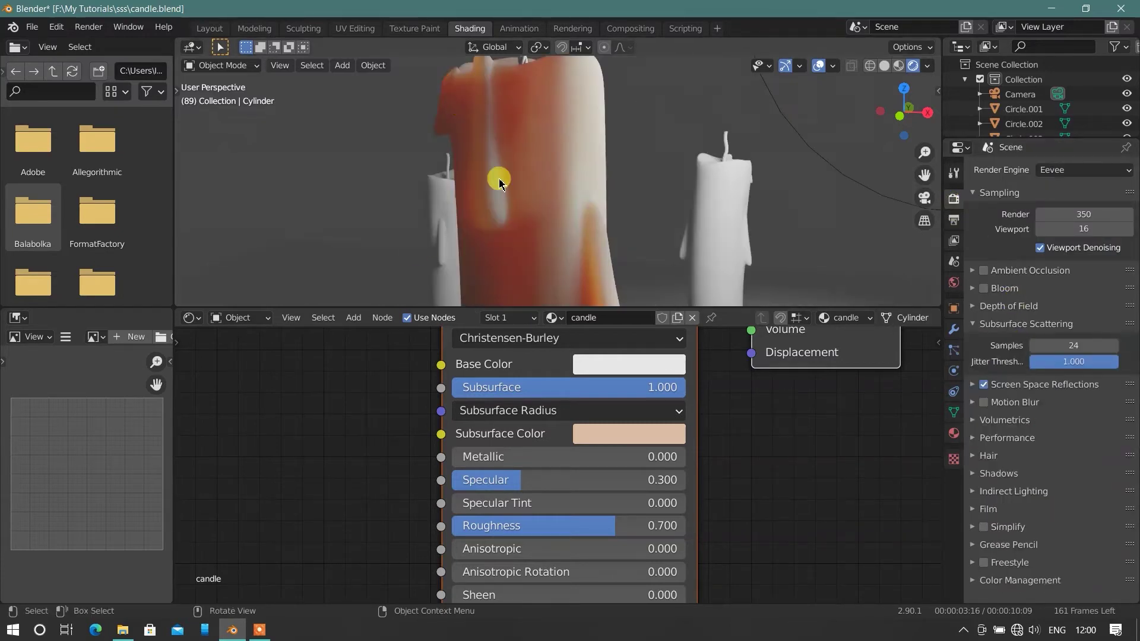
{"action": "scroll", "coordinate": [513, 202], "scroll_direction": "down", "scroll_amount": 3}
{"action": "scroll", "coordinate": [603, 255], "scroll_direction": "down", "scroll_amount": 2}
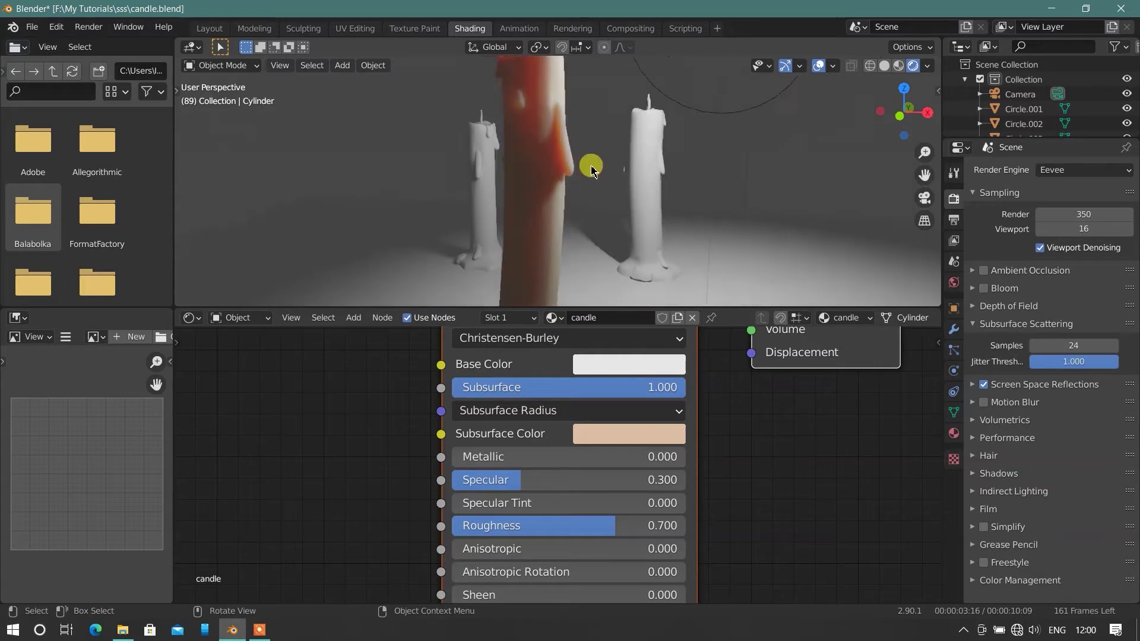
Pan and orbit the view, then select the right-hand candle.
{"action": "mouse_move", "coordinate": [590, 168]}
{"action": "middle_mouse_down", "text": "shift"}
{"action": "mouse_move", "coordinate": [579, 213]}
{"action": "mouse_move", "coordinate": [596, 242]}
{"action": "mouse_move", "coordinate": [591, 257]}
{"action": "middle_mouse_up", "text": "shift"}
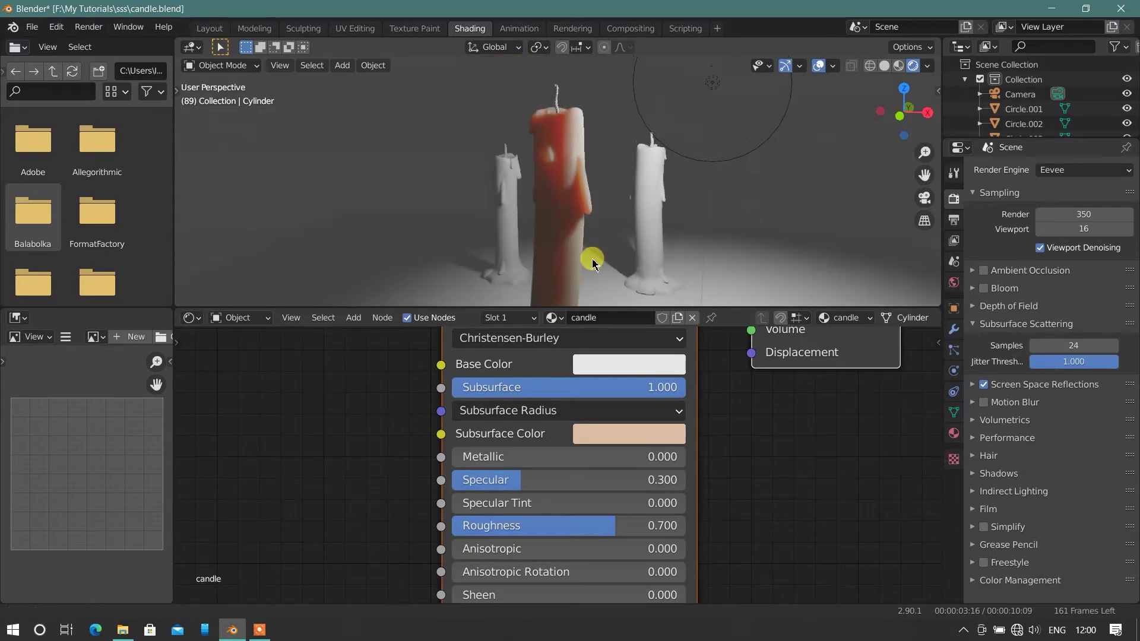
{"action": "scroll", "coordinate": [697, 492], "scroll_direction": "down", "scroll_amount": 1}
{"action": "mouse_move", "coordinate": [680, 204]}
{"action": "middle_mouse_down"}
{"action": "mouse_move", "coordinate": [600, 214]}
{"action": "mouse_move", "coordinate": [578, 179]}
{"action": "mouse_move", "coordinate": [582, 220]}
{"action": "mouse_move", "coordinate": [627, 231]}
{"action": "middle_mouse_up"}
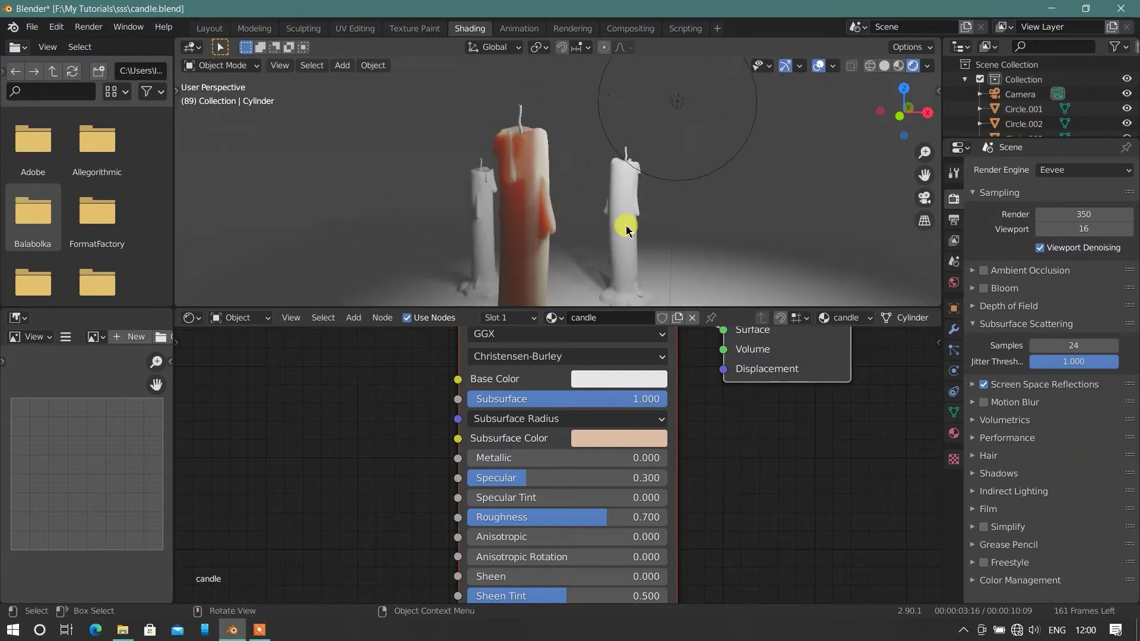
{"action": "left_click", "coordinate": [622, 239]}
Assign the existing 'candle' material to the right-hand candle, Cylinder.002.
{"action": "left_click", "coordinate": [952, 436]}
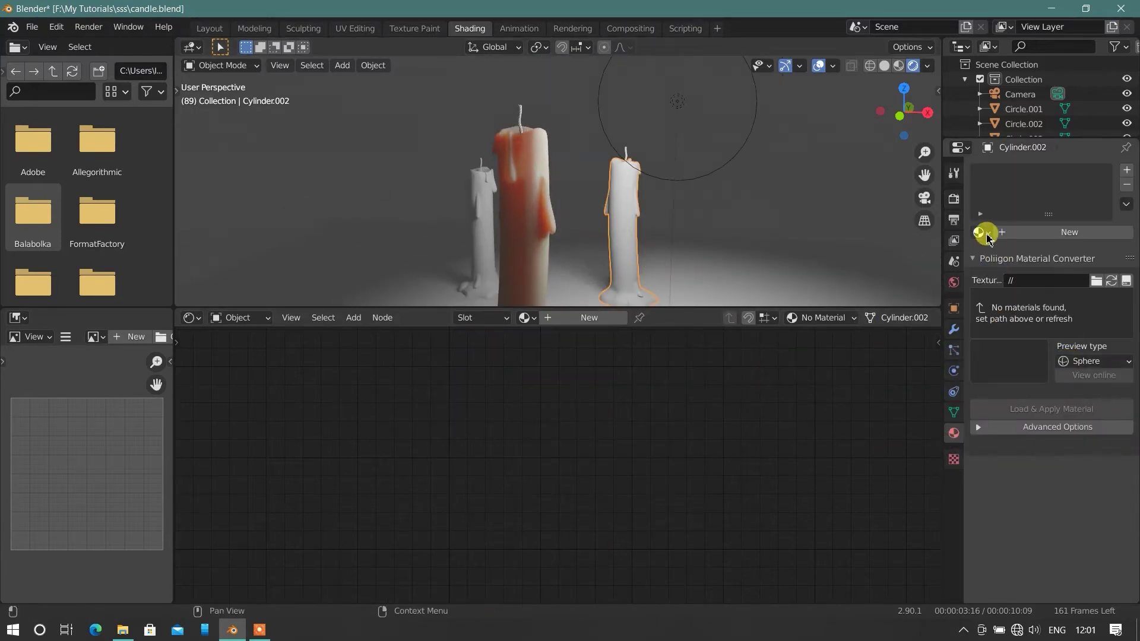
{"action": "left_click", "coordinate": [984, 233]}
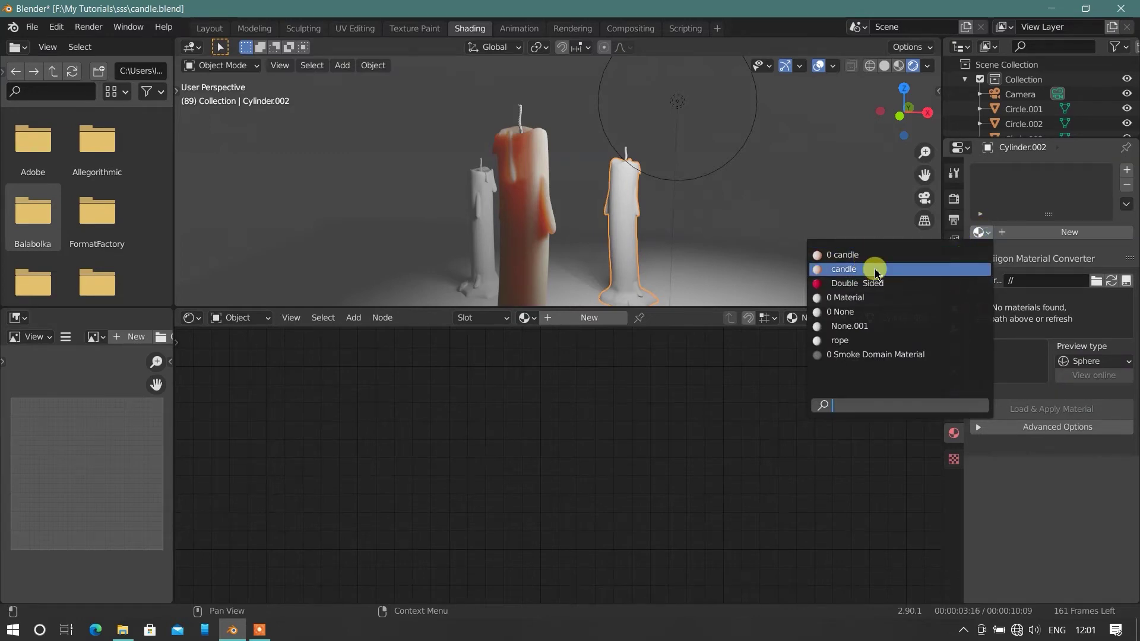
{"action": "left_click", "coordinate": [876, 272]}
{"action": "scroll", "coordinate": [620, 219], "scroll_direction": "up", "scroll_amount": 2}
{"action": "scroll", "coordinate": [649, 224], "scroll_direction": "down", "scroll_amount": 2}
{"action": "middle_click_drag", "start_coordinate": [570, 283], "coordinate": [648, 261]}
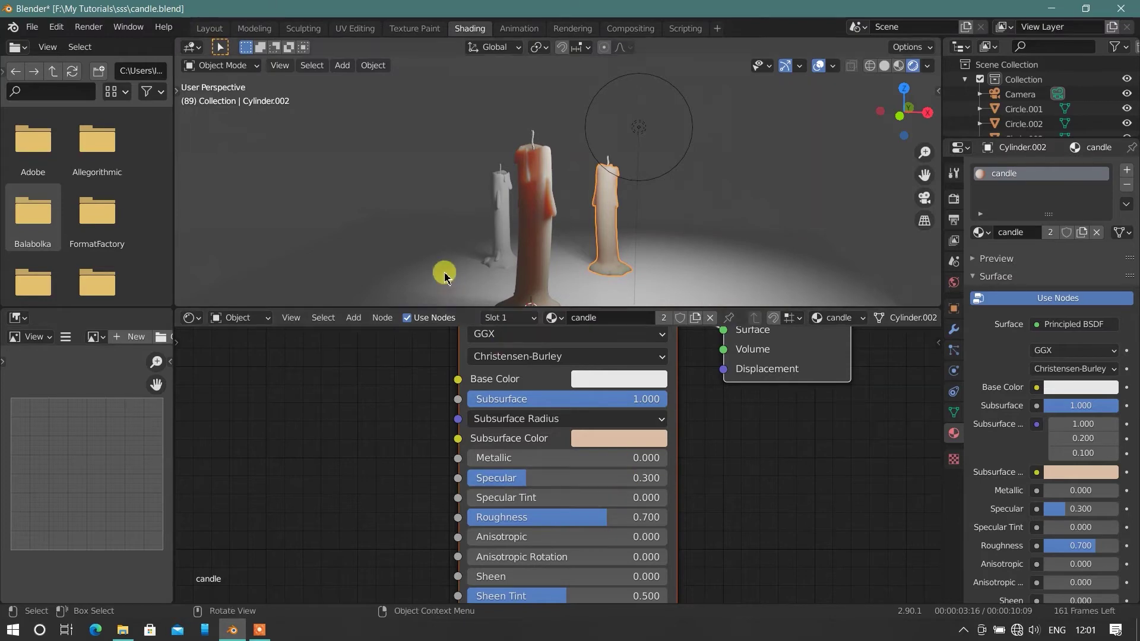
Assign the 'candle' material to the left candle and view through the camera.
{"action": "left_click", "coordinate": [492, 228]}
{"action": "left_click", "coordinate": [980, 232]}
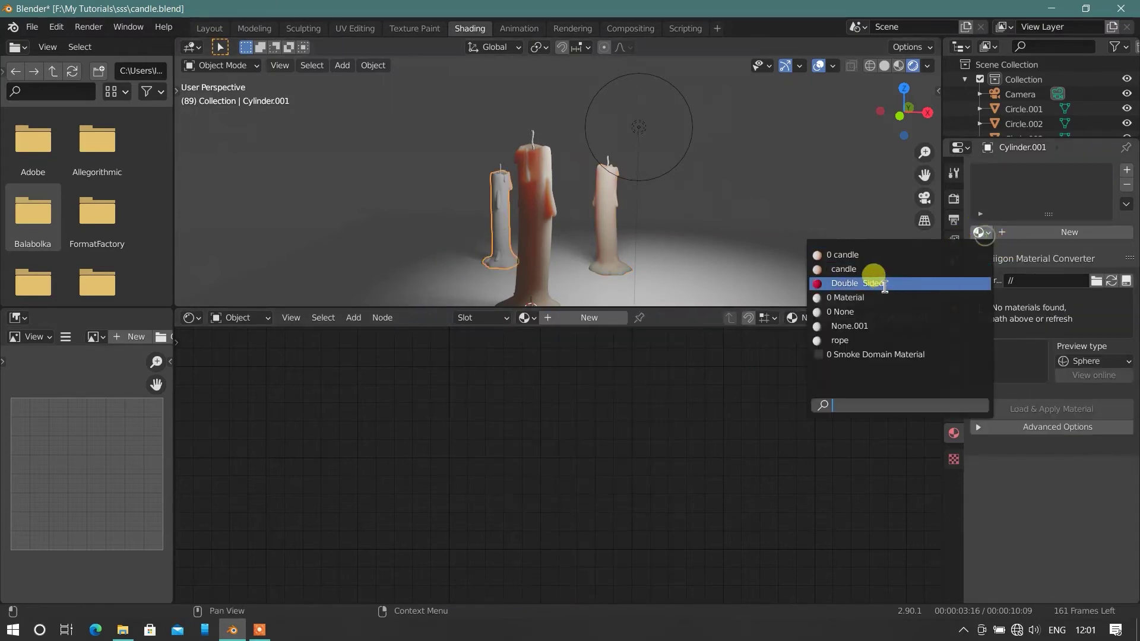
{"action": "left_click", "coordinate": [883, 272]}
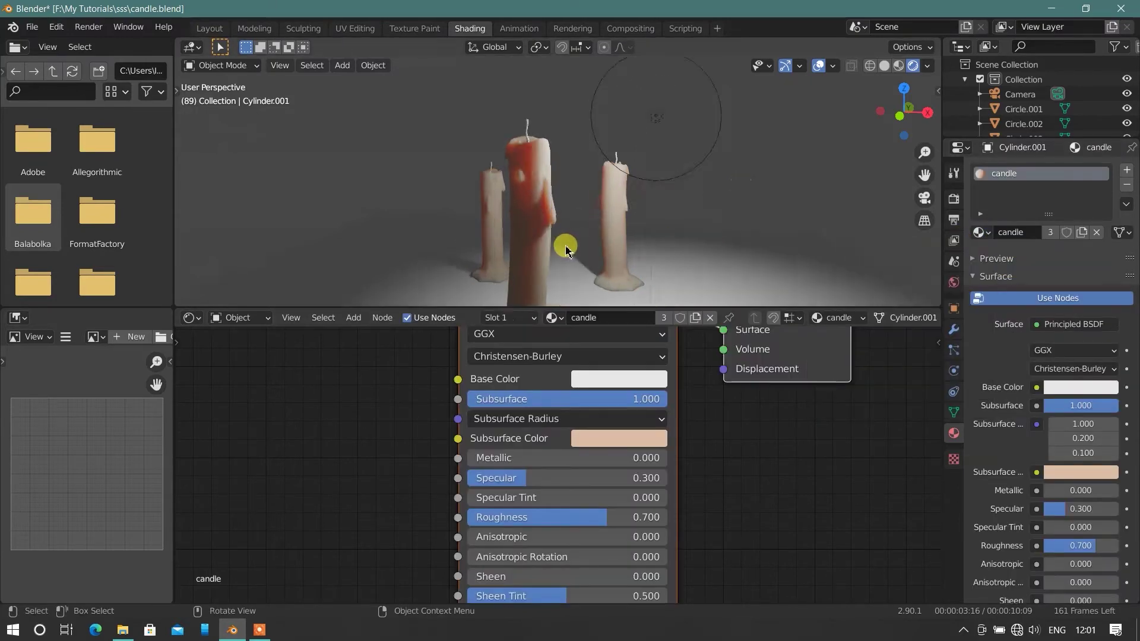
{"action": "key", "text": "KP_0"}
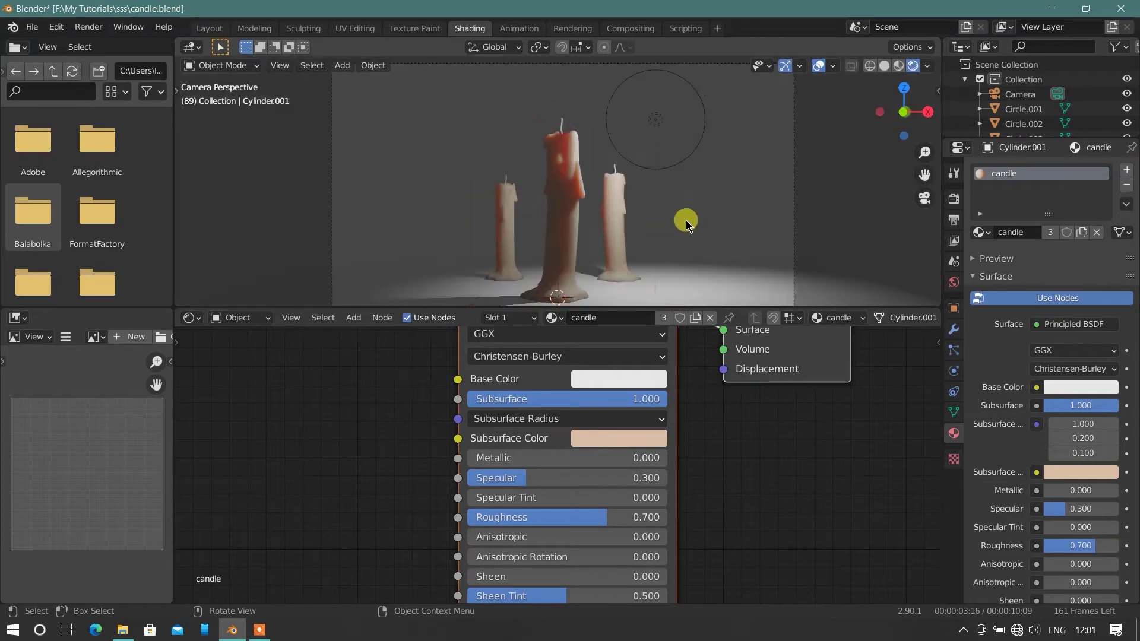
Set the world strength to 0 so the background goes dark.
{"action": "scroll", "coordinate": [683, 221], "scroll_direction": "down", "scroll_amount": 2}
{"action": "scroll", "coordinate": [671, 214], "scroll_direction": "down", "scroll_amount": 2}
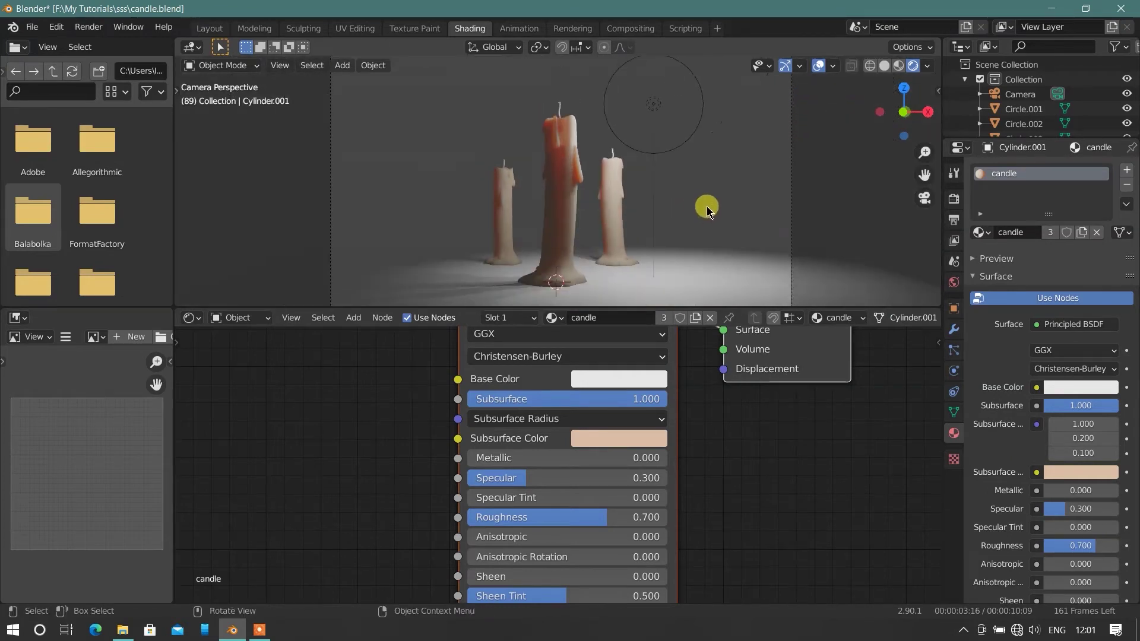
{"action": "left_click", "coordinate": [954, 282]}
{"action": "left_click", "coordinate": [1084, 289]}
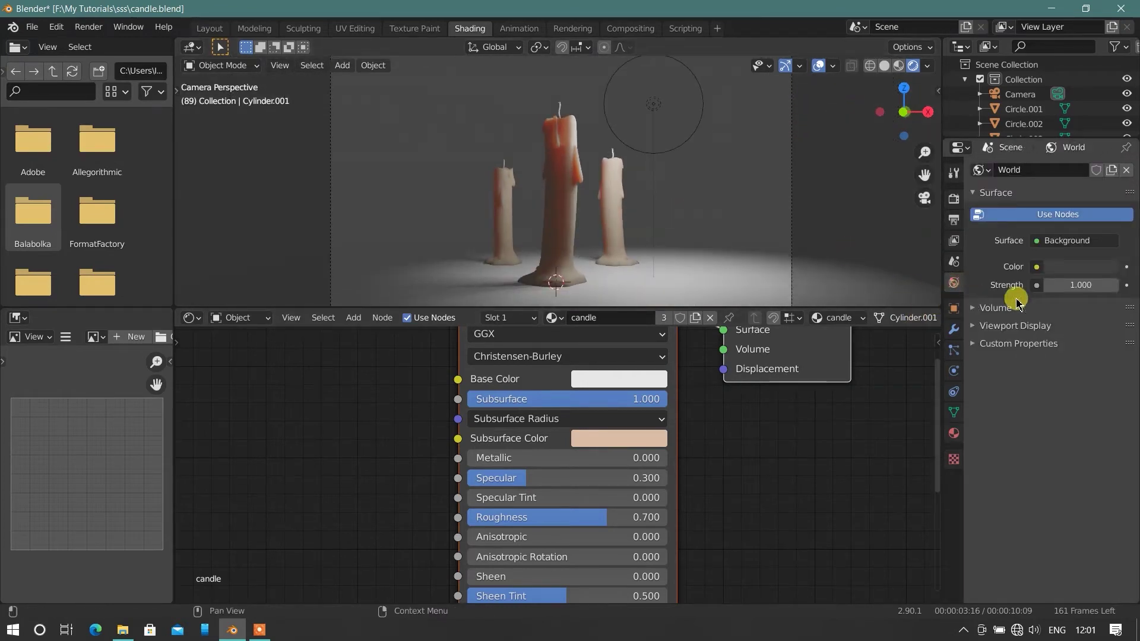
{"action": "type", "text": "0"}
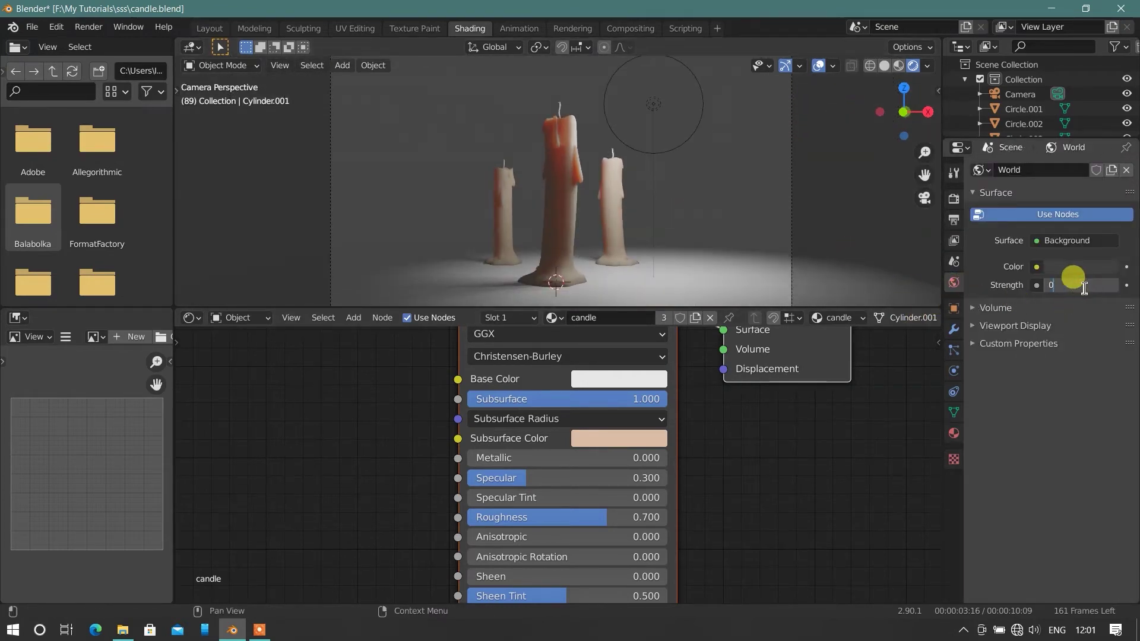
{"action": "key", "text": "Return"}
Select the point light and slide it along the Y axis.
{"action": "left_click", "coordinate": [648, 174]}
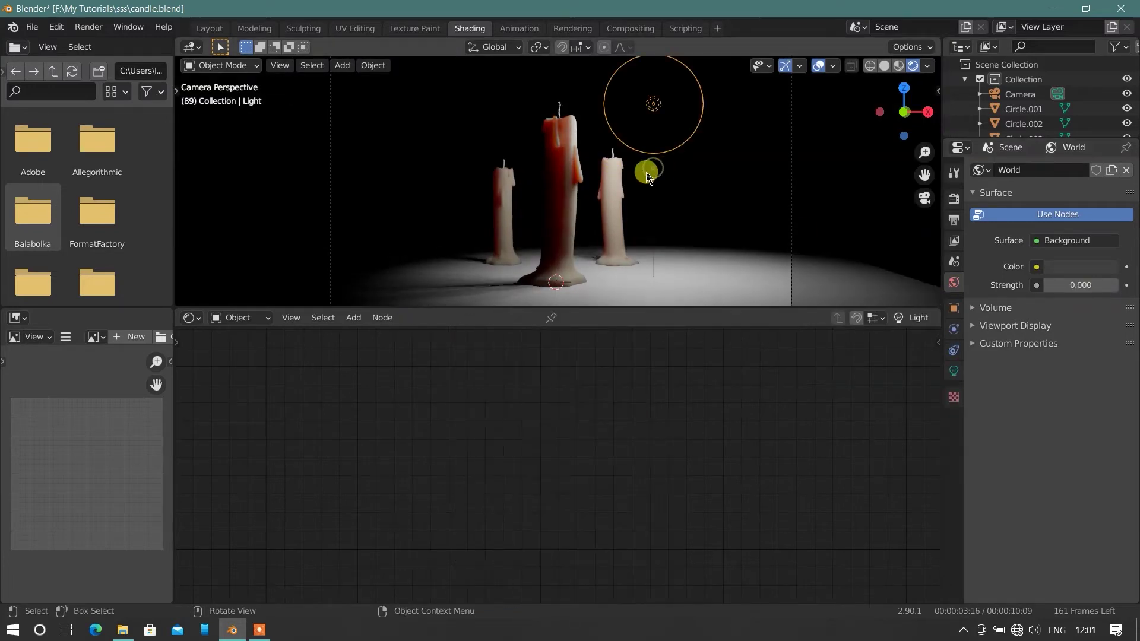
{"action": "scroll", "coordinate": [647, 176], "scroll_direction": "up", "scroll_amount": 2}
{"action": "scroll", "coordinate": [612, 166], "scroll_direction": "down", "scroll_amount": 1}
{"action": "scroll", "coordinate": [616, 204], "scroll_direction": "down", "scroll_amount": 2}
{"action": "scroll", "coordinate": [616, 224], "scroll_direction": "down", "scroll_amount": 1}
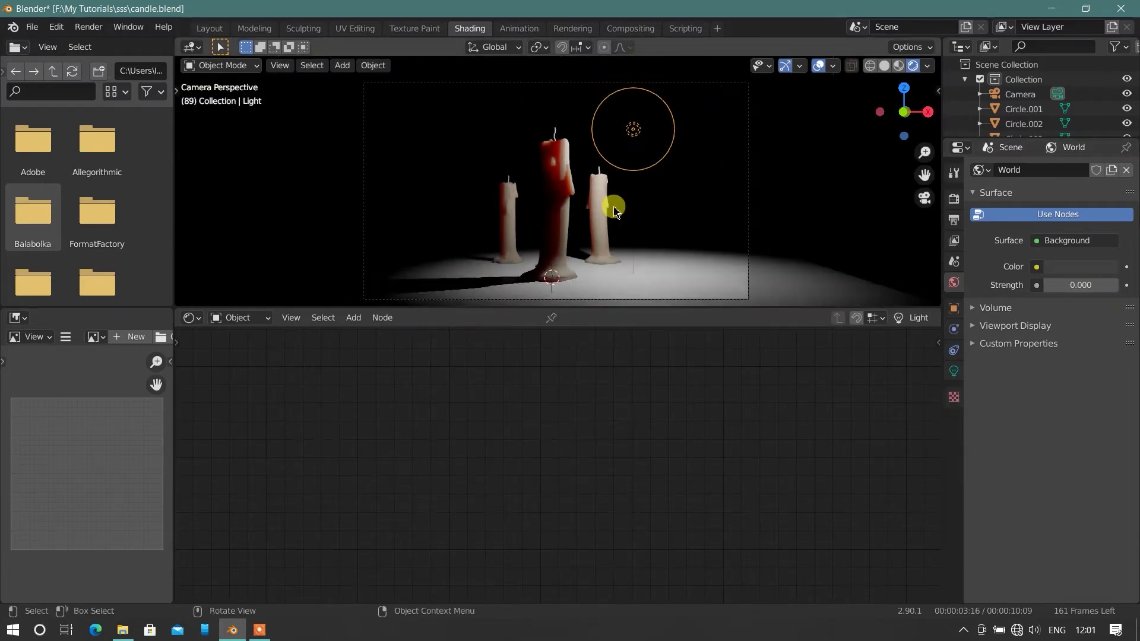
{"action": "mouse_move", "coordinate": [683, 239]}
{"action": "middle_mouse_down"}
{"action": "mouse_move", "coordinate": [560, 245]}
{"action": "mouse_move", "coordinate": [499, 229]}
{"action": "middle_mouse_up"}
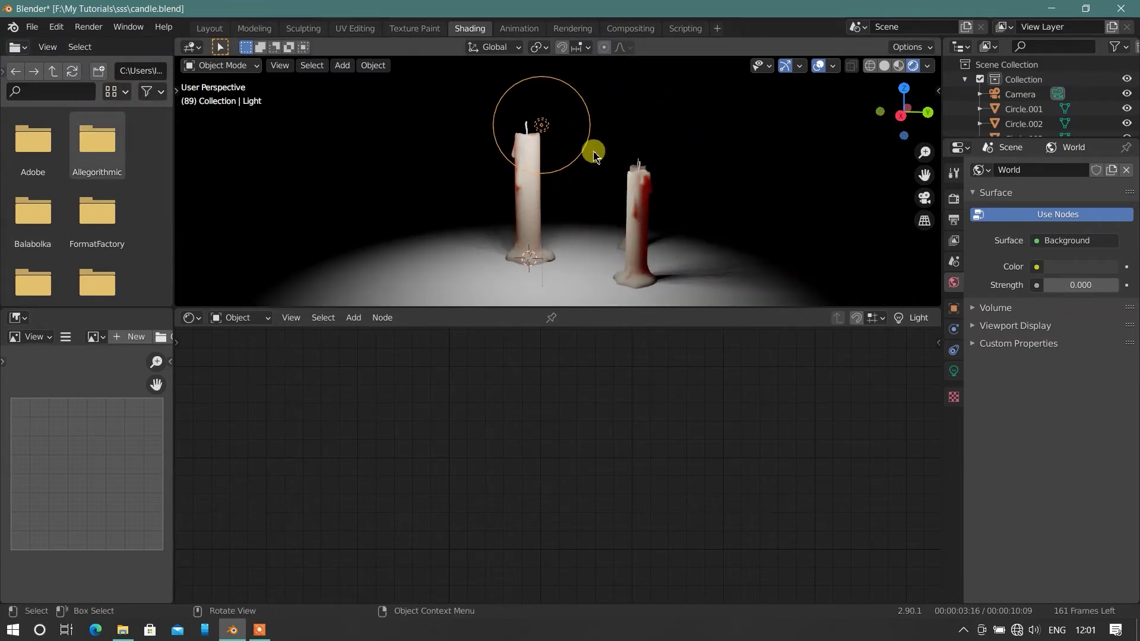
{"action": "key", "text": "g"}
{"action": "key", "text": "y"}
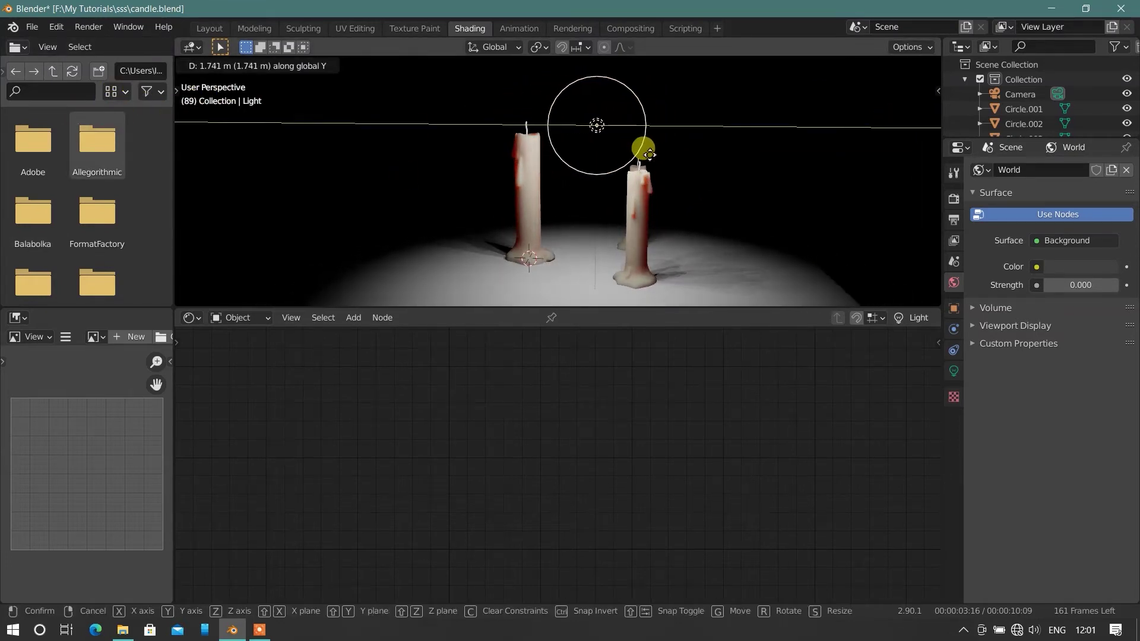
{"action": "left_click", "coordinate": [649, 154]}
Move the light along Y once more, then delete it.
{"action": "key", "text": "KP_0"}
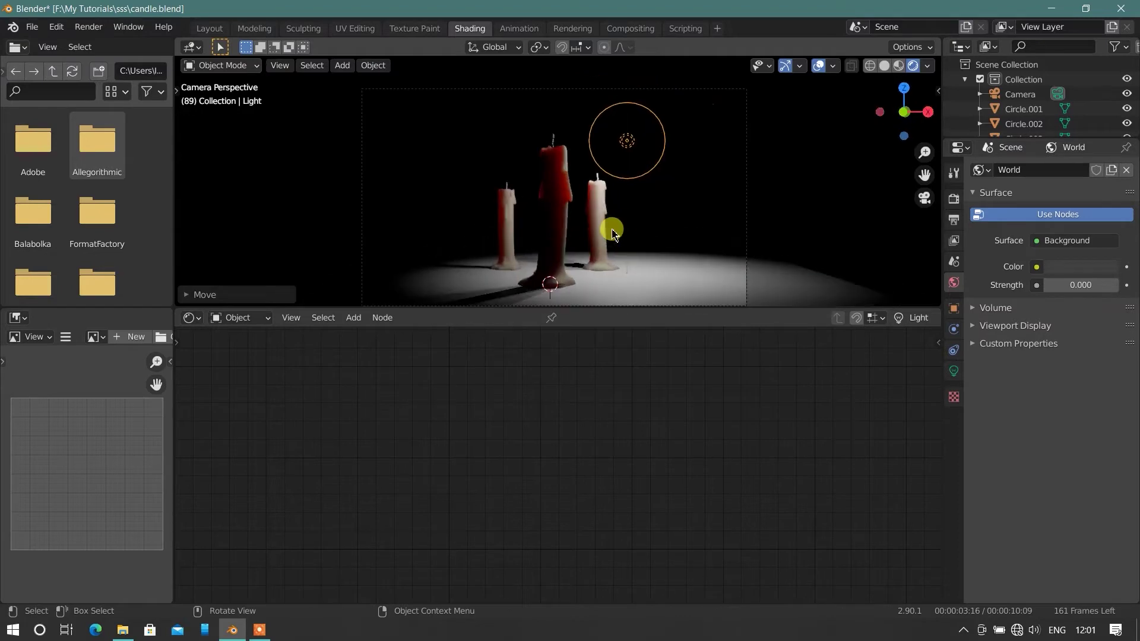
{"action": "scroll", "coordinate": [666, 214], "scroll_direction": "up", "scroll_amount": 1}
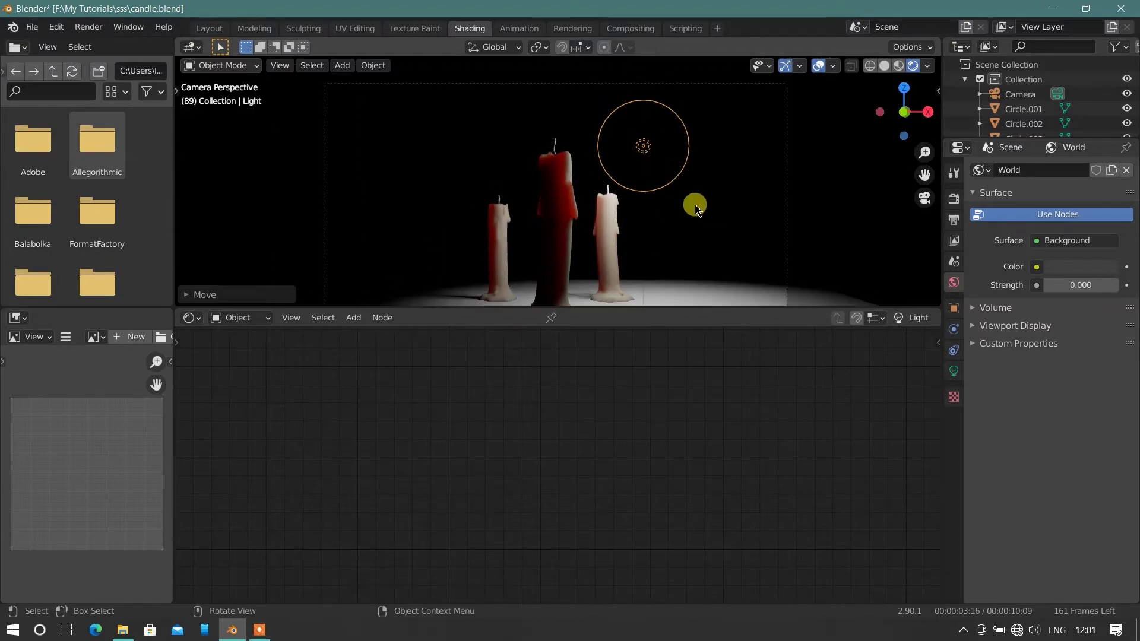
{"action": "middle_click_drag", "start_coordinate": [696, 206], "coordinate": [670, 198]}
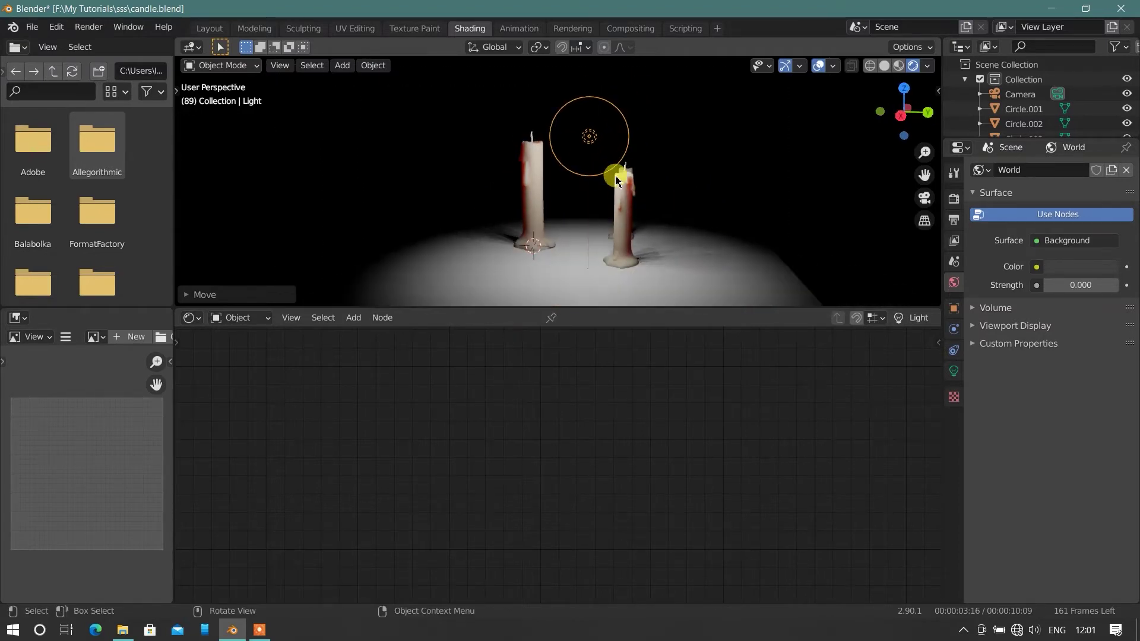
{"action": "key", "text": "g"}
{"action": "key", "text": "y"}
{"action": "left_click", "coordinate": [567, 175]}
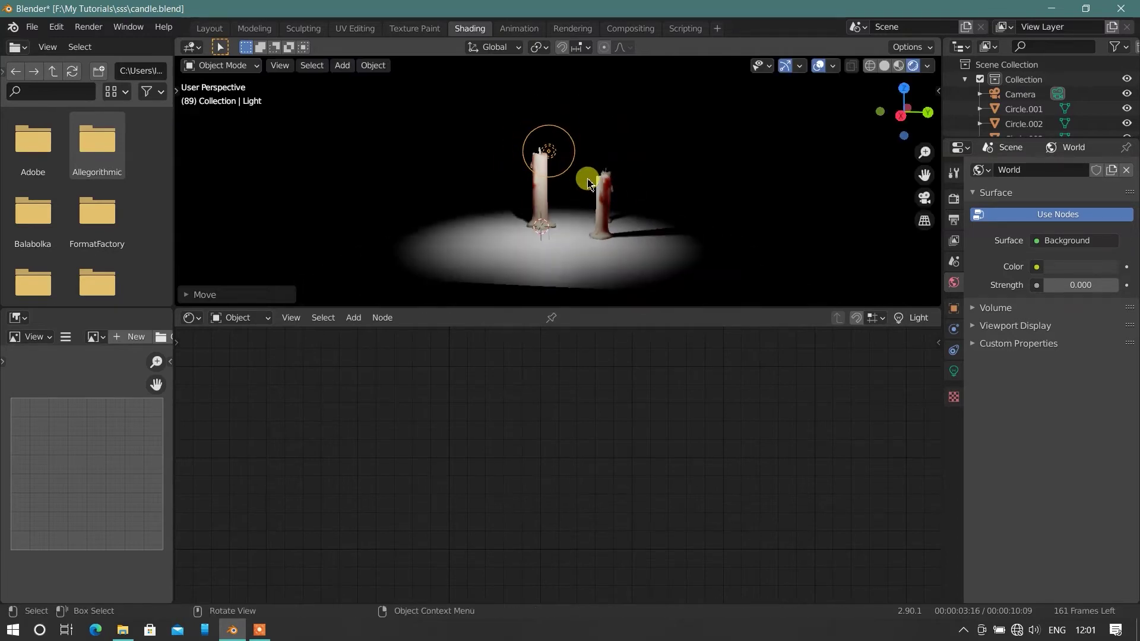
{"action": "mouse_move", "coordinate": [591, 183]}
{"action": "middle_mouse_down"}
{"action": "mouse_move", "coordinate": [498, 254]}
{"action": "mouse_move", "coordinate": [573, 224]}
{"action": "mouse_move", "coordinate": [573, 204]}
{"action": "middle_mouse_up"}
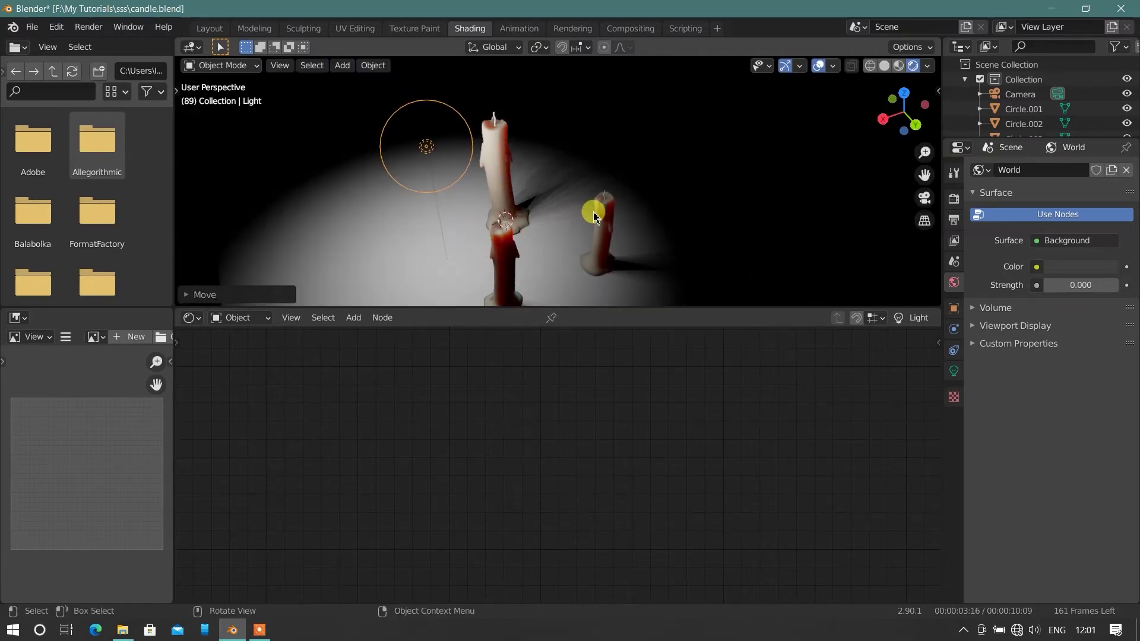
{"action": "key", "text": "Delete"}
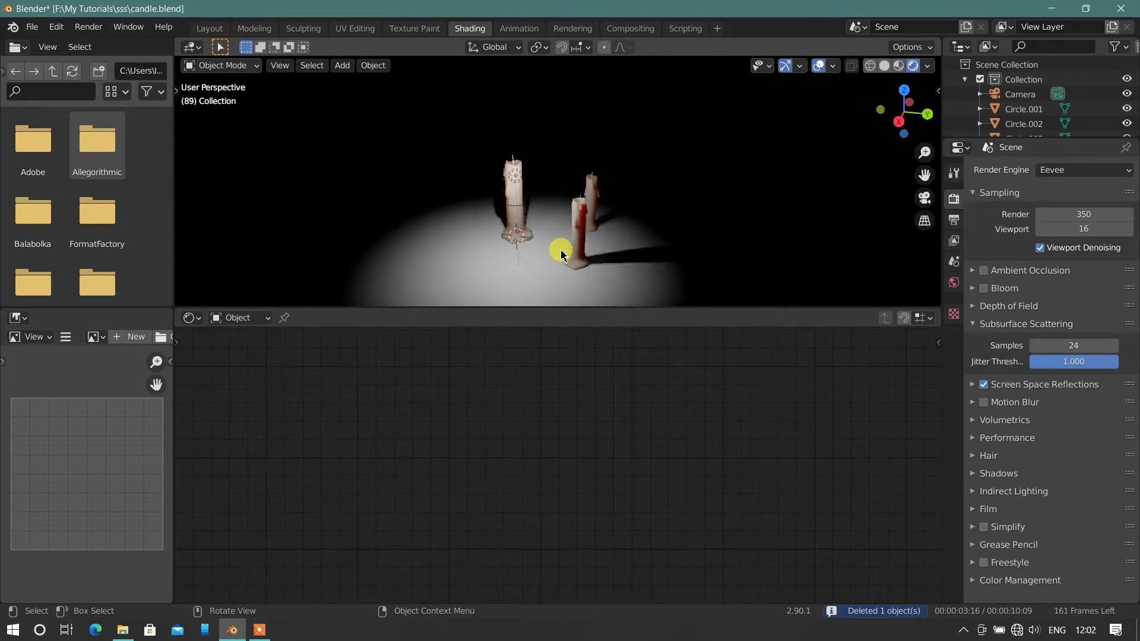
Switch to the Layout workspace, view through the camera, and select the floor plane.
{"action": "key", "text": "KP_0"}
{"action": "scroll", "coordinate": [658, 205], "scroll_direction": "up", "scroll_amount": 3}
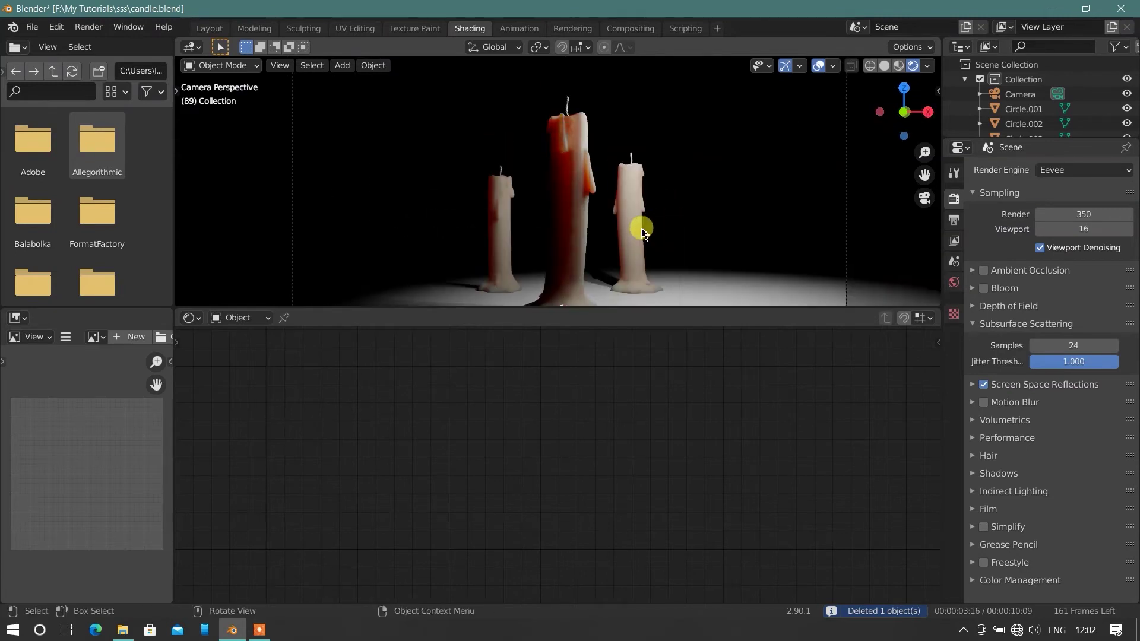
{"action": "left_click", "coordinate": [211, 30]}
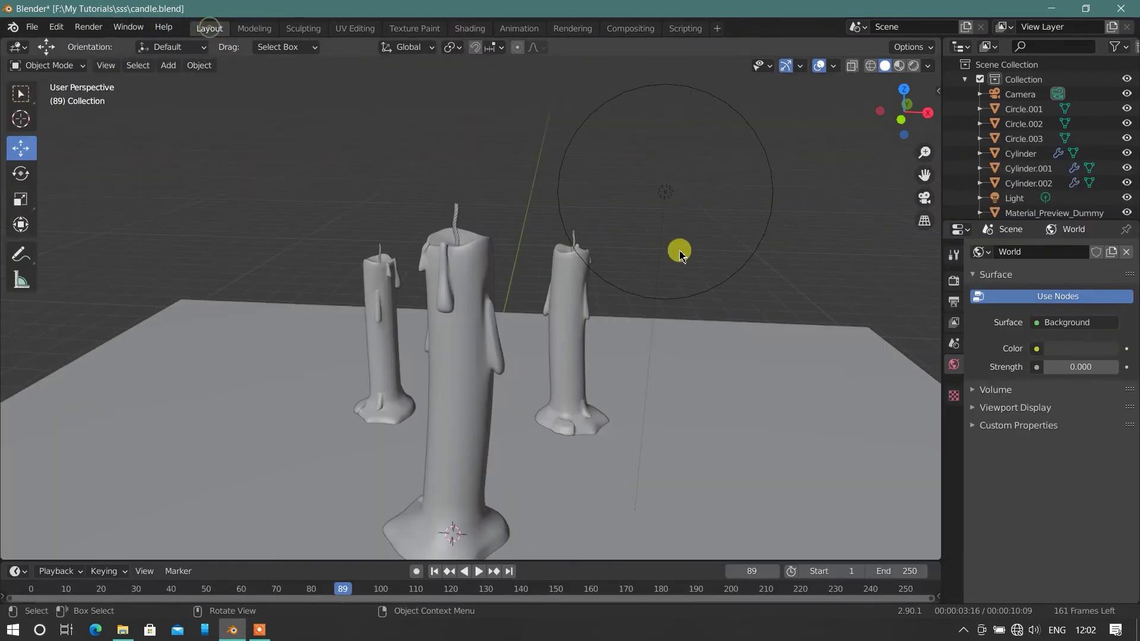
{"action": "scroll", "coordinate": [641, 285], "scroll_direction": "down", "scroll_amount": 4}
{"action": "mouse_move", "coordinate": [601, 324]}
{"action": "middle_mouse_down"}
{"action": "mouse_move", "coordinate": [614, 321]}
{"action": "mouse_move", "coordinate": [636, 359]}
{"action": "mouse_move", "coordinate": [502, 374]}
{"action": "middle_mouse_up"}
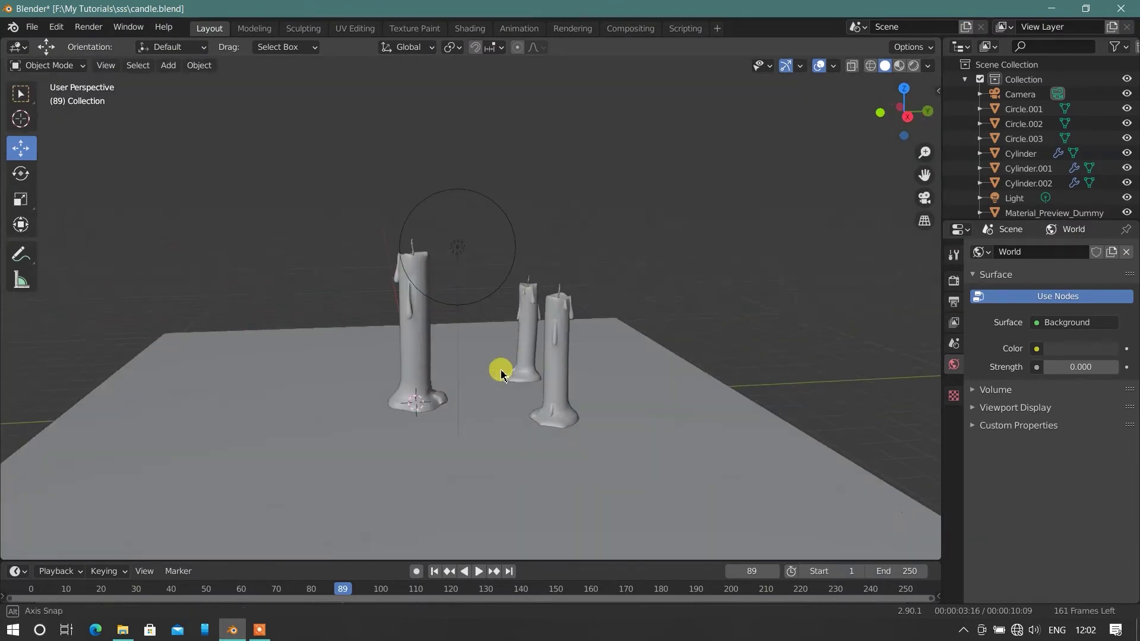
{"action": "middle_click_drag", "start_coordinate": [453, 311], "coordinate": [476, 339]}
{"action": "key", "text": "KP_0"}
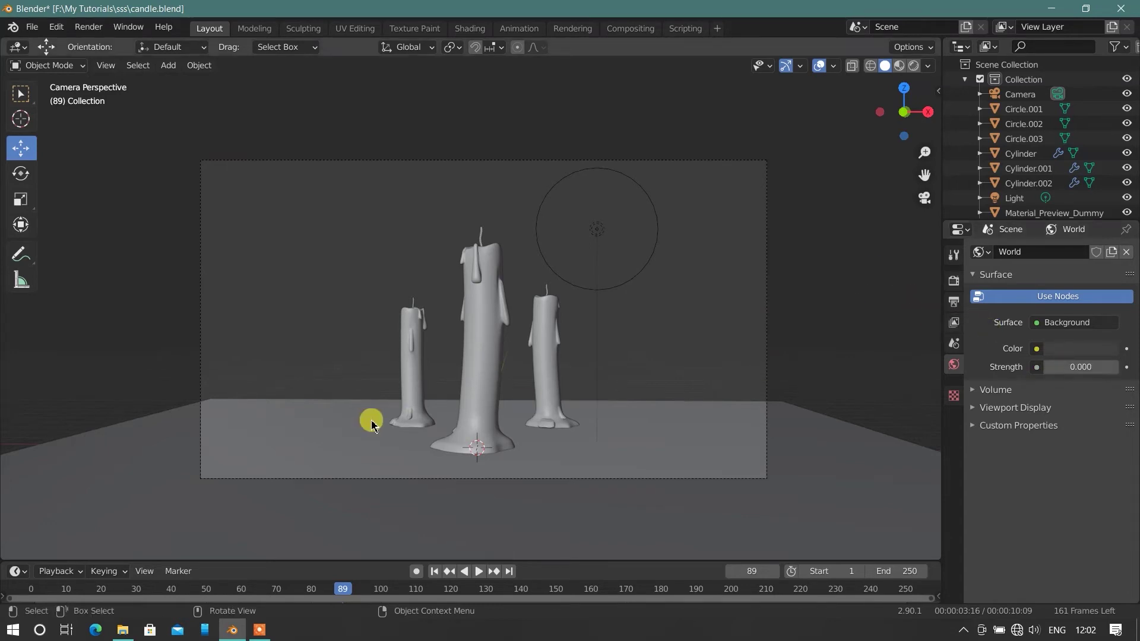
{"action": "left_click", "coordinate": [613, 440]}
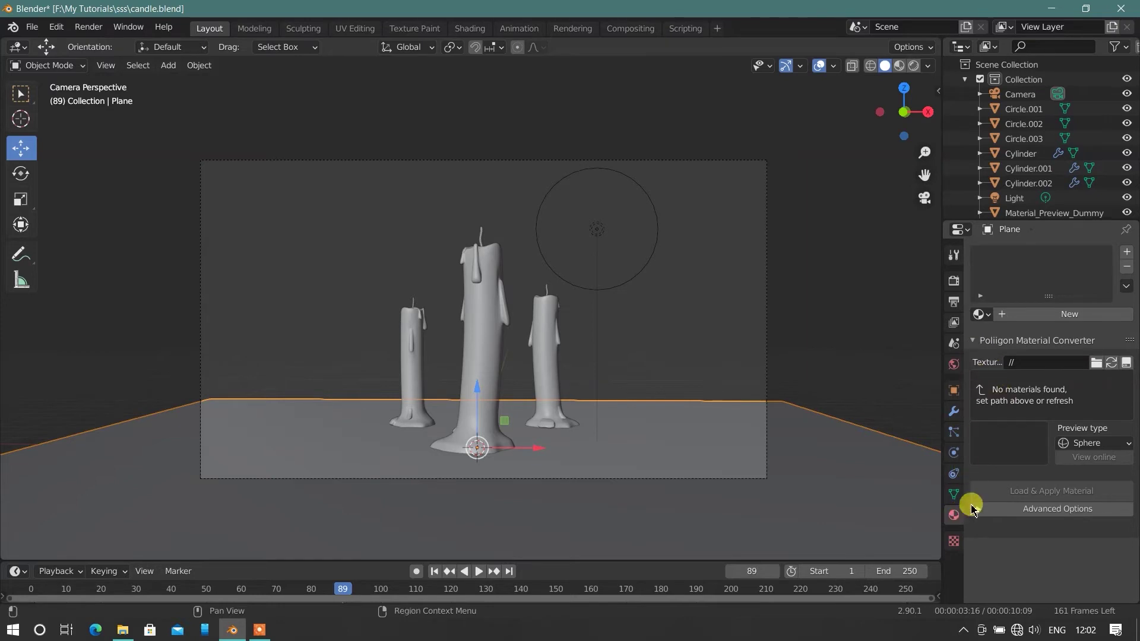
Create a new plane material and apply the Double Sided library material.
{"action": "left_click", "coordinate": [1069, 314]}
{"action": "scroll", "coordinate": [995, 535], "scroll_direction": "down", "scroll_amount": 5}
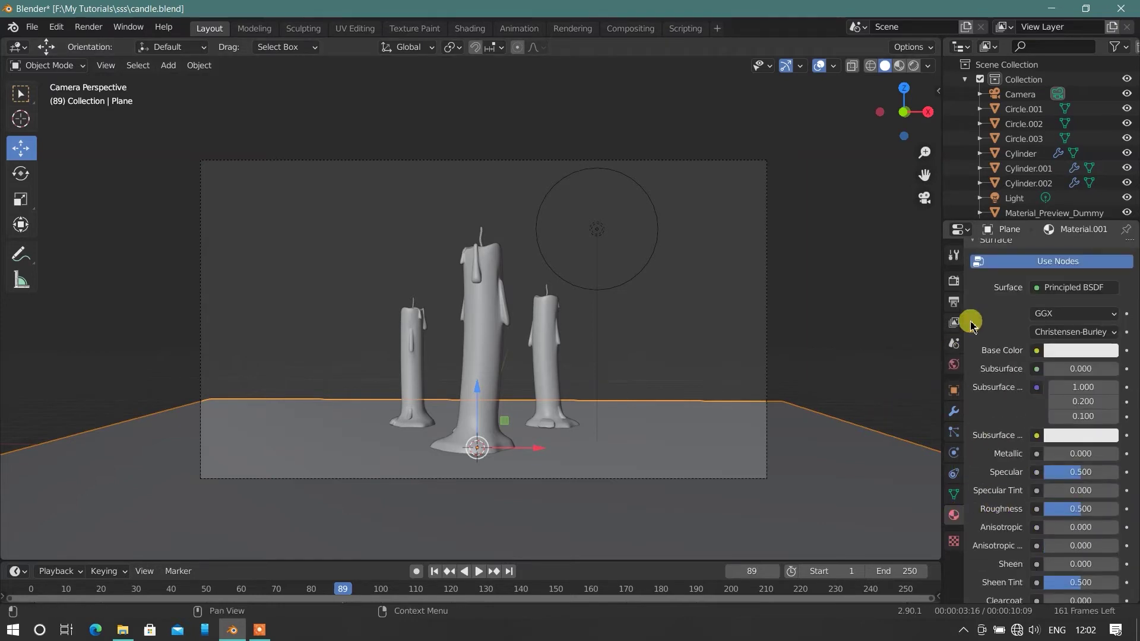
{"action": "scroll", "coordinate": [974, 332], "scroll_direction": "up", "scroll_amount": 3}
{"action": "left_click", "coordinate": [977, 339]}
{"action": "scroll", "coordinate": [994, 443], "scroll_direction": "down", "scroll_amount": 5}
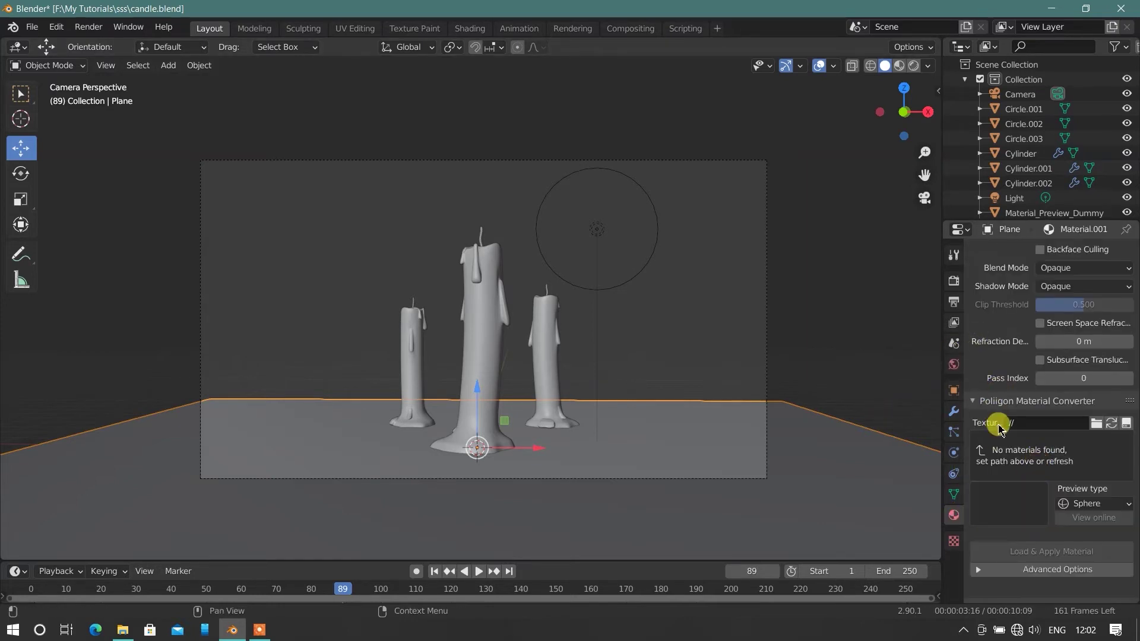
{"action": "left_click", "coordinate": [979, 400]}
{"action": "scroll", "coordinate": [980, 416], "scroll_direction": "up", "scroll_amount": 3}
{"action": "scroll", "coordinate": [1004, 463], "scroll_direction": "down", "scroll_amount": 5}
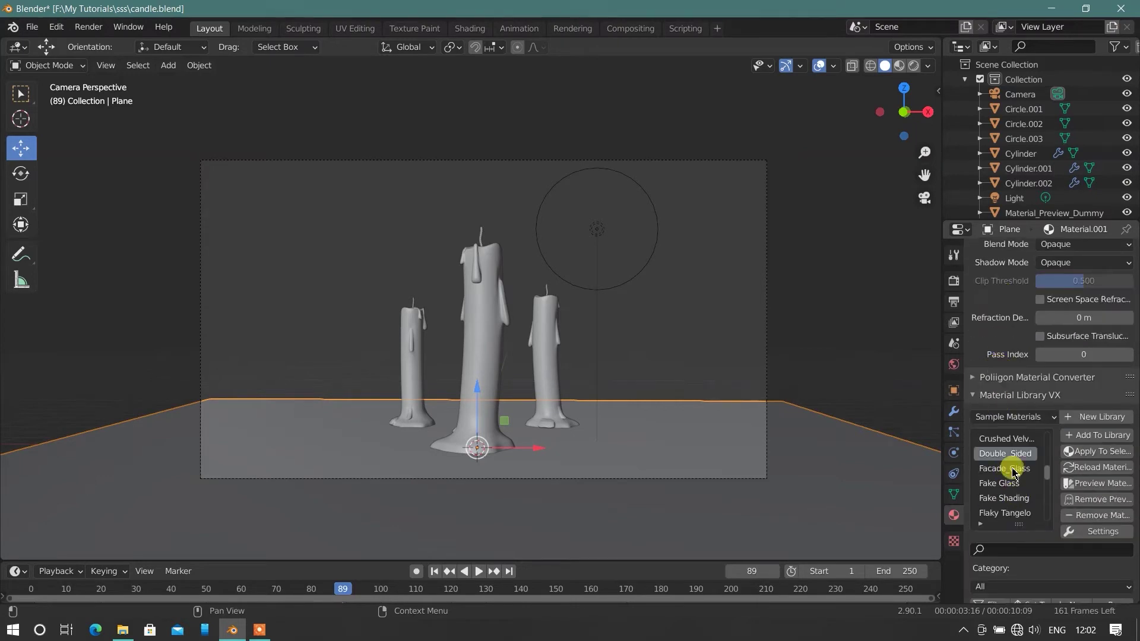
{"action": "left_click", "coordinate": [1069, 453]}
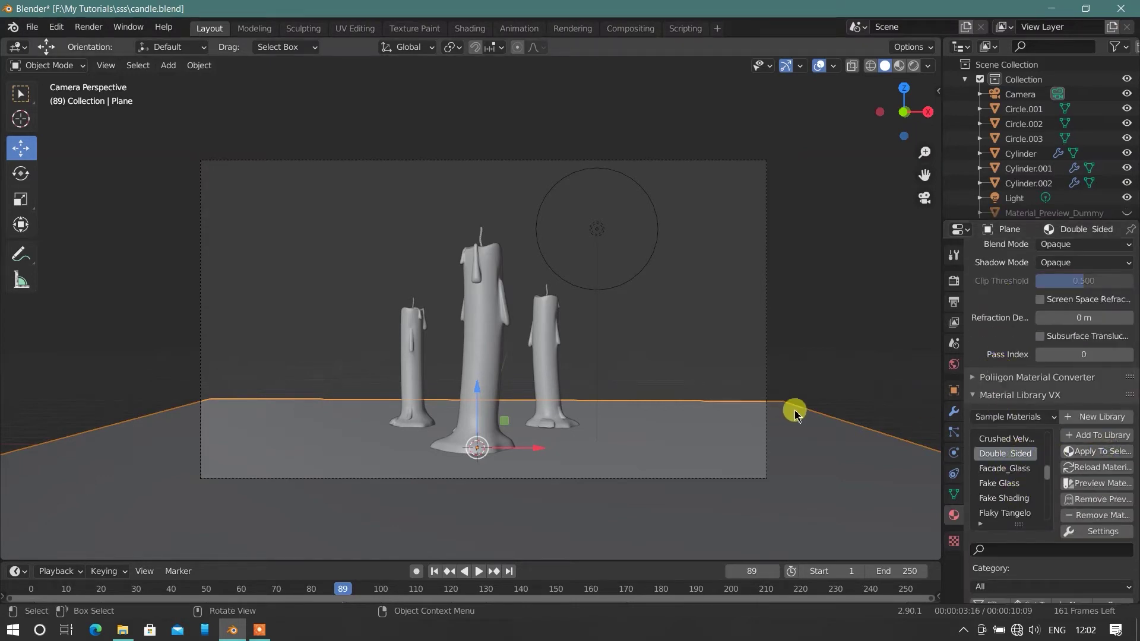
Switch to rendered shading, confirm world strength 0, and hide the overlays.
{"action": "key", "text": "z"}
{"action": "left_click", "coordinate": [676, 198]}
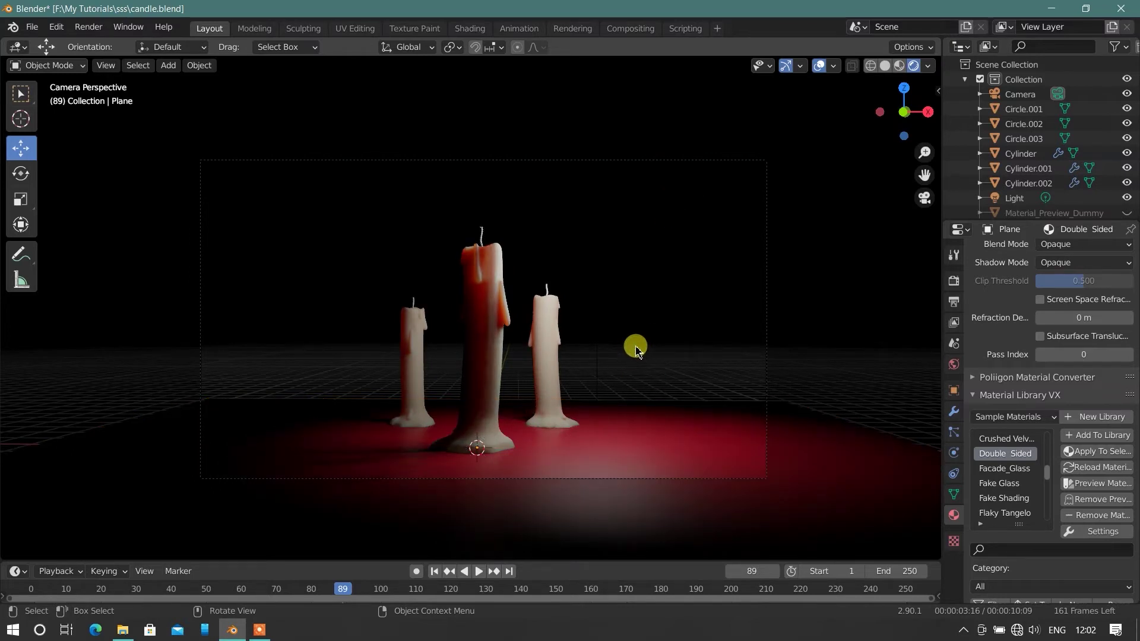
{"action": "left_click", "coordinate": [954, 363]}
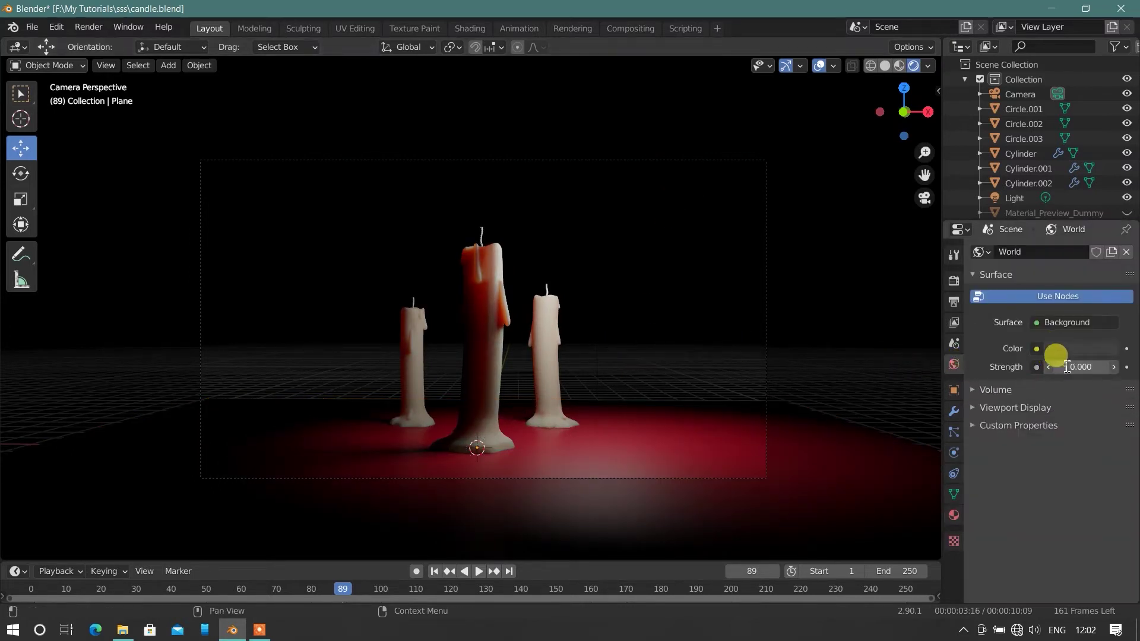
{"action": "key", "text": "Return"}
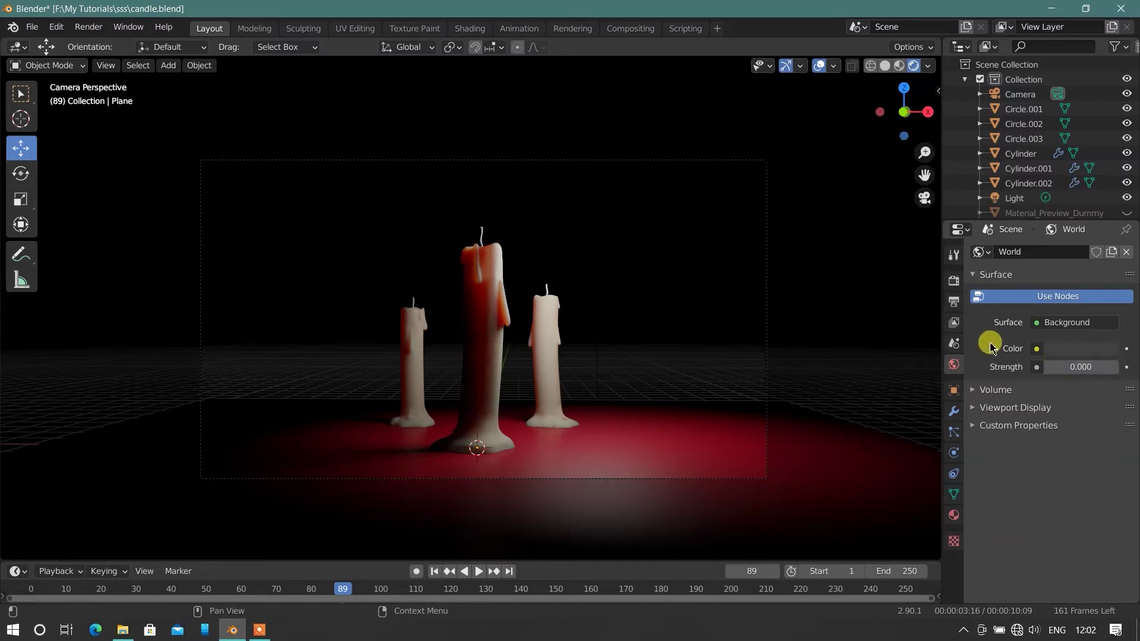
{"action": "left_click", "coordinate": [820, 67]}
Show the viewport overlays again and select the scene camera.
{"action": "scroll", "coordinate": [528, 411], "scroll_direction": "up", "scroll_amount": 2}
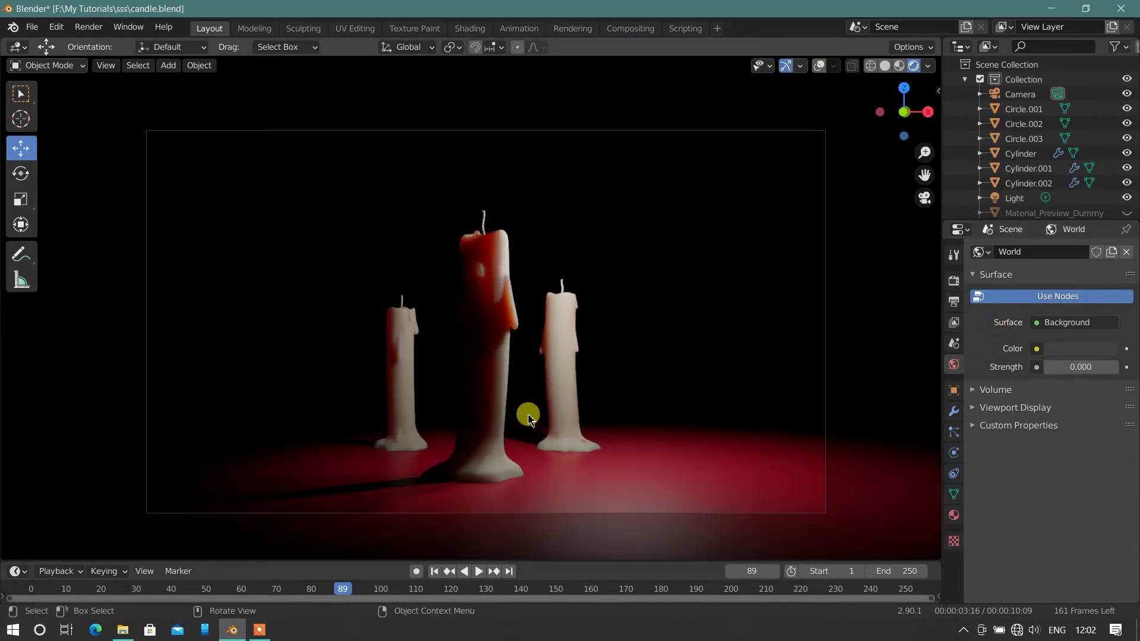
{"action": "scroll", "coordinate": [529, 412], "scroll_direction": "up", "scroll_amount": 1}
{"action": "scroll", "coordinate": [529, 412], "scroll_direction": "down", "scroll_amount": 1}
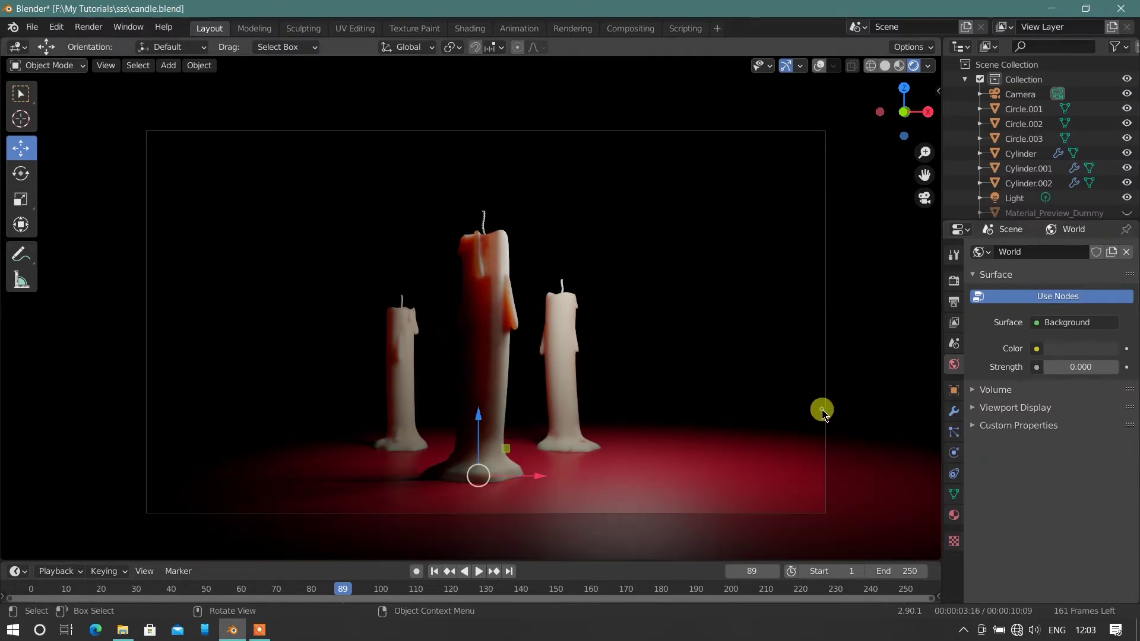
{"action": "left_click", "coordinate": [820, 66]}
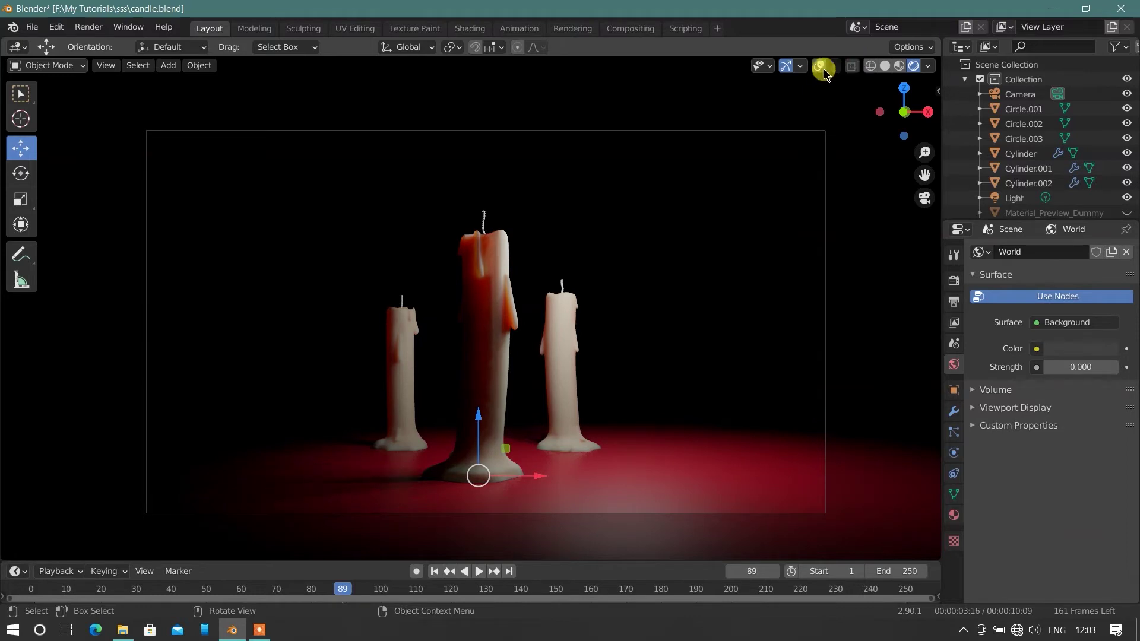
{"action": "left_click", "coordinate": [822, 68]}
{"action": "left_click", "coordinate": [819, 132]}
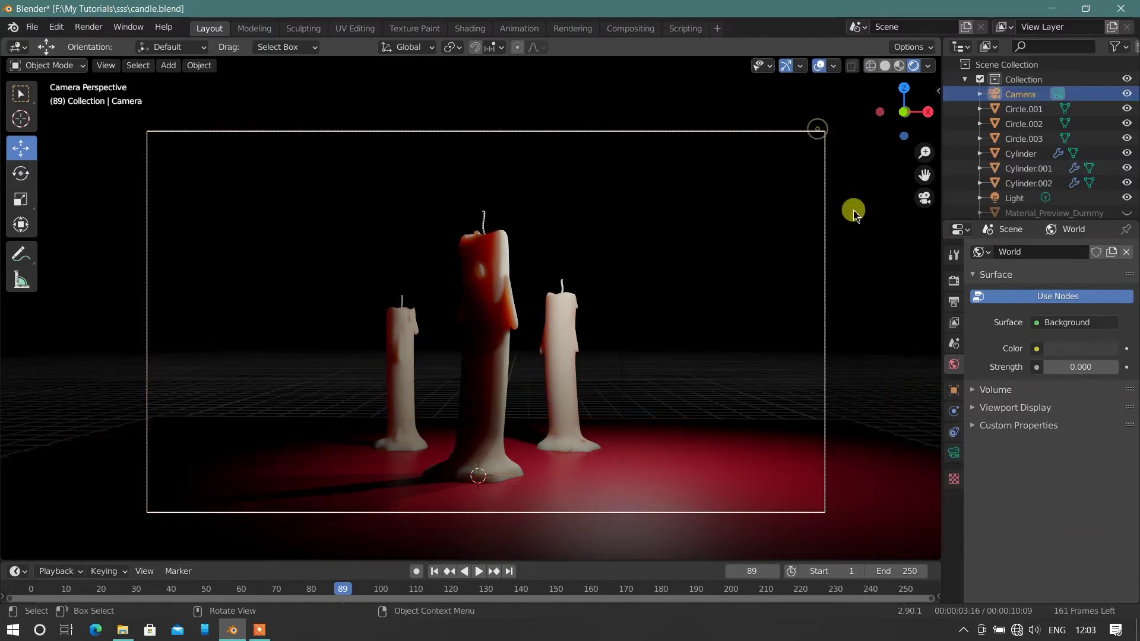
Turn on camera Depth of Field with the tall central Cylinder as focus object.
{"action": "left_click", "coordinate": [954, 453]}
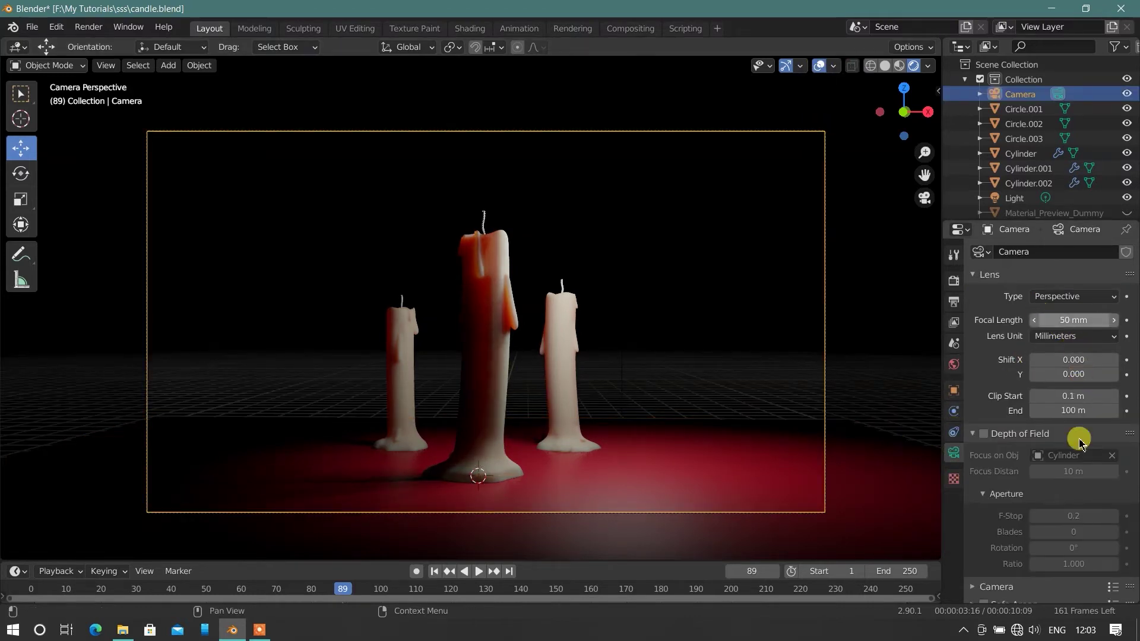
{"action": "scroll", "coordinate": [1049, 498], "scroll_direction": "down", "scroll_amount": 3}
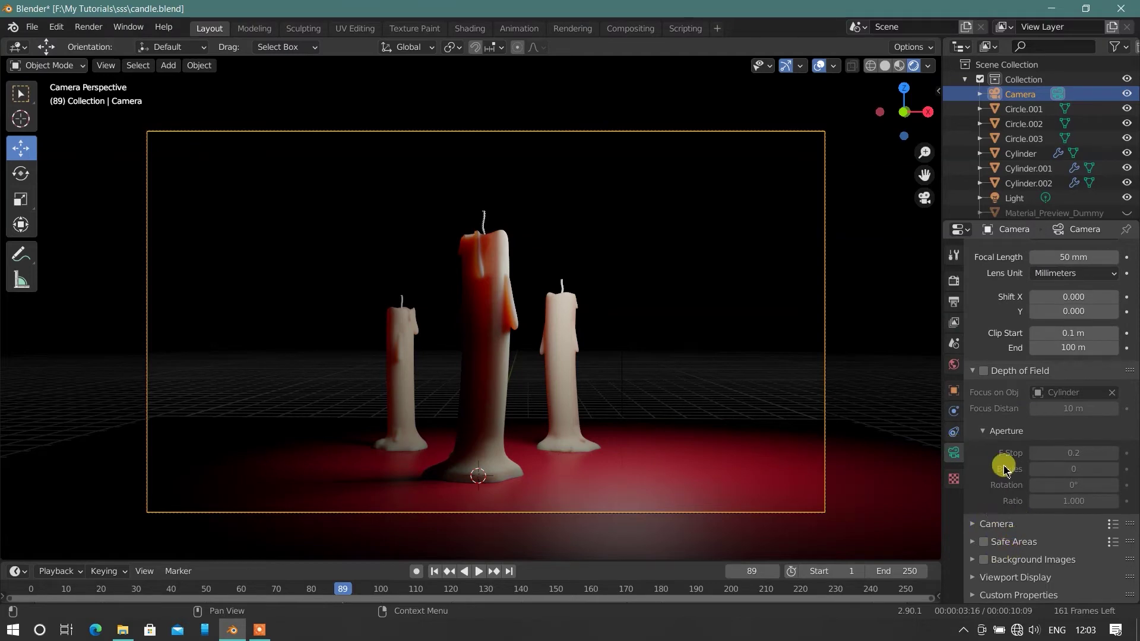
{"action": "scroll", "coordinate": [1004, 469], "scroll_direction": "up", "scroll_amount": 3}
{"action": "left_click", "coordinate": [984, 434]}
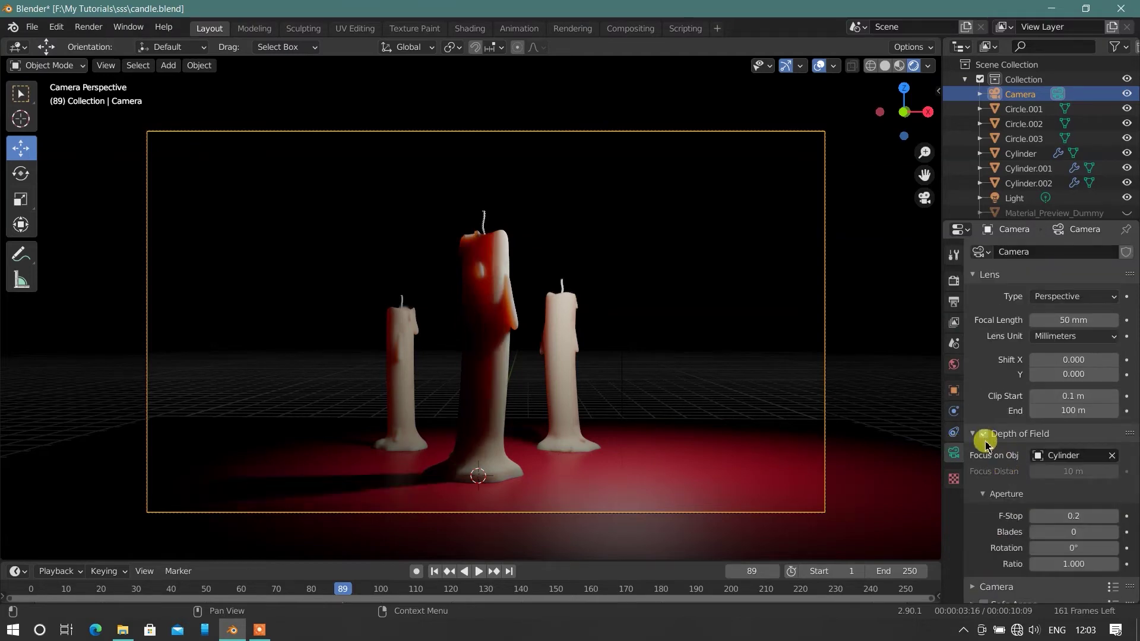
{"action": "left_click", "coordinate": [1113, 456]}
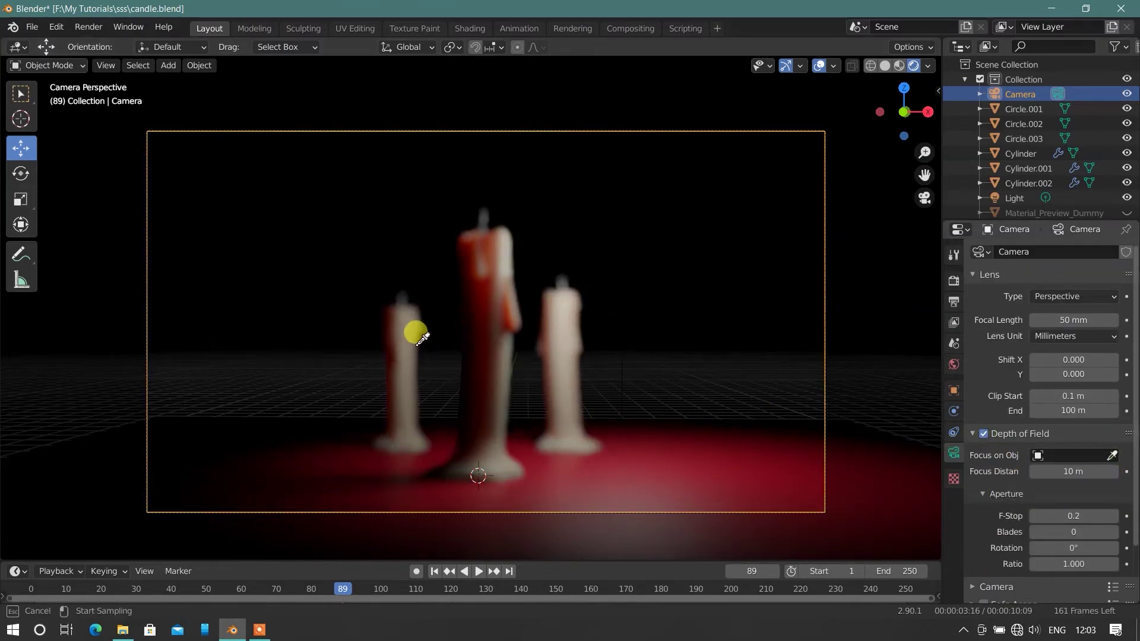
{"action": "left_click", "coordinate": [484, 248]}
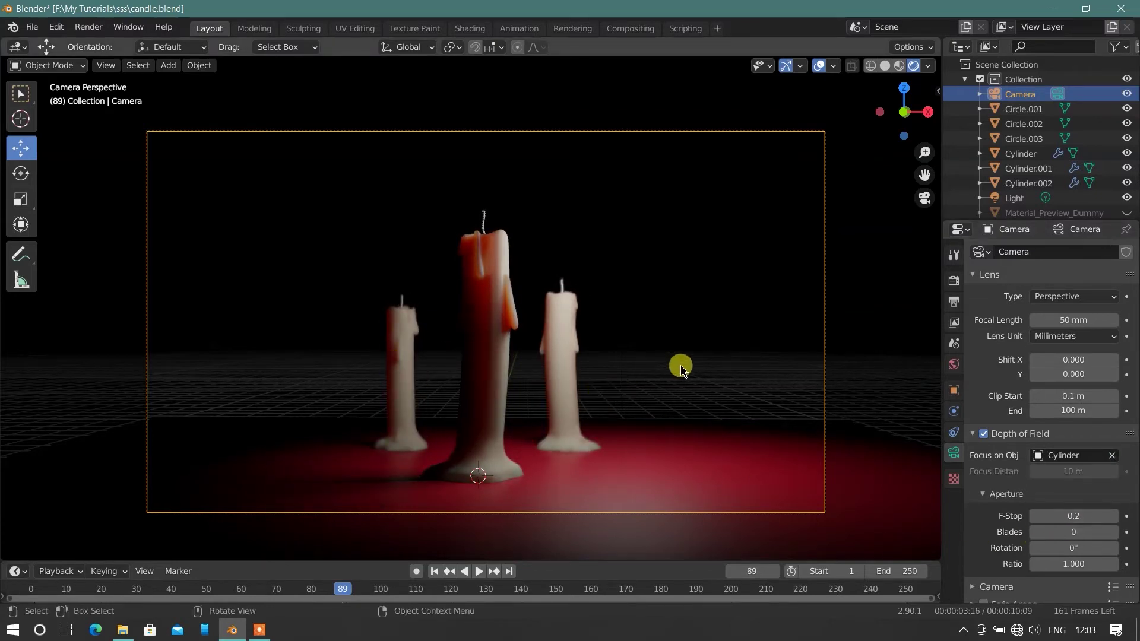
Hide overlays, view the focused result through the camera, then deselect the camera.
{"action": "left_click", "coordinate": [819, 67]}
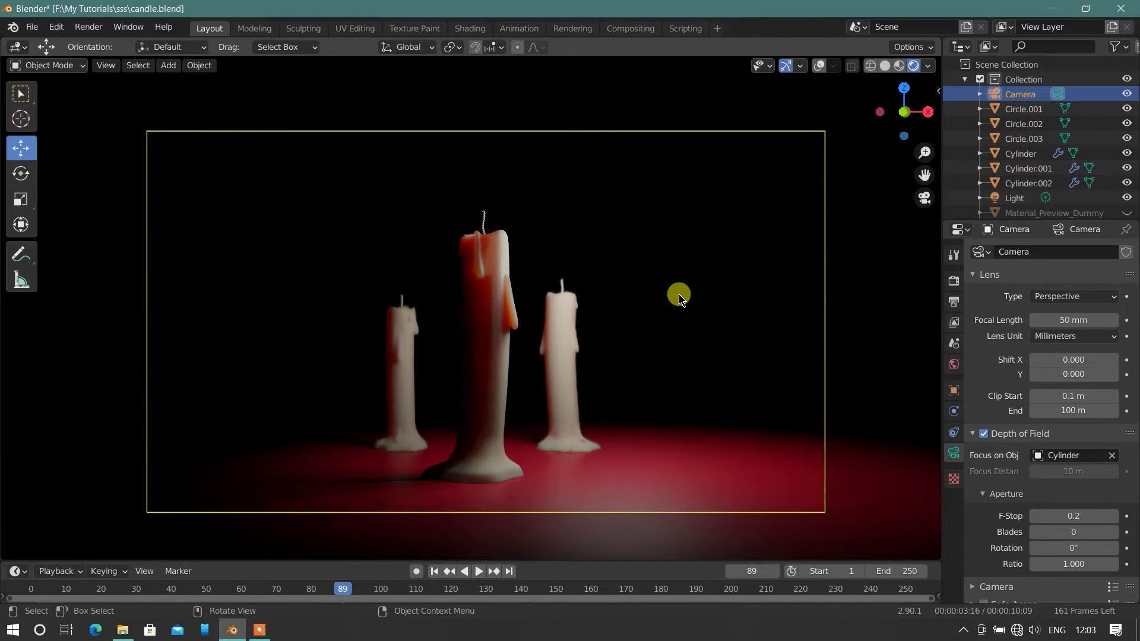
{"action": "key", "text": "KP_0"}
{"action": "key", "text": "KP_0"}
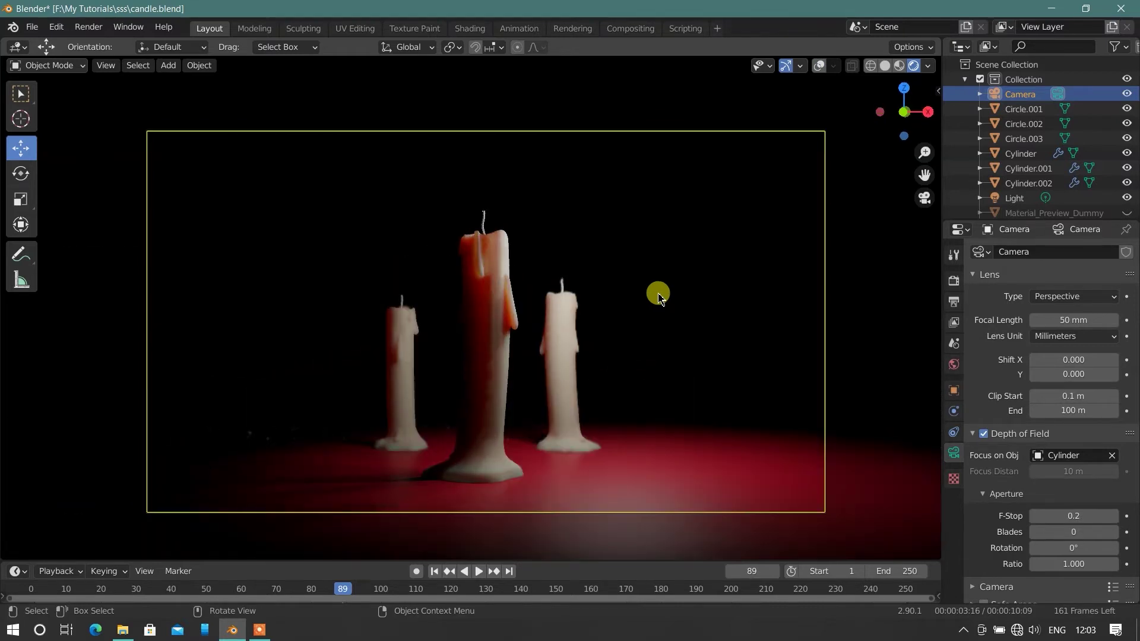
{"action": "scroll", "coordinate": [432, 364], "scroll_direction": "up", "scroll_amount": 2}
{"action": "scroll", "coordinate": [476, 344], "scroll_direction": "up", "scroll_amount": 2}
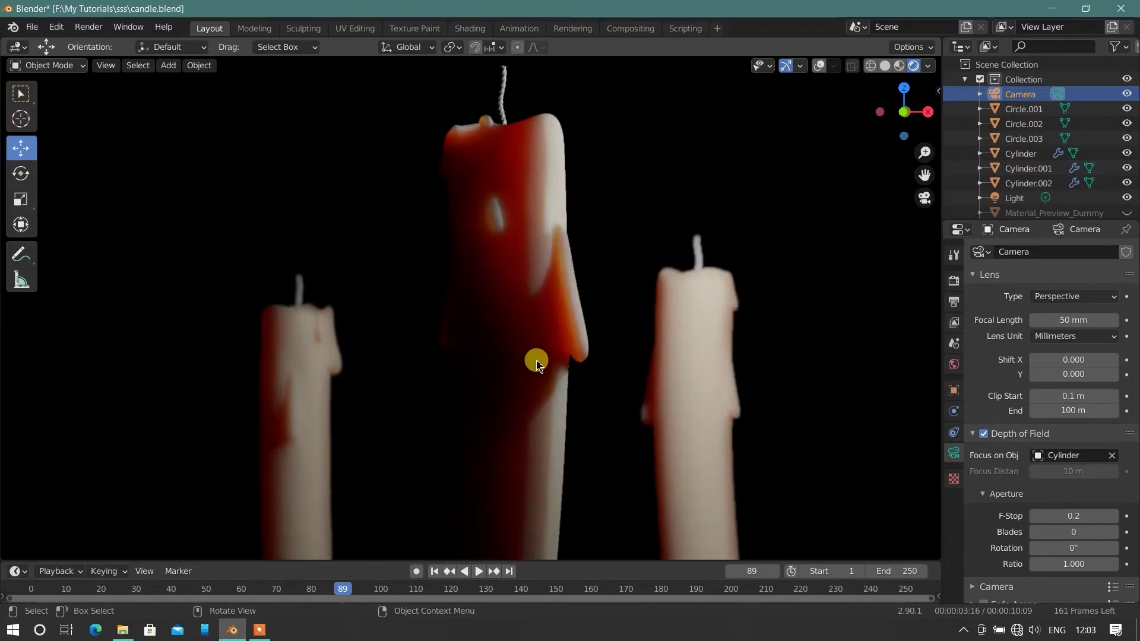
{"action": "scroll", "coordinate": [535, 359], "scroll_direction": "up", "scroll_amount": 2}
{"action": "scroll", "coordinate": [537, 178], "scroll_direction": "up", "scroll_amount": 1}
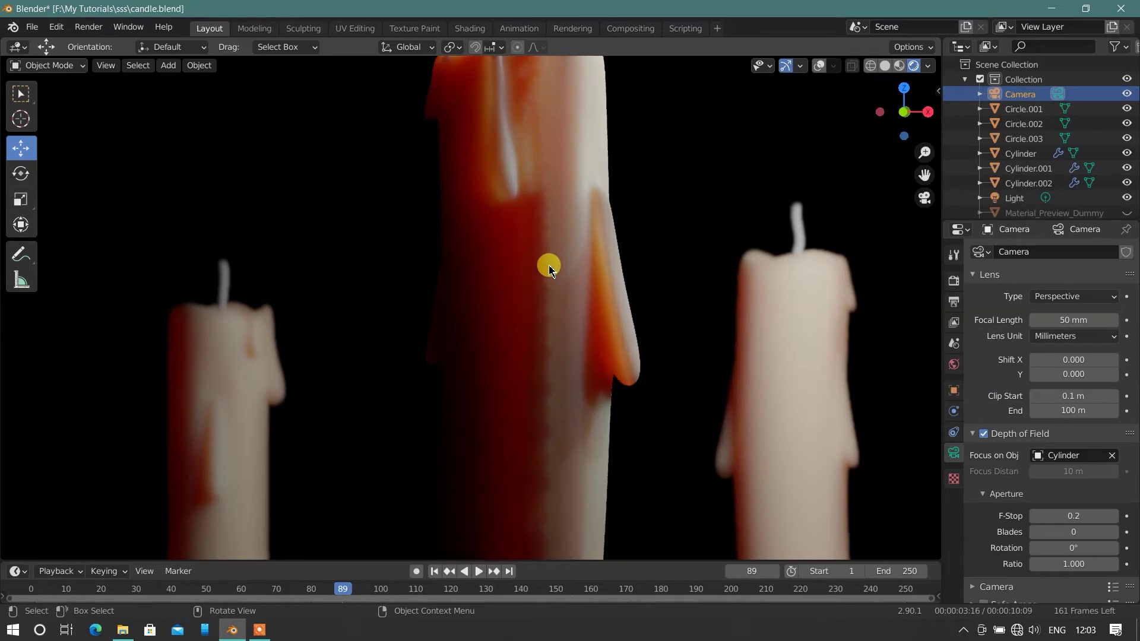
{"action": "key", "text": "Home"}
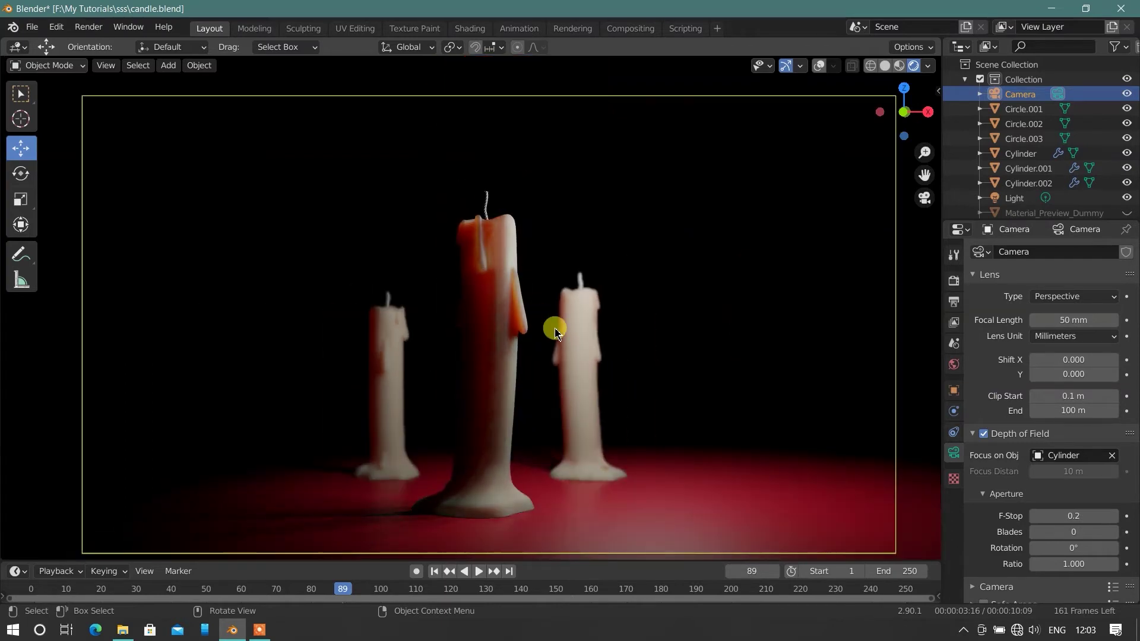
{"action": "scroll", "coordinate": [555, 330], "scroll_direction": "down", "scroll_amount": 1}
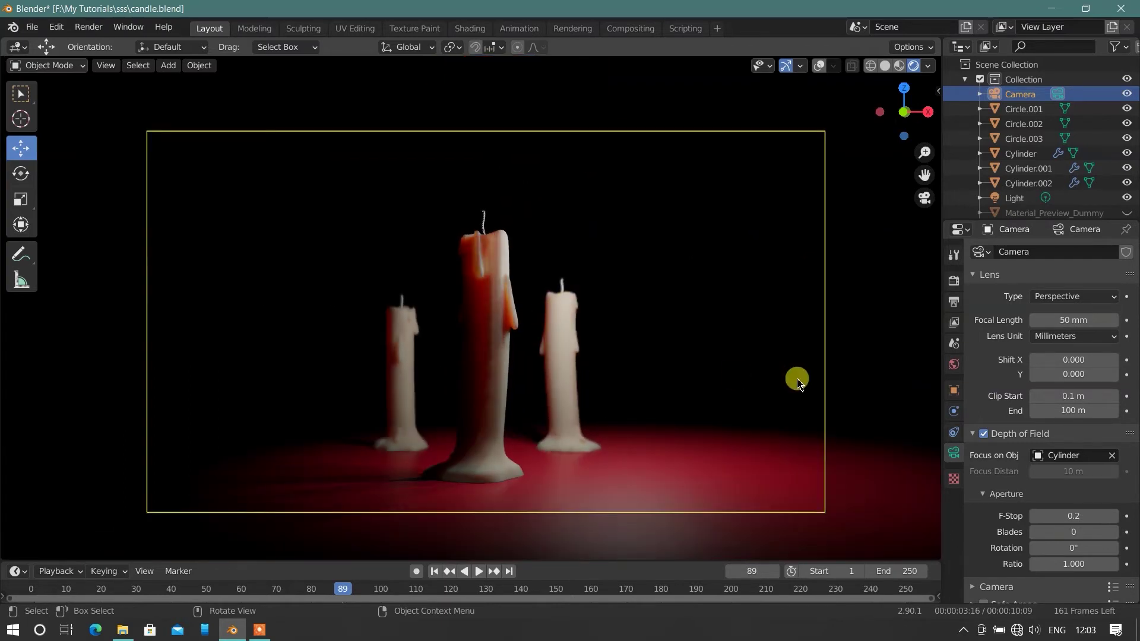
{"action": "left_click", "coordinate": [783, 337]}
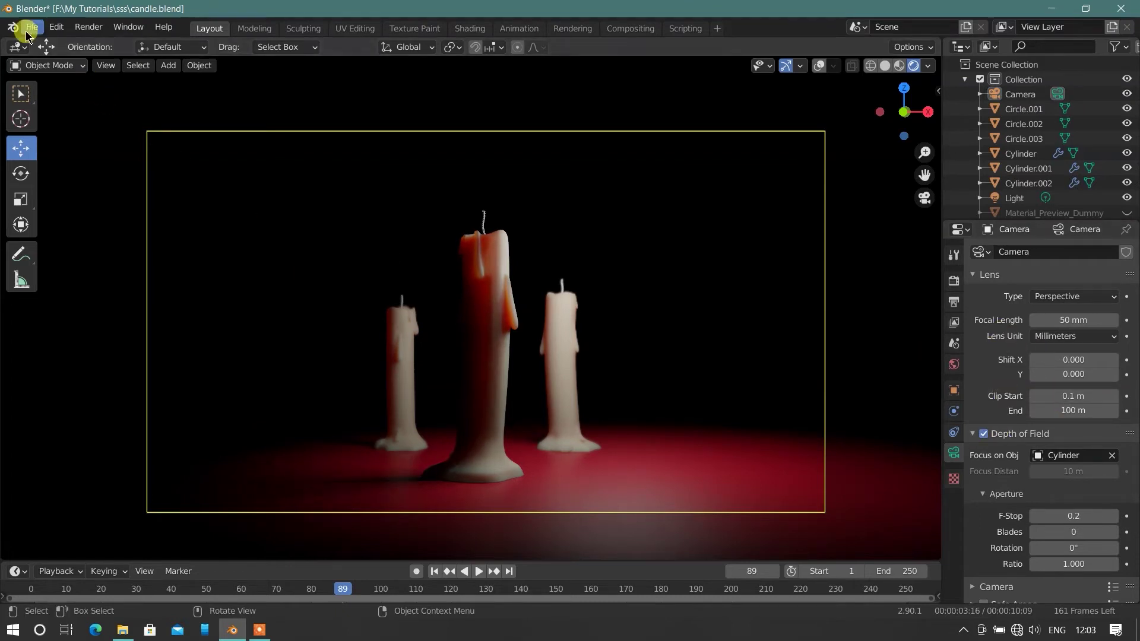
Set the Eevee shadow Cube Size and Cascade Size to 2048 px.
{"action": "left_click", "coordinate": [954, 280]}
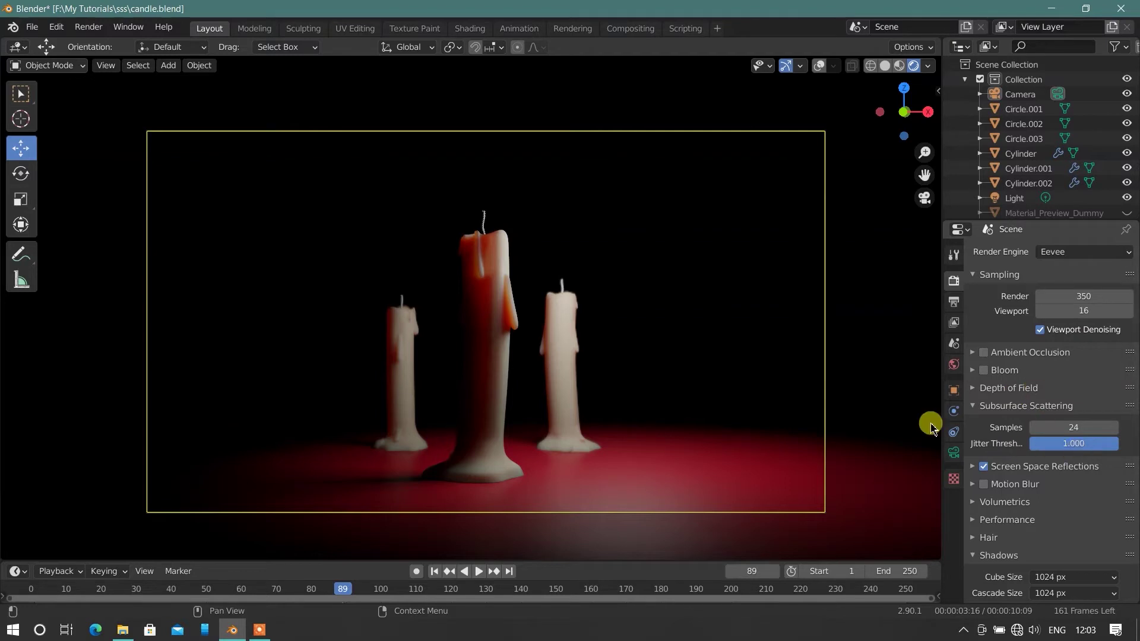
{"action": "scroll", "coordinate": [1063, 553], "scroll_direction": "down", "scroll_amount": 2}
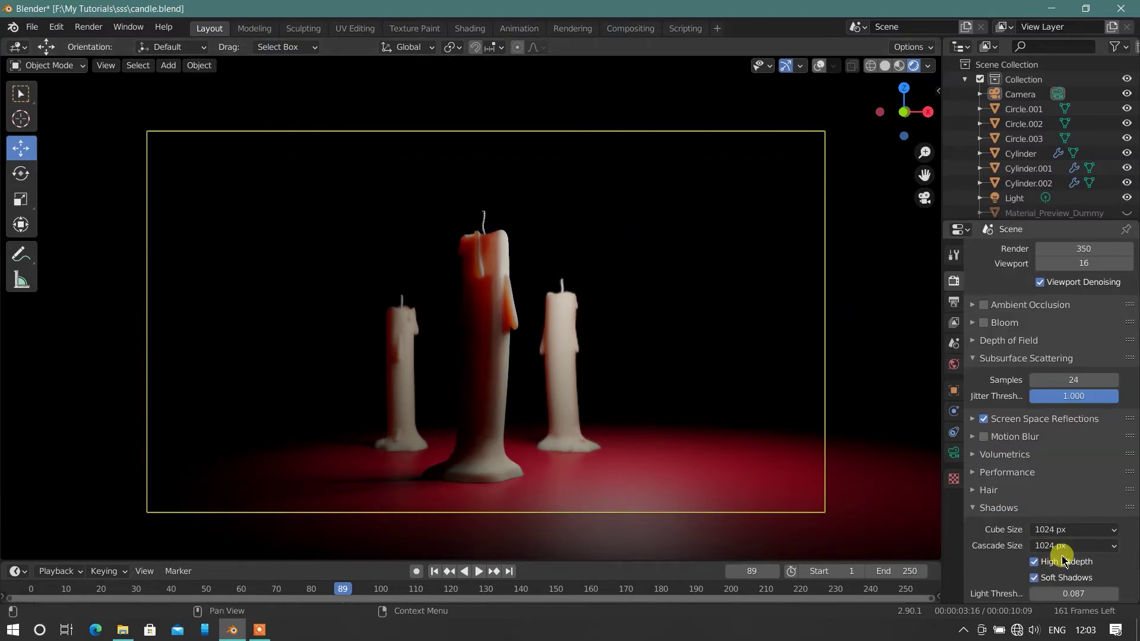
{"action": "scroll", "coordinate": [1063, 561], "scroll_direction": "down", "scroll_amount": 2}
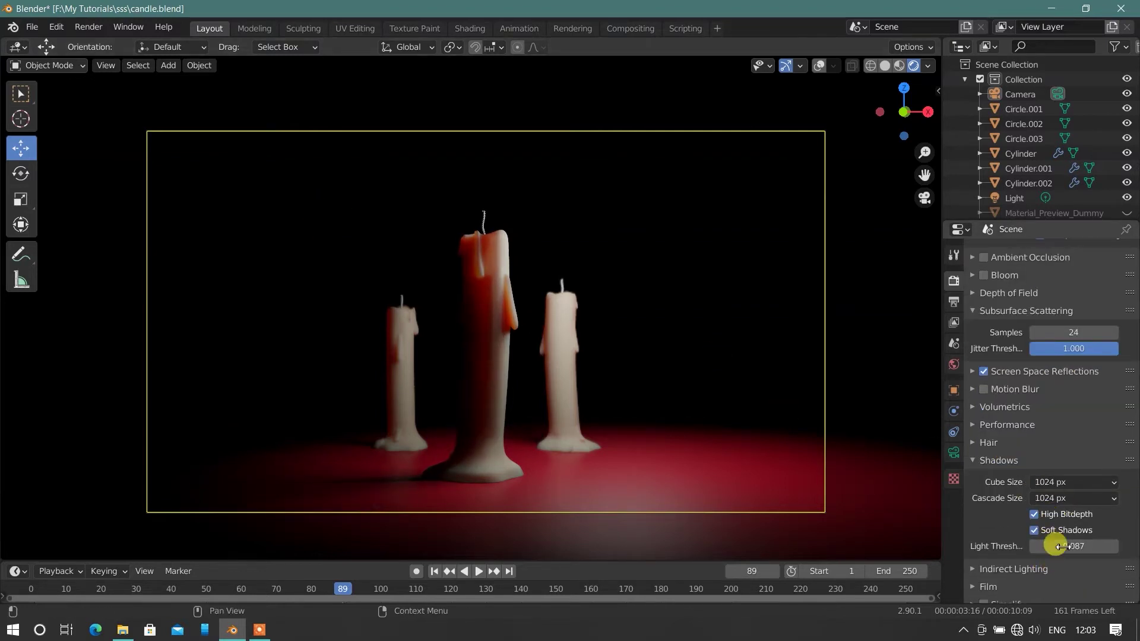
{"action": "left_click", "coordinate": [1056, 490]}
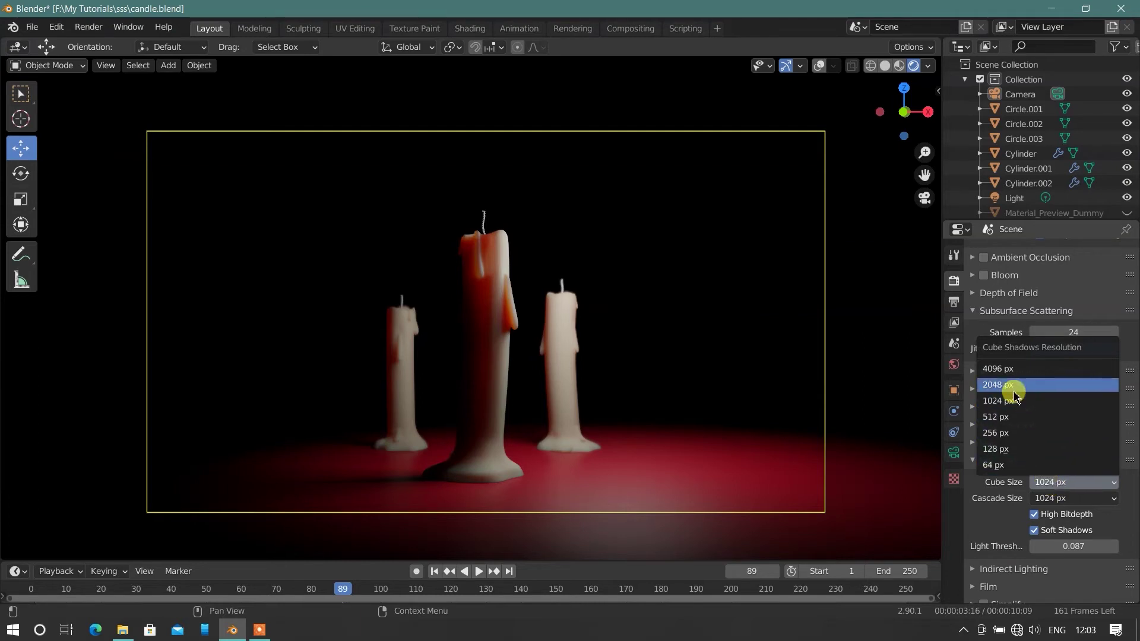
{"action": "left_click", "coordinate": [1016, 385]}
{"action": "left_click", "coordinate": [1065, 499]}
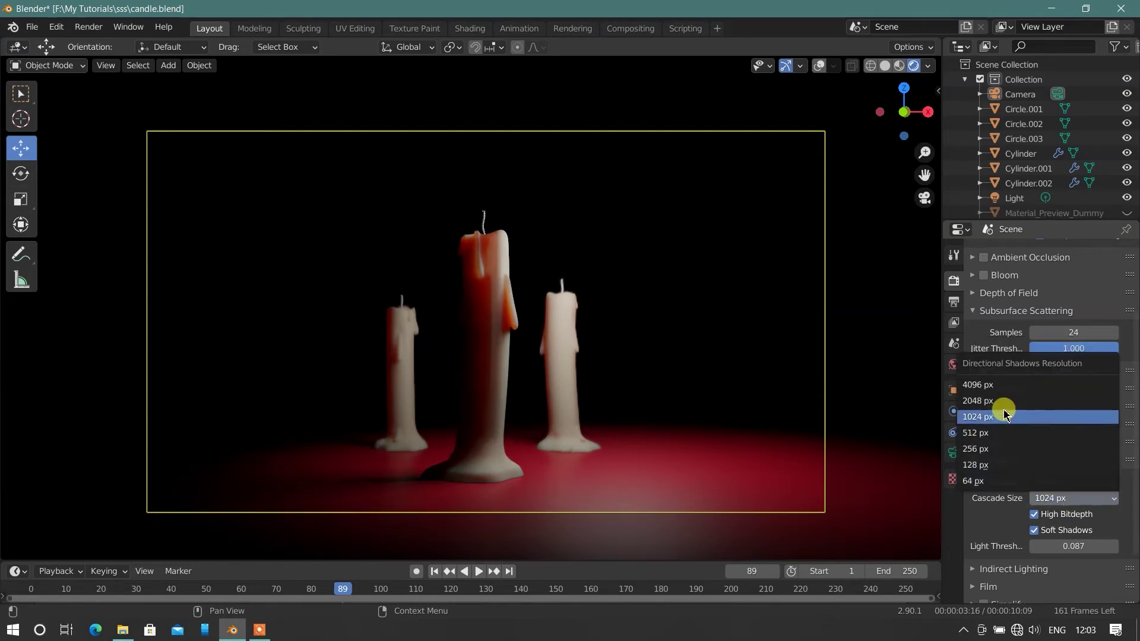
{"action": "left_click", "coordinate": [1001, 399]}
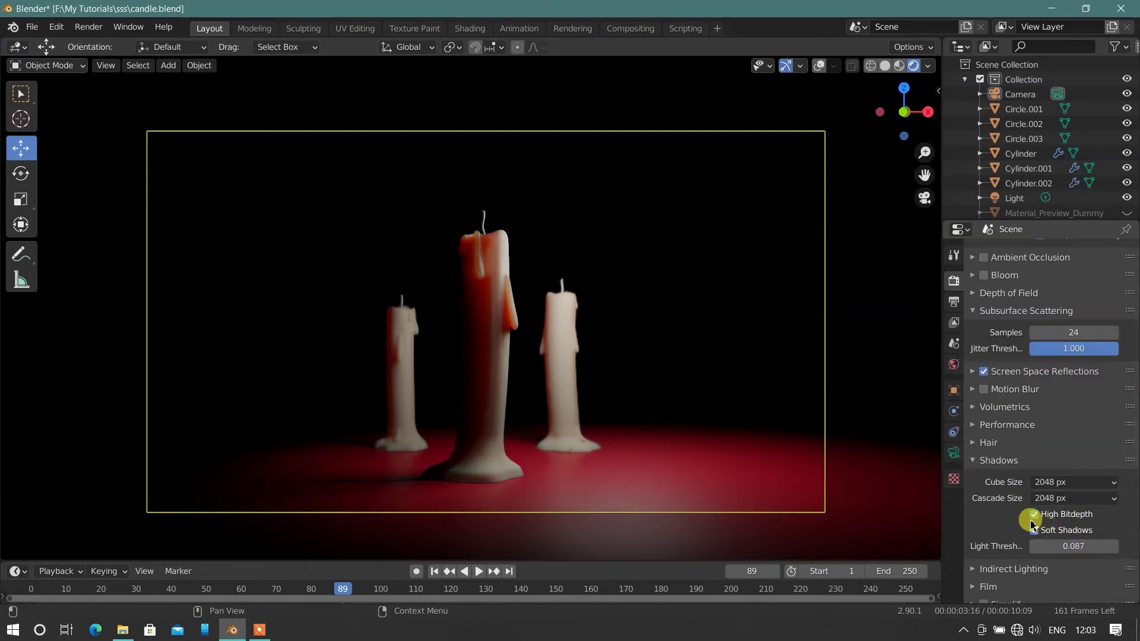
Try a shadow Light Threshold of 0.044, then restore it to 0.087.
{"action": "scroll", "coordinate": [1040, 556], "scroll_direction": "down", "scroll_amount": 2}
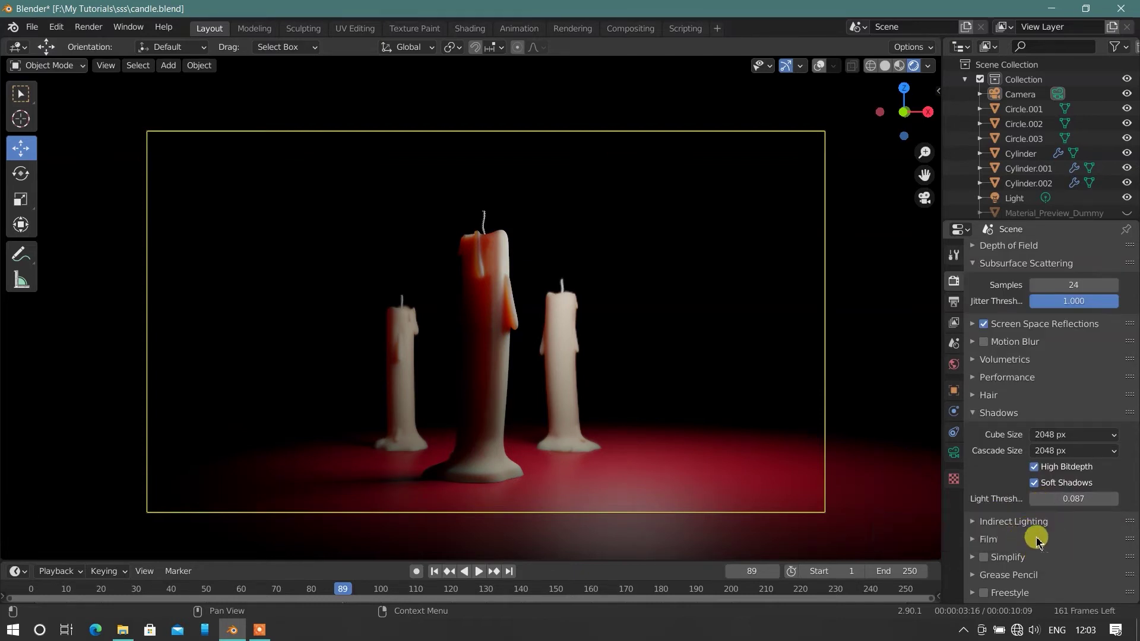
{"action": "left_click_drag", "start_coordinate": [1074, 499], "coordinate": [1057, 499]}
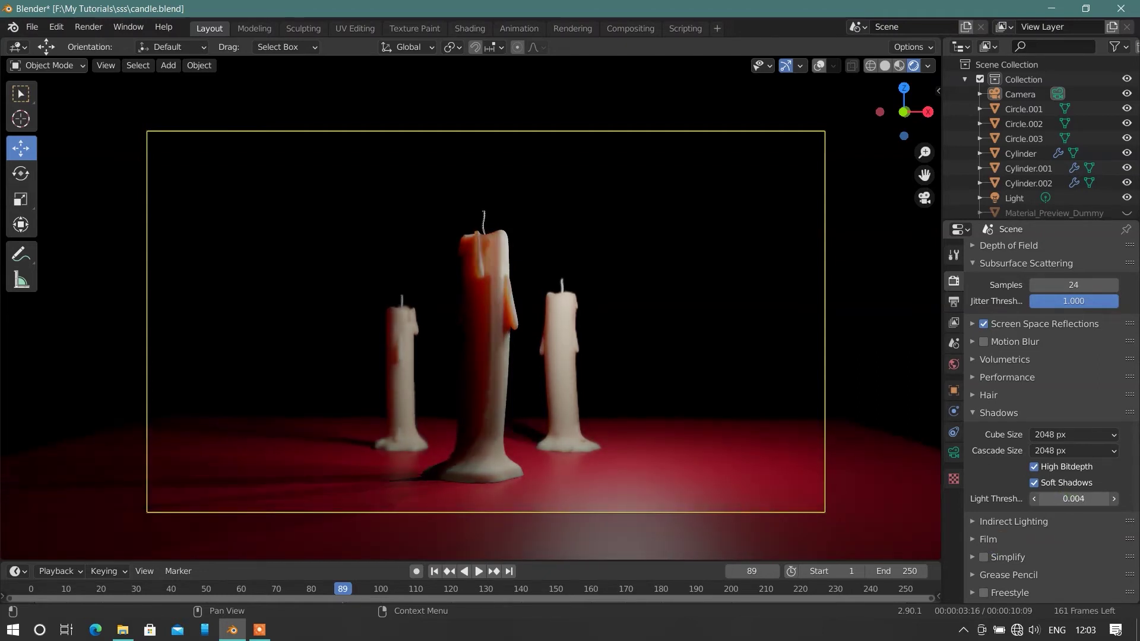
{"action": "left_click_drag", "start_coordinate": [1063, 499], "coordinate": [1078, 503]}
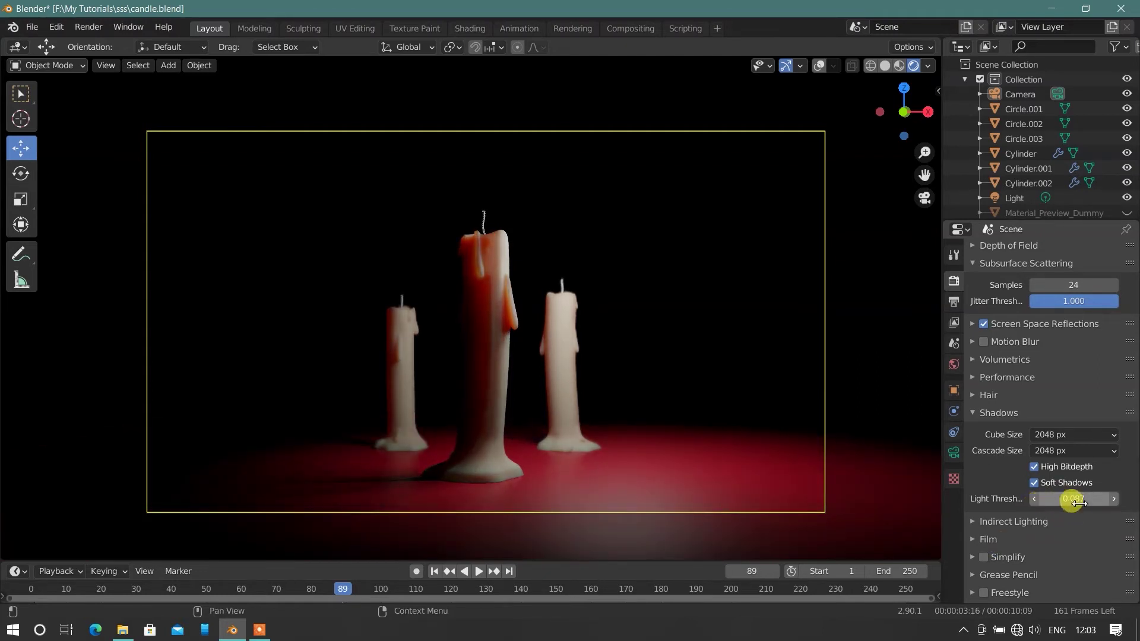
{"action": "scroll", "coordinate": [651, 339], "scroll_direction": "up", "scroll_amount": 1}
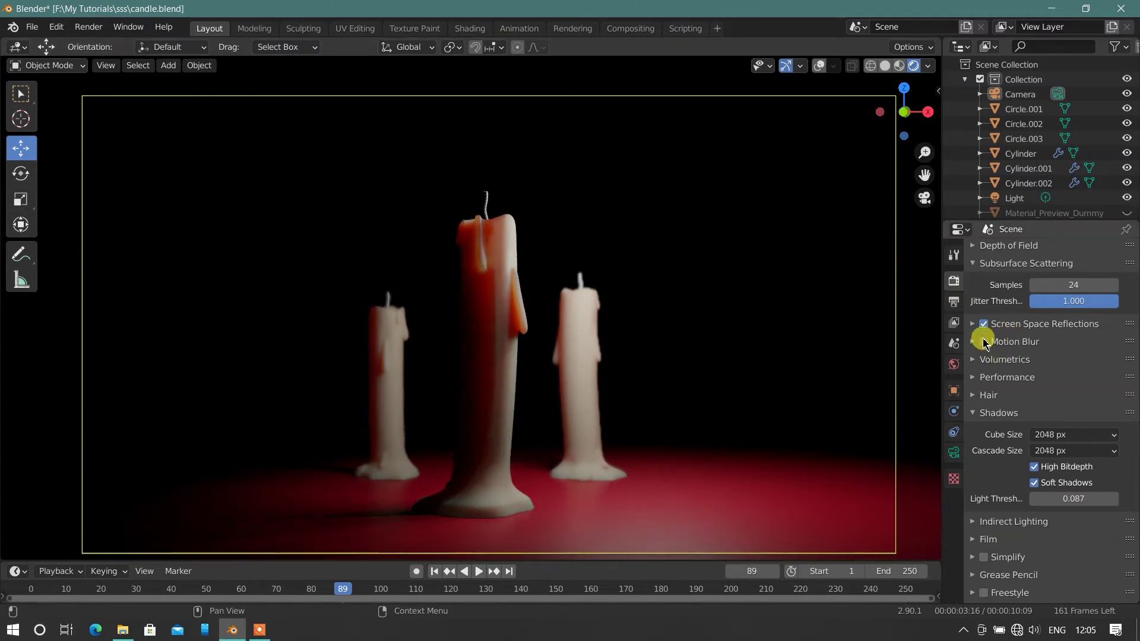
Tick Bloom in the Eevee render settings.
{"action": "scroll", "coordinate": [977, 417], "scroll_direction": "up", "scroll_amount": 3}
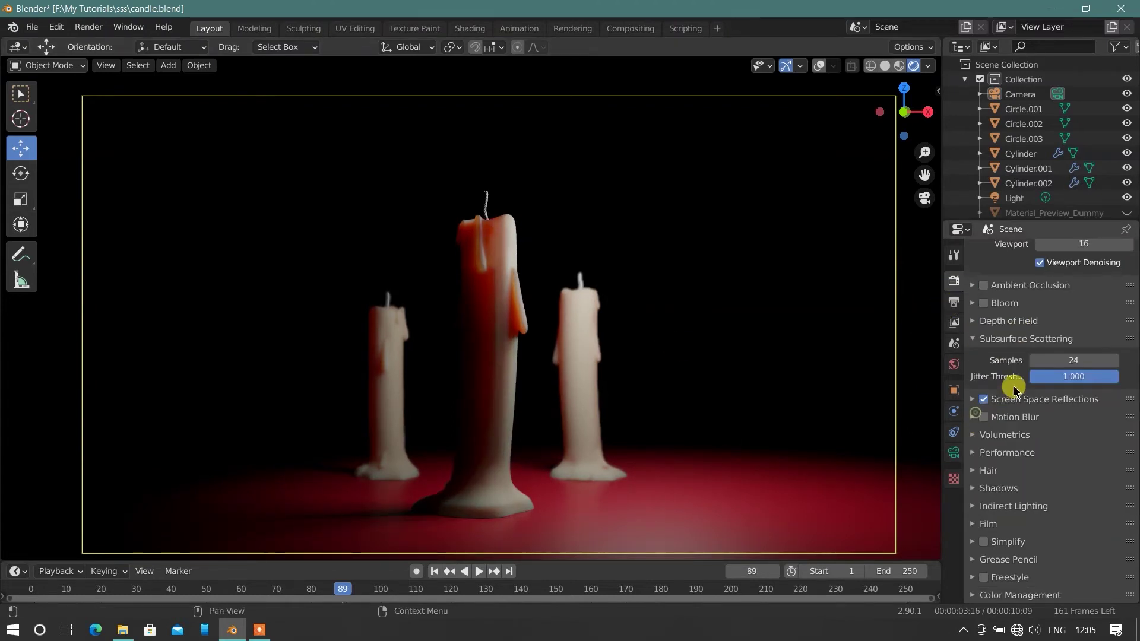
{"action": "scroll", "coordinate": [980, 404], "scroll_direction": "up", "scroll_amount": 3}
{"action": "left_click", "coordinate": [985, 372]}
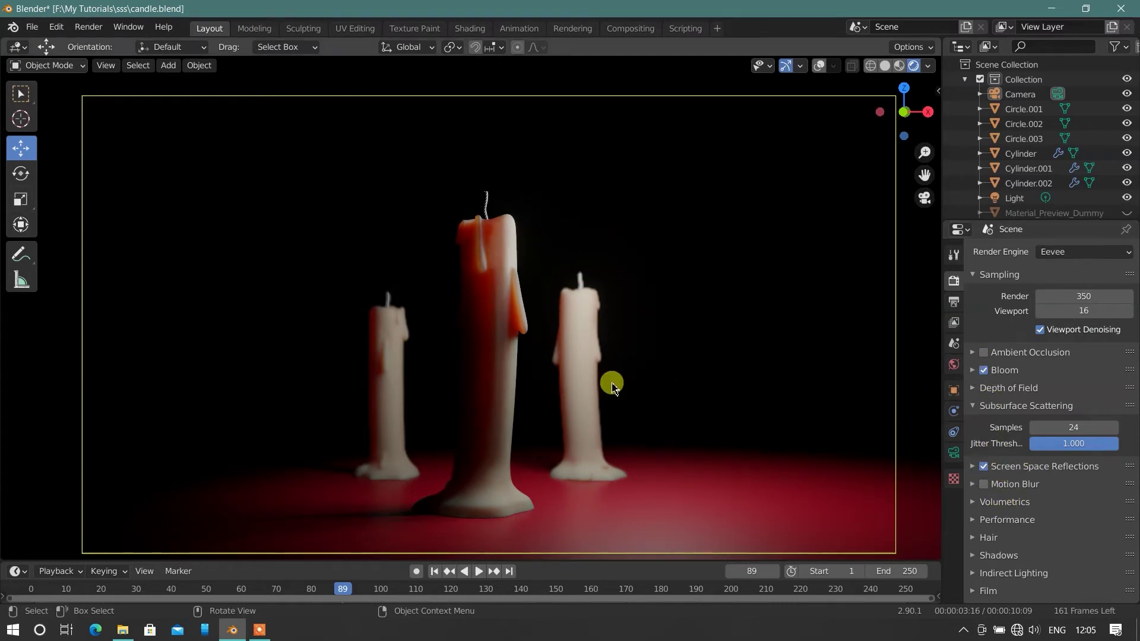
{"action": "scroll", "coordinate": [708, 309], "scroll_direction": "down", "scroll_amount": 1}
{"action": "scroll", "coordinate": [708, 309], "scroll_direction": "down", "scroll_amount": 1}
Cancel a render region, toggle Bloom off and back on, and peek at its settings.
{"action": "key", "text": "ctrl+b"}
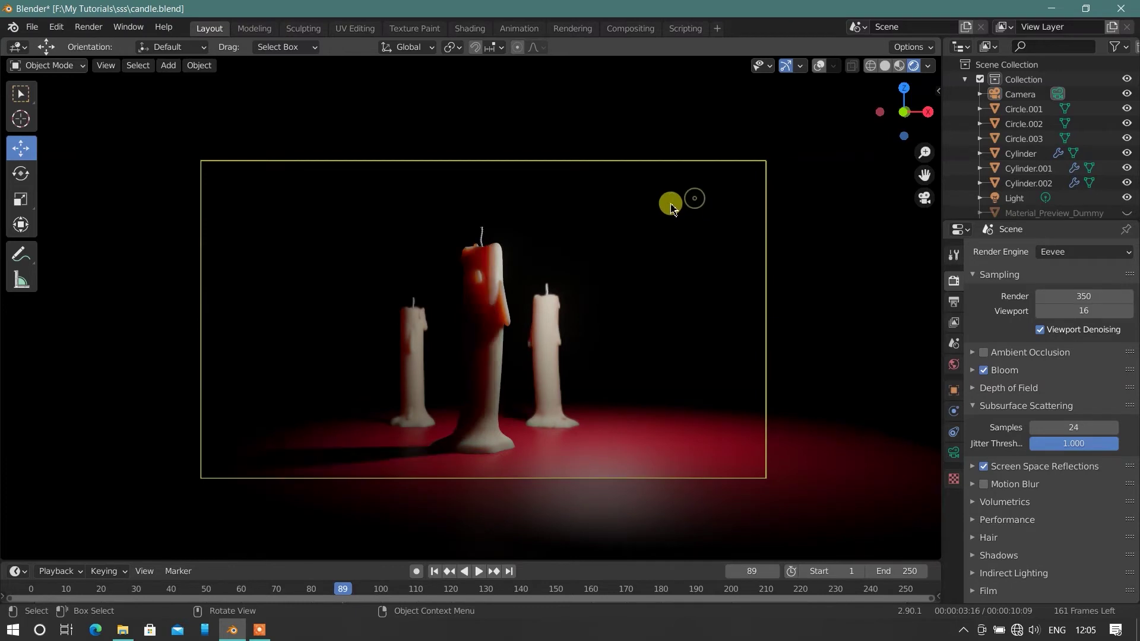
{"action": "left_click_drag", "start_coordinate": [623, 203], "coordinate": [715, 285]}
{"action": "key", "text": "Escape"}
{"action": "scroll", "coordinate": [505, 365], "scroll_direction": "up", "scroll_amount": 2}
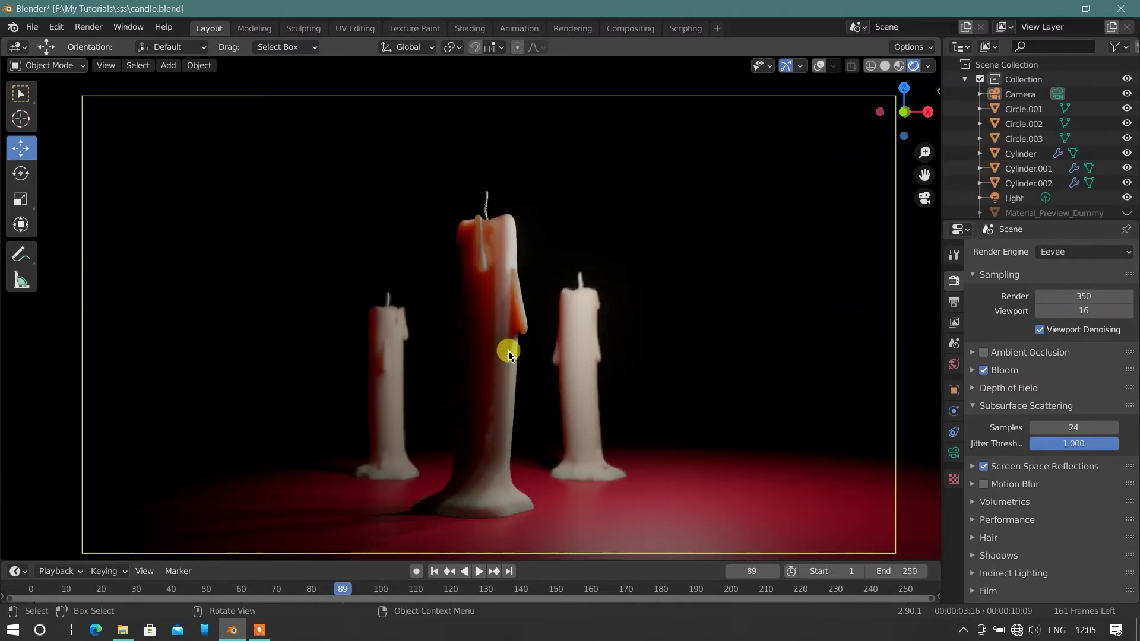
{"action": "left_click", "coordinate": [986, 373]}
{"action": "left_click", "coordinate": [983, 371]}
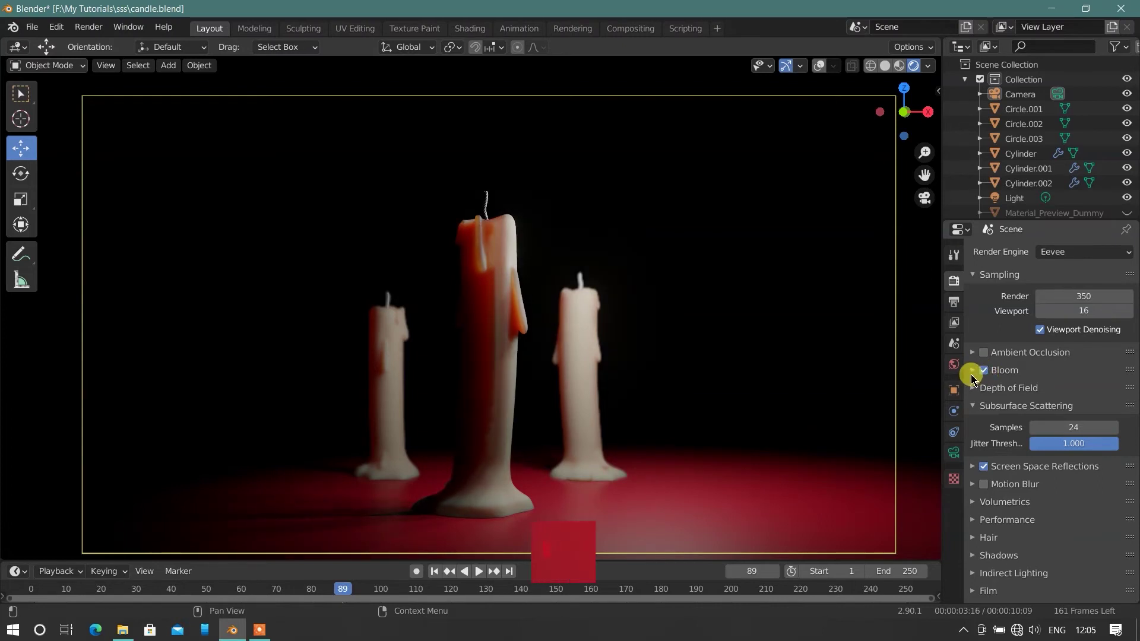
{"action": "left_click", "coordinate": [974, 371]}
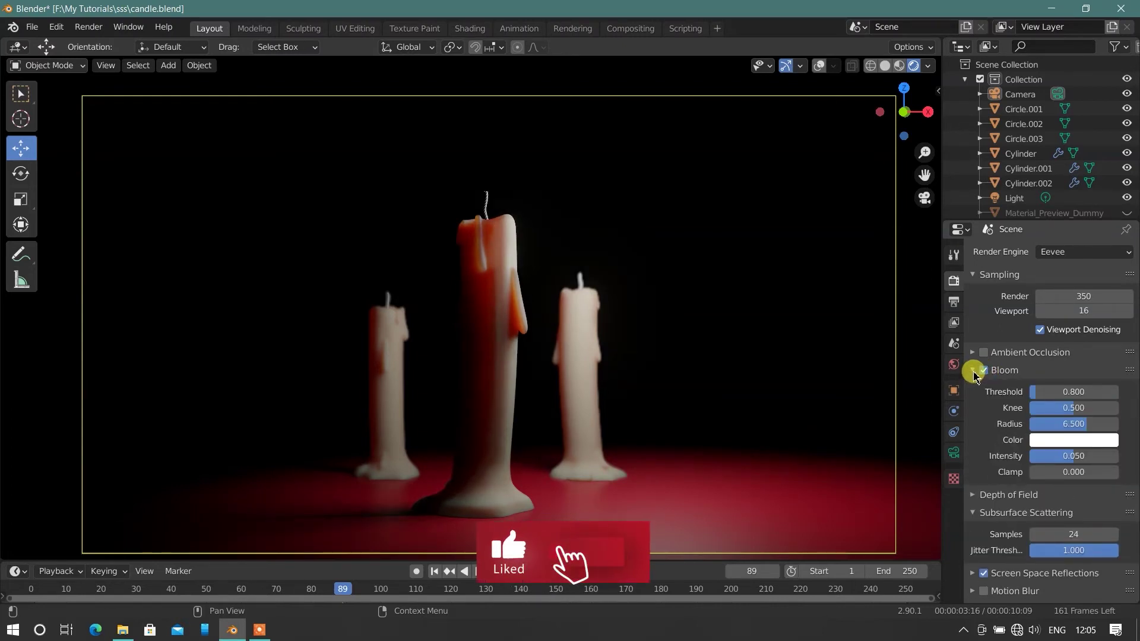
{"action": "left_click", "coordinate": [973, 372]}
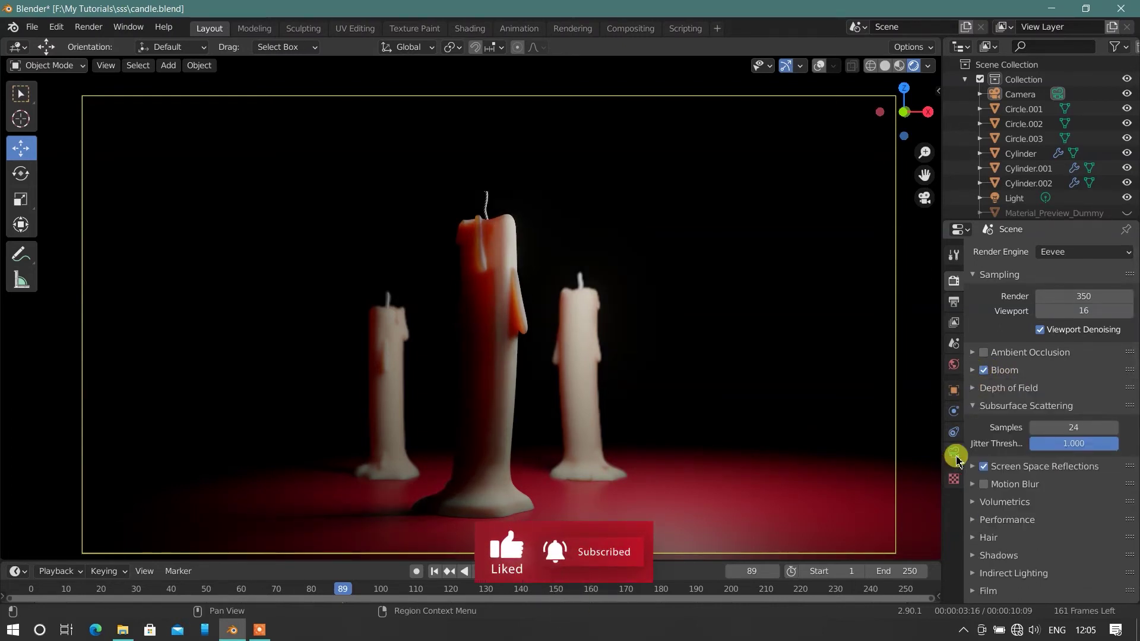
Select the point light, try 500 W power, then undo back to 1000 W.
{"action": "left_click", "coordinate": [821, 66]}
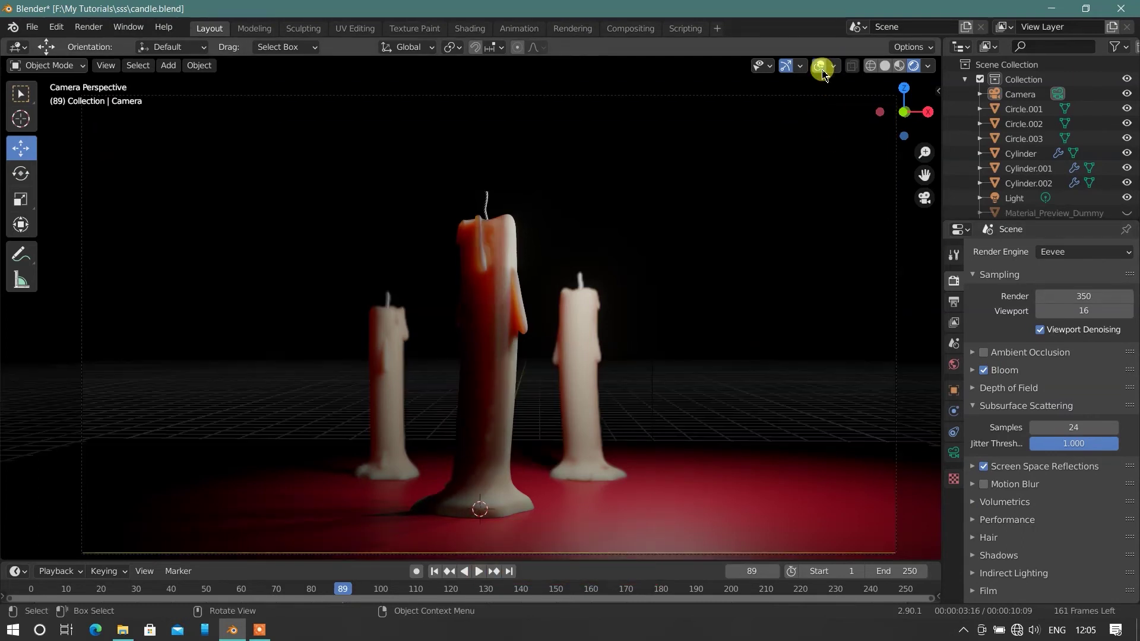
{"action": "left_click", "coordinate": [820, 66]}
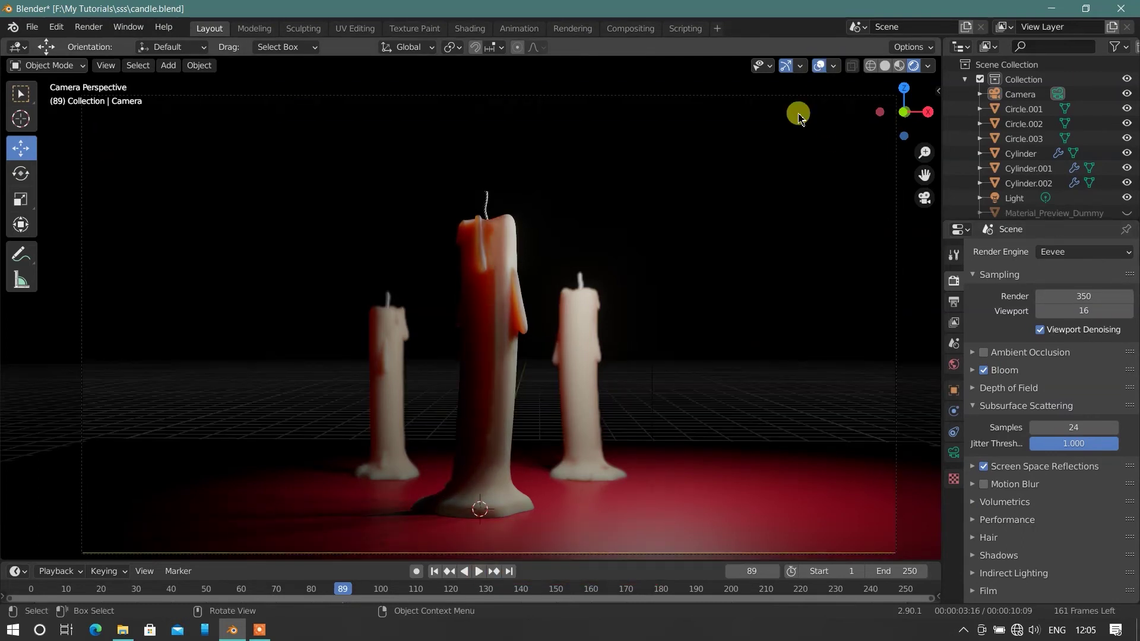
{"action": "left_click", "coordinate": [653, 302]}
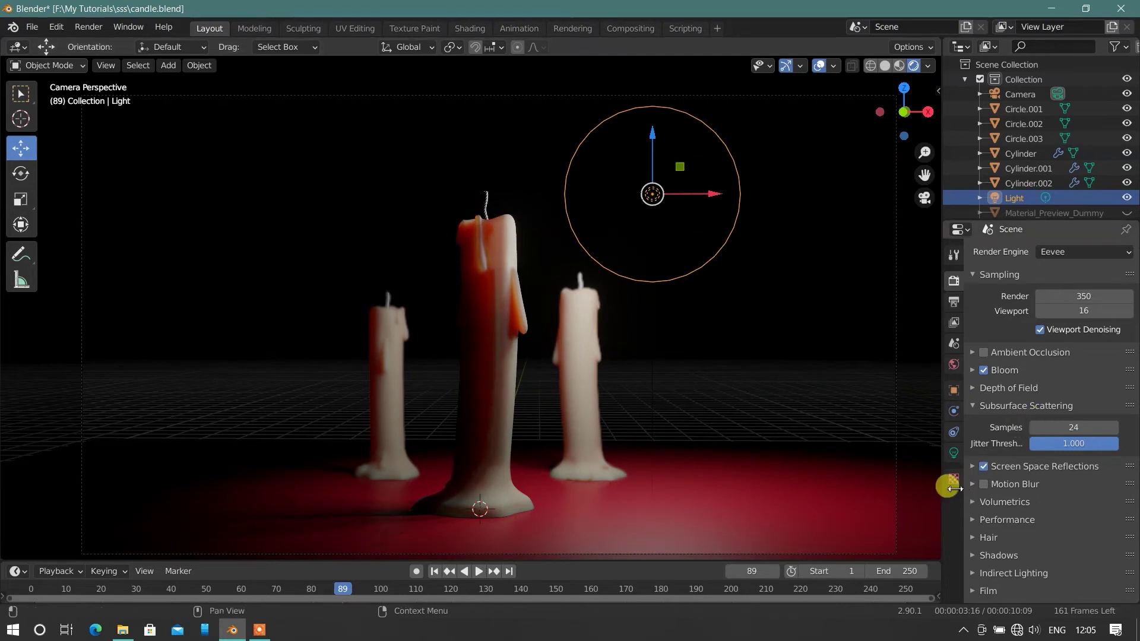
{"action": "left_click", "coordinate": [954, 455]}
{"action": "type", "text": "500"}
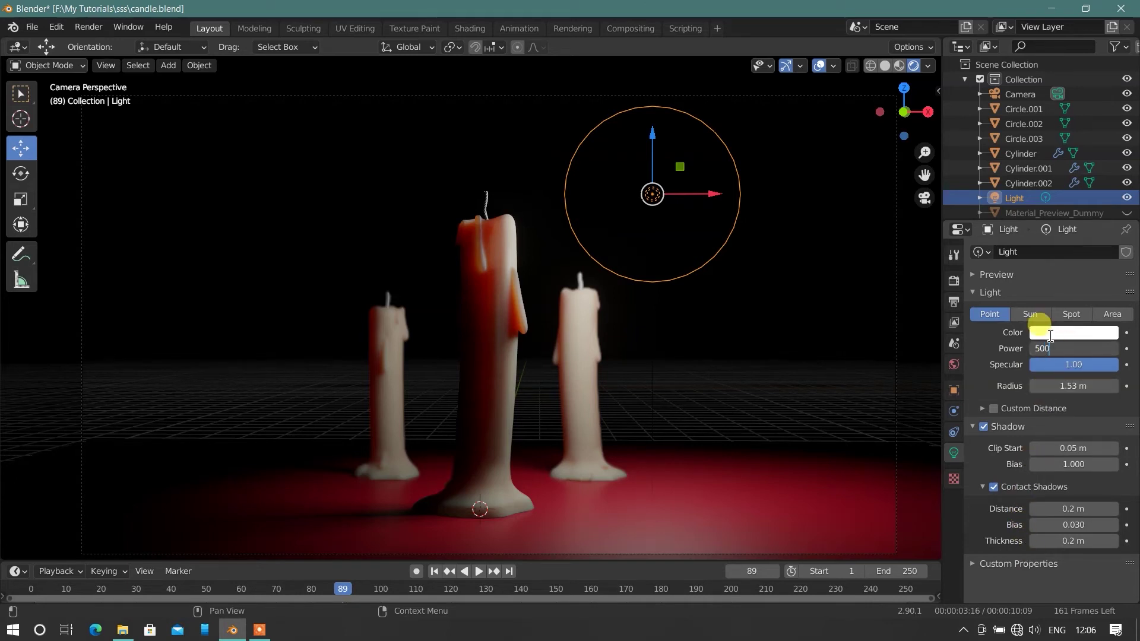
{"action": "key", "text": "Return"}
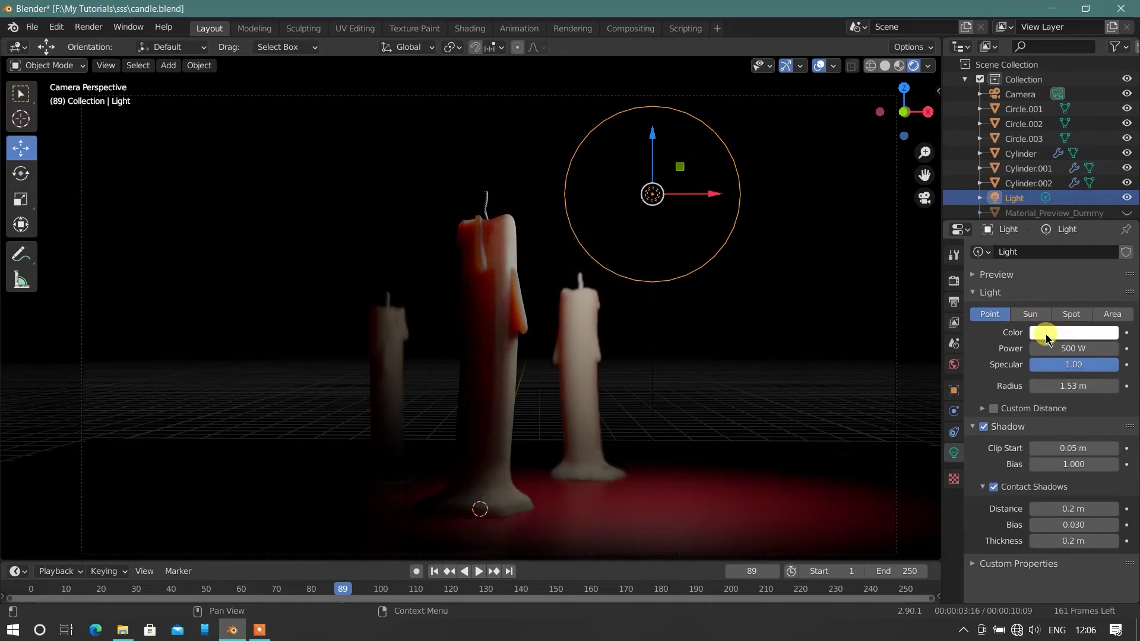
{"action": "key", "text": "ctrl+z"}
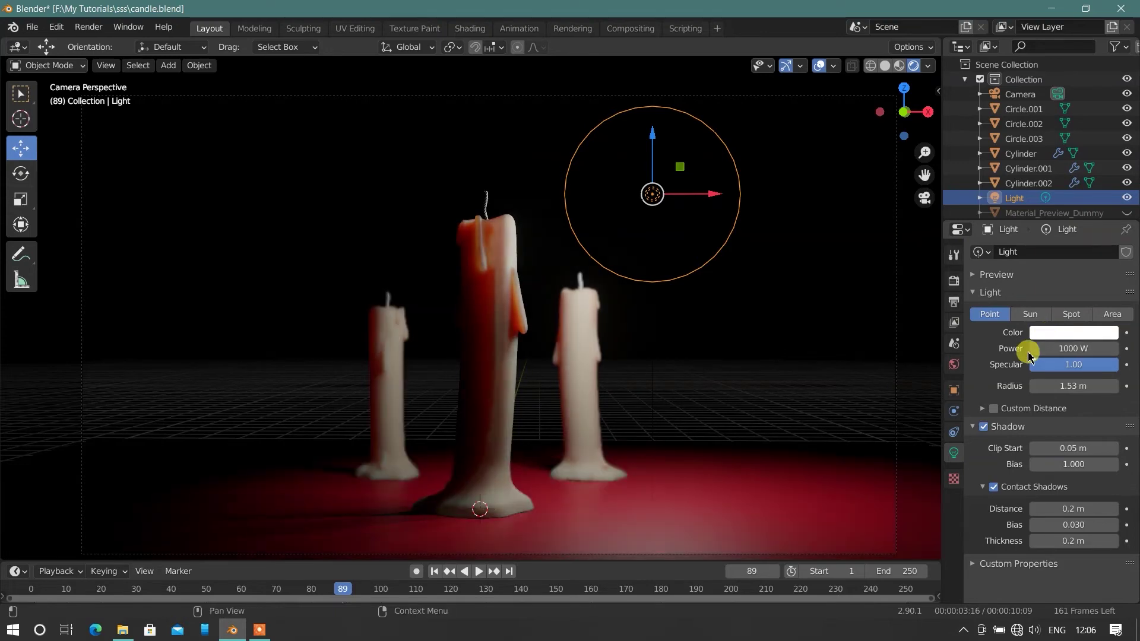
{"action": "left_click", "coordinate": [764, 325]}
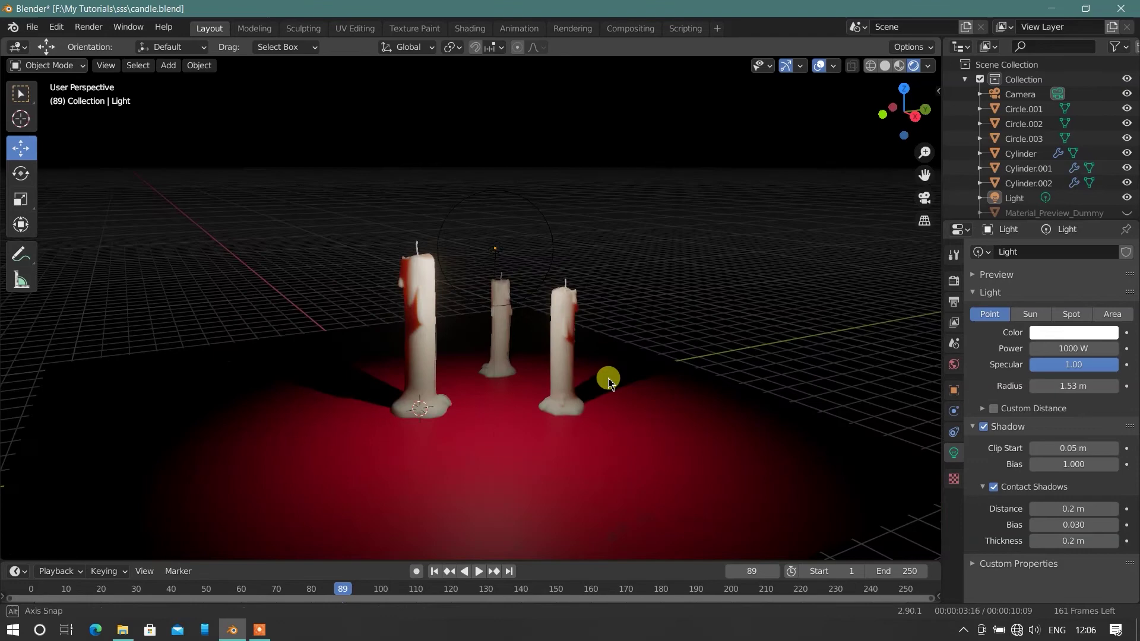
Select the point light and drag it above the left candle, then right.
{"action": "middle_click_drag", "start_coordinate": [611, 379], "coordinate": [457, 267]}
{"action": "left_click", "coordinate": [453, 261]}
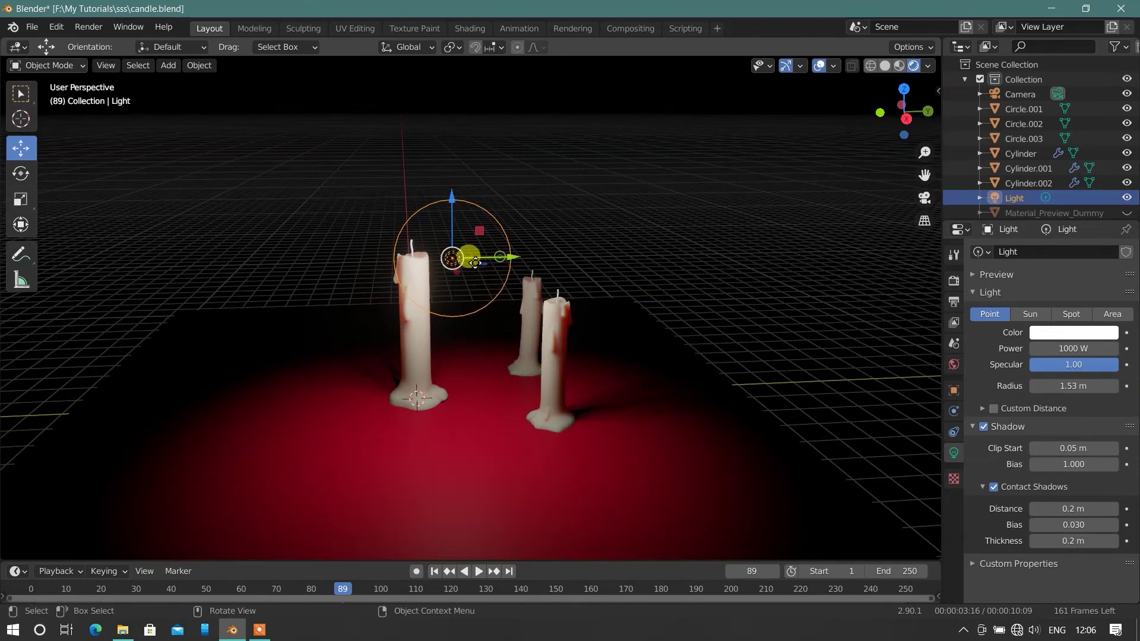
{"action": "mouse_move", "coordinate": [475, 263]}
{"action": "left_mouse_down"}
{"action": "mouse_move", "coordinate": [433, 262]}
{"action": "mouse_move", "coordinate": [439, 276]}
{"action": "left_mouse_up"}
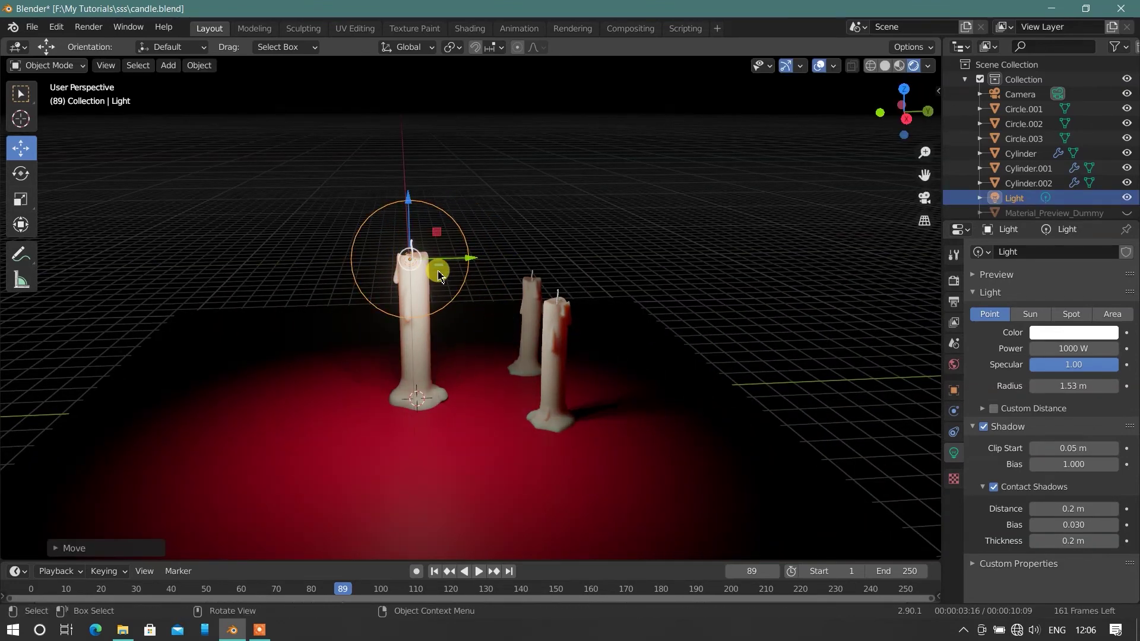
{"action": "key", "text": "KP_0"}
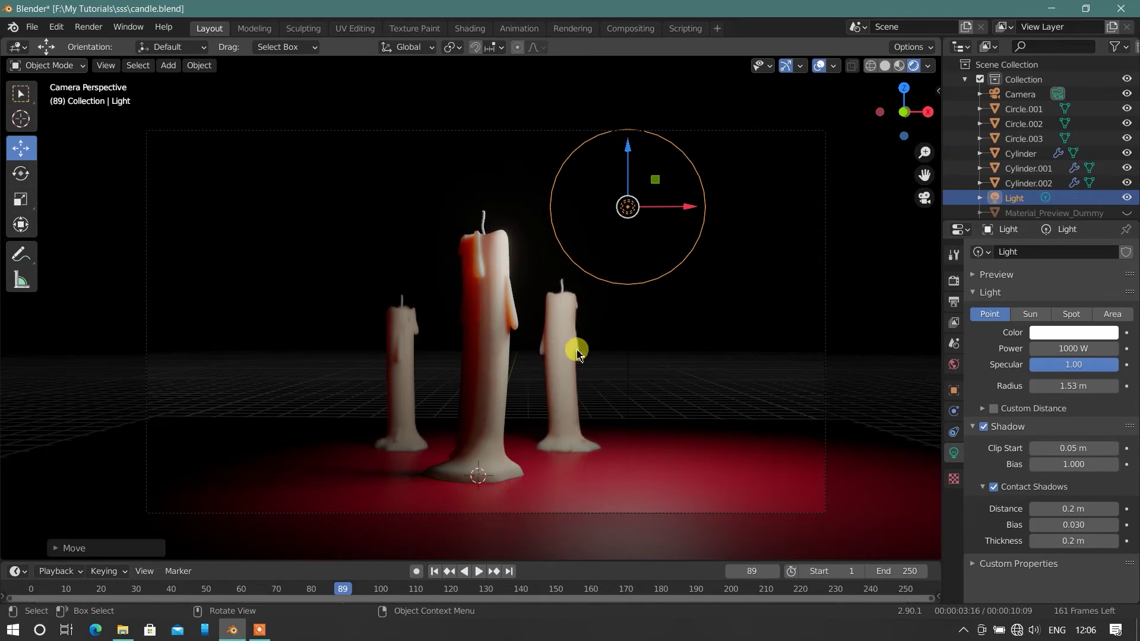
{"action": "mouse_move", "coordinate": [689, 213]}
{"action": "left_mouse_down"}
{"action": "mouse_move", "coordinate": [756, 202]}
{"action": "mouse_move", "coordinate": [736, 196]}
{"action": "mouse_move", "coordinate": [683, 355]}
{"action": "left_mouse_up"}
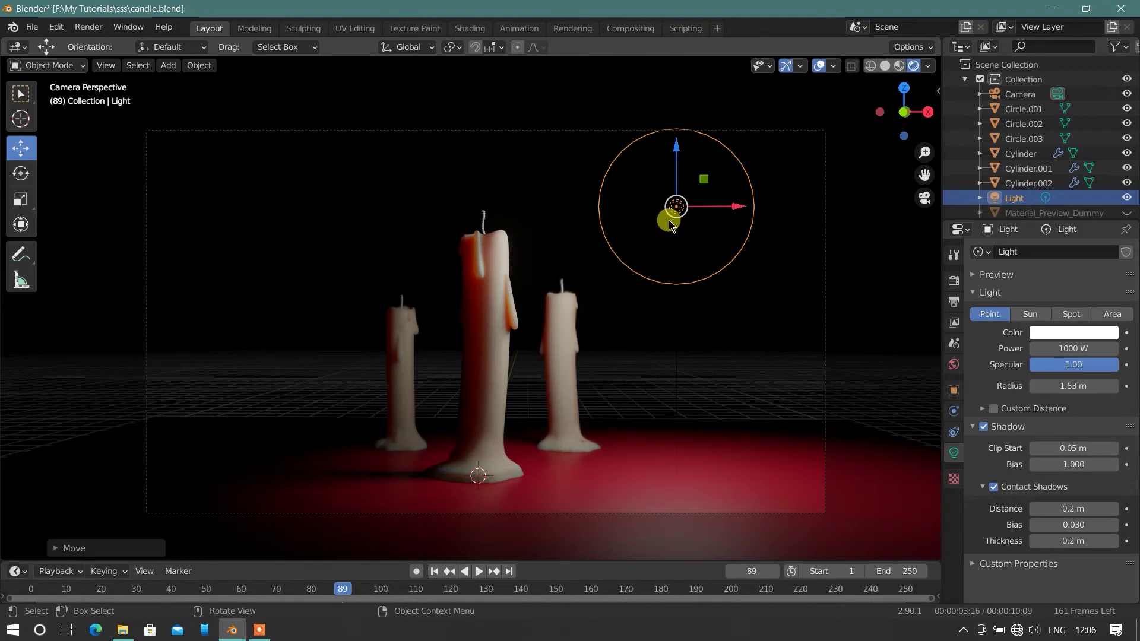
Rotate the light about Y, then raise it and slide it left.
{"action": "key", "text": "r"}
{"action": "key", "text": "y"}
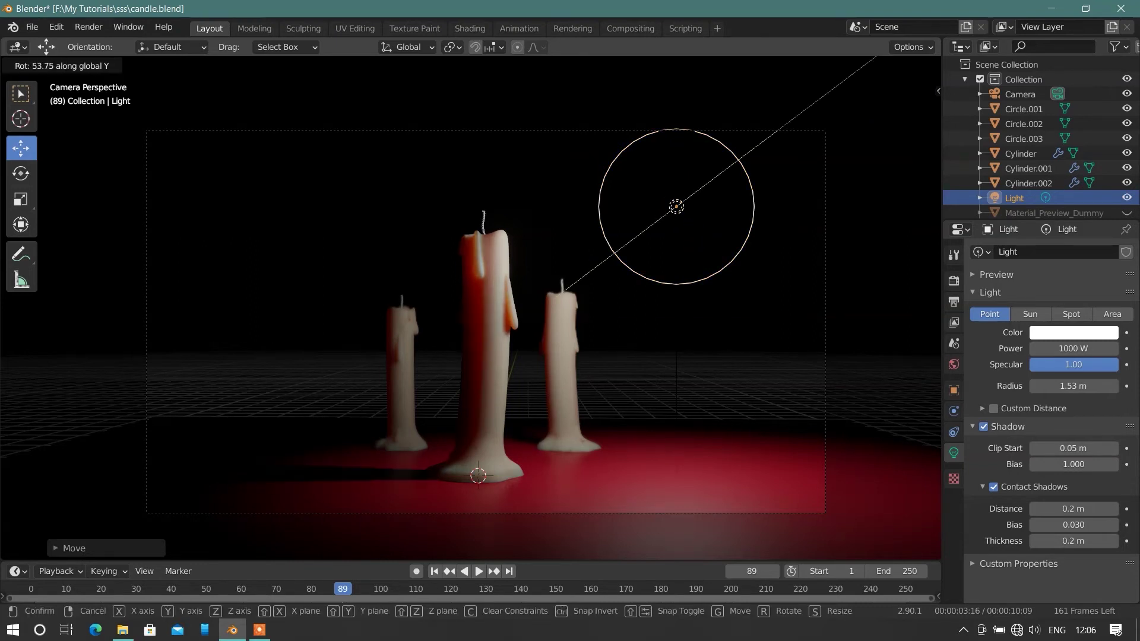
{"action": "left_click", "coordinate": [636, 247]}
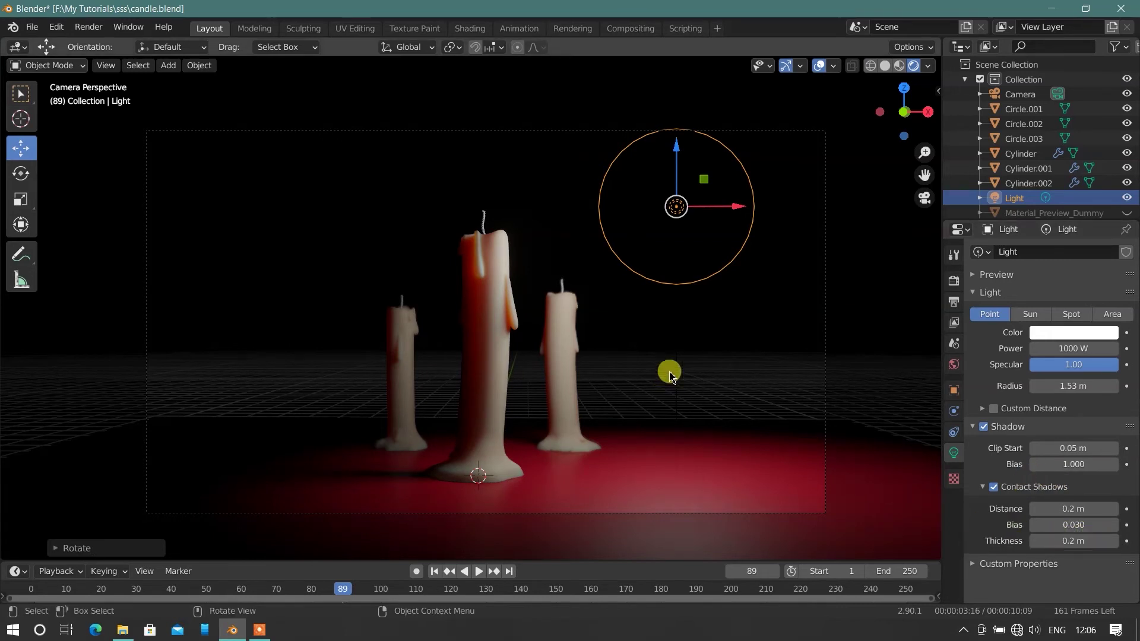
{"action": "scroll", "coordinate": [671, 373], "scroll_direction": "down", "scroll_amount": 1}
{"action": "scroll", "coordinate": [678, 375], "scroll_direction": "up", "scroll_amount": 1}
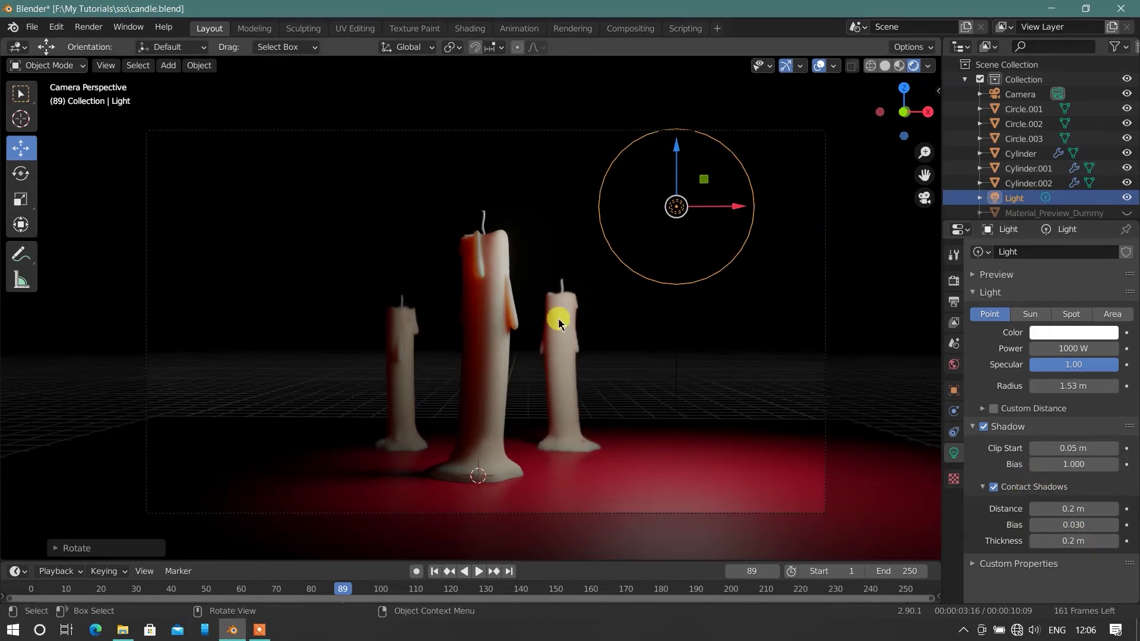
{"action": "mouse_move", "coordinate": [678, 181]}
{"action": "left_mouse_down"}
{"action": "mouse_move", "coordinate": [675, 76]}
{"action": "mouse_move", "coordinate": [629, 224]}
{"action": "mouse_move", "coordinate": [629, 269]}
{"action": "mouse_move", "coordinate": [632, 238]}
{"action": "left_mouse_up"}
{"action": "mouse_move", "coordinate": [715, 267]}
{"action": "left_mouse_down"}
{"action": "mouse_move", "coordinate": [527, 285]}
{"action": "mouse_move", "coordinate": [560, 285]}
{"action": "mouse_move", "coordinate": [539, 286]}
{"action": "mouse_move", "coordinate": [601, 324]}
{"action": "left_mouse_up"}
Move the light further right, check the front view, then raise it straight up.
{"action": "mouse_move", "coordinate": [657, 395]}
{"action": "middle_mouse_down"}
{"action": "mouse_move", "coordinate": [530, 418]}
{"action": "mouse_move", "coordinate": [461, 269]}
{"action": "middle_mouse_up"}
{"action": "key", "text": "g"}
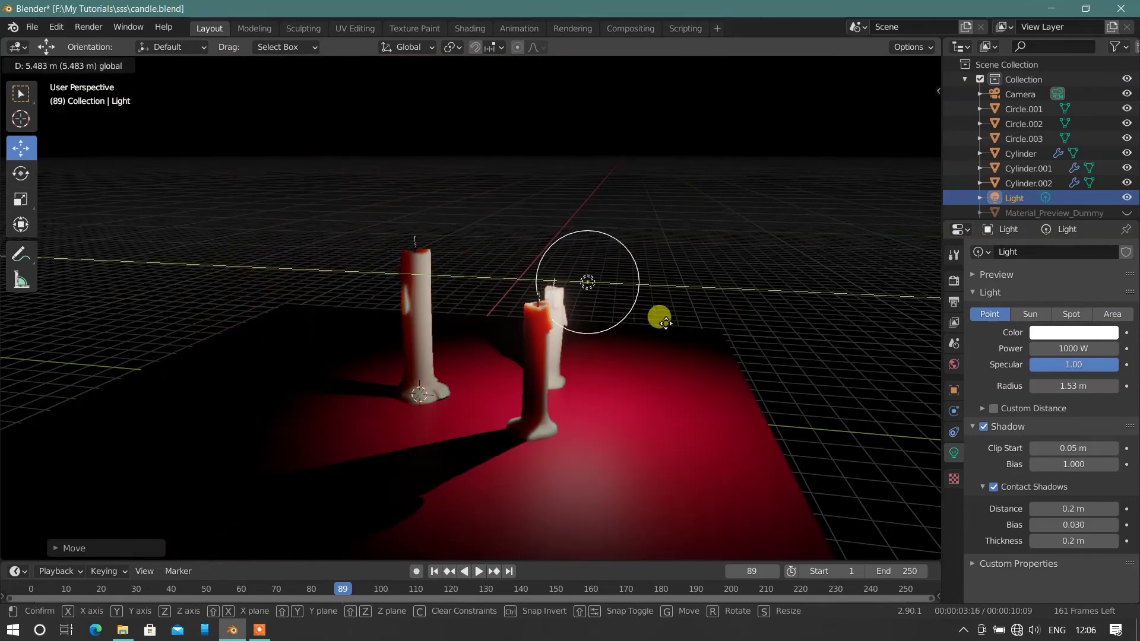
{"action": "left_click", "coordinate": [686, 330]}
{"action": "key", "text": "KP_1"}
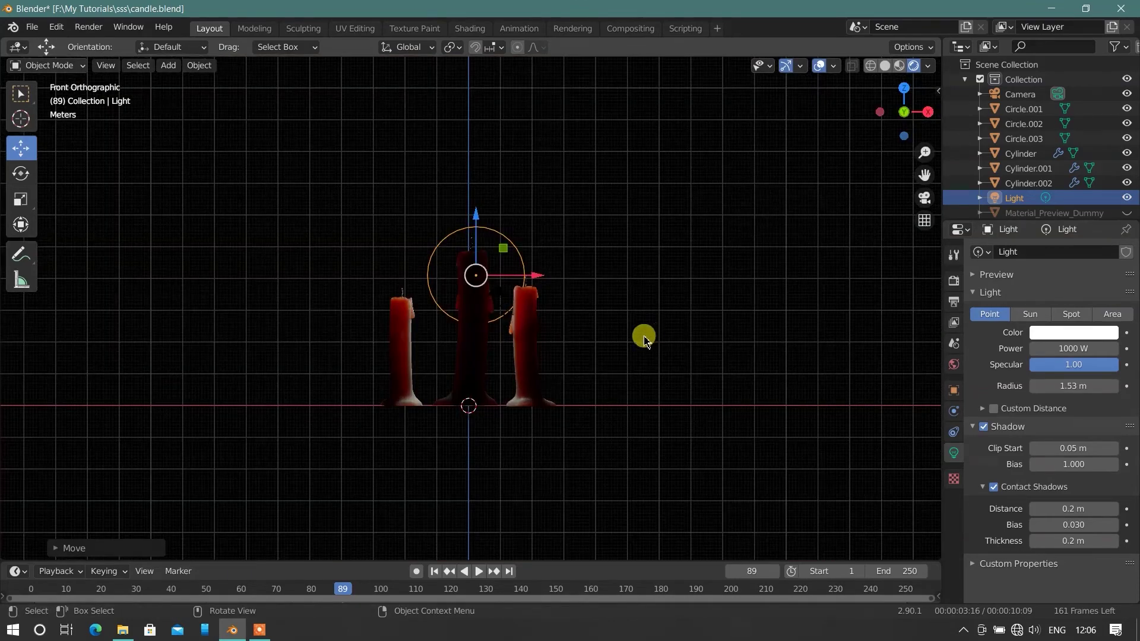
{"action": "scroll", "coordinate": [605, 371], "scroll_direction": "up", "scroll_amount": 4}
{"action": "key", "text": "KP_0"}
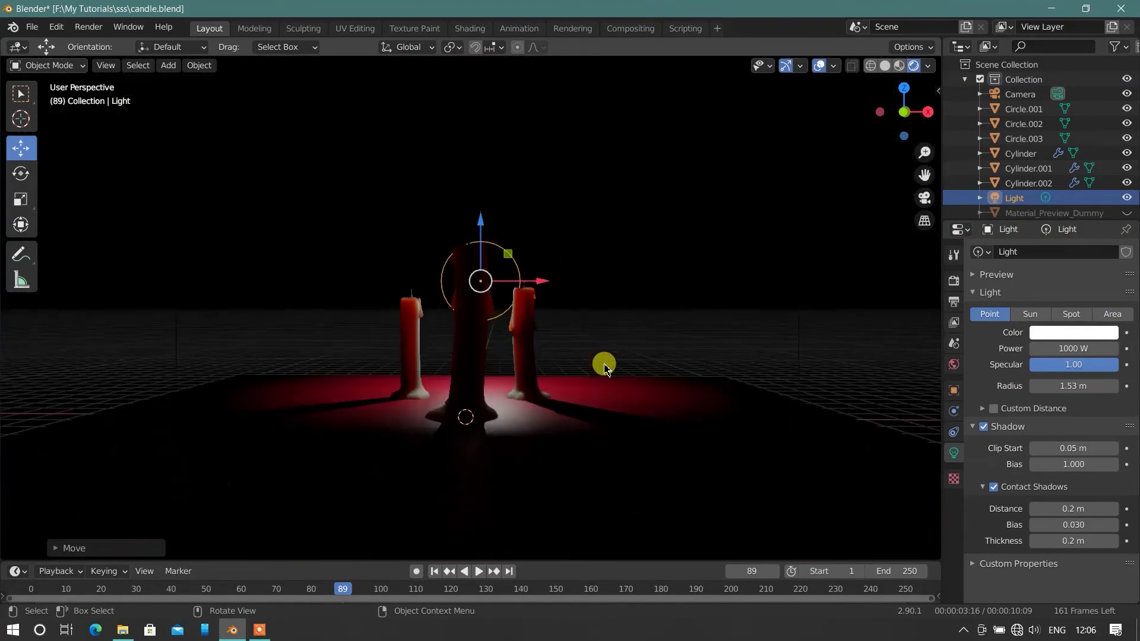
{"action": "mouse_move", "coordinate": [500, 253]}
{"action": "left_mouse_down"}
{"action": "mouse_move", "coordinate": [514, 148]}
{"action": "mouse_move", "coordinate": [529, 131]}
{"action": "mouse_move", "coordinate": [522, 190]}
{"action": "left_mouse_up"}
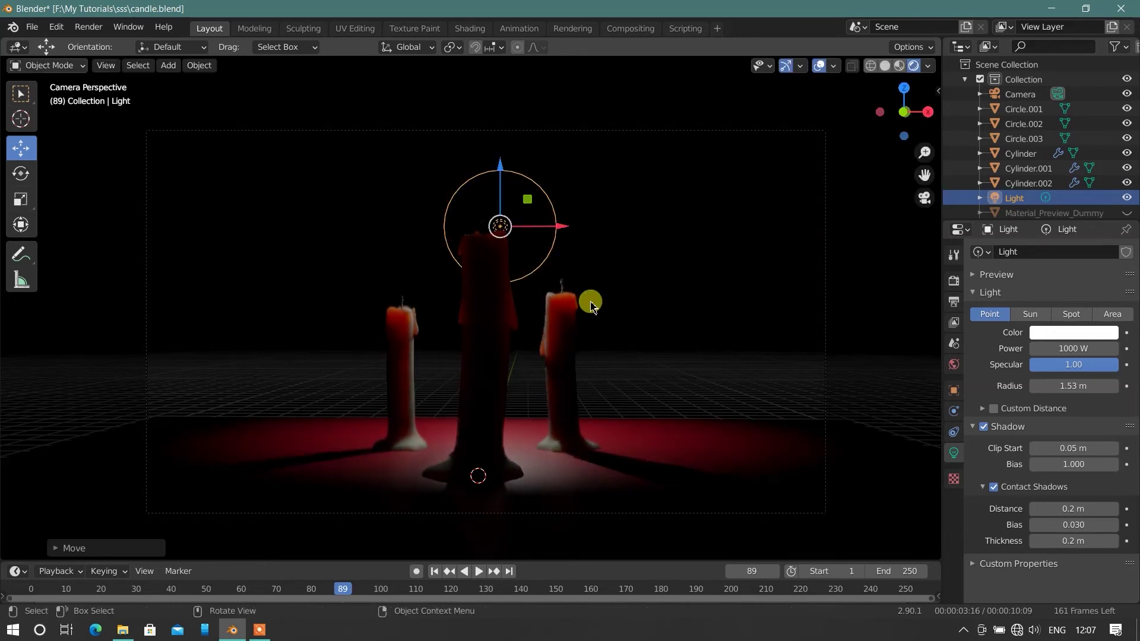
Bring the light toward the candles along Y, then slide it right.
{"action": "key", "text": "g"}
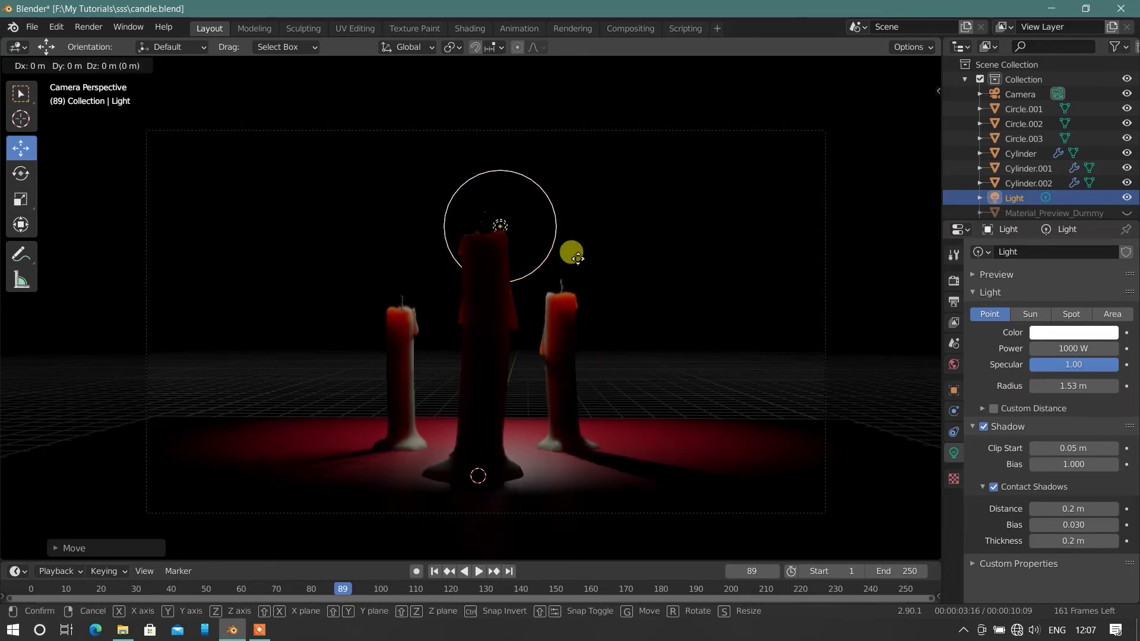
{"action": "key", "text": "y"}
{"action": "left_click_drag", "start_coordinate": [477, 175], "coordinate": [553, 238]}
{"action": "left_click", "coordinate": [553, 238]}
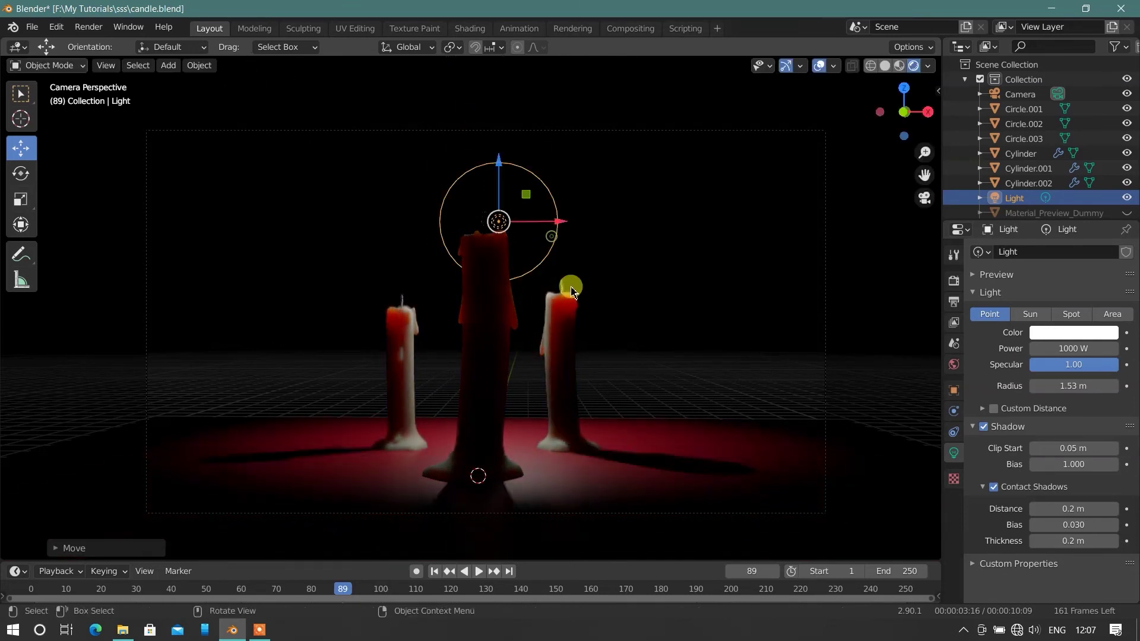
{"action": "left_click", "coordinate": [679, 290]}
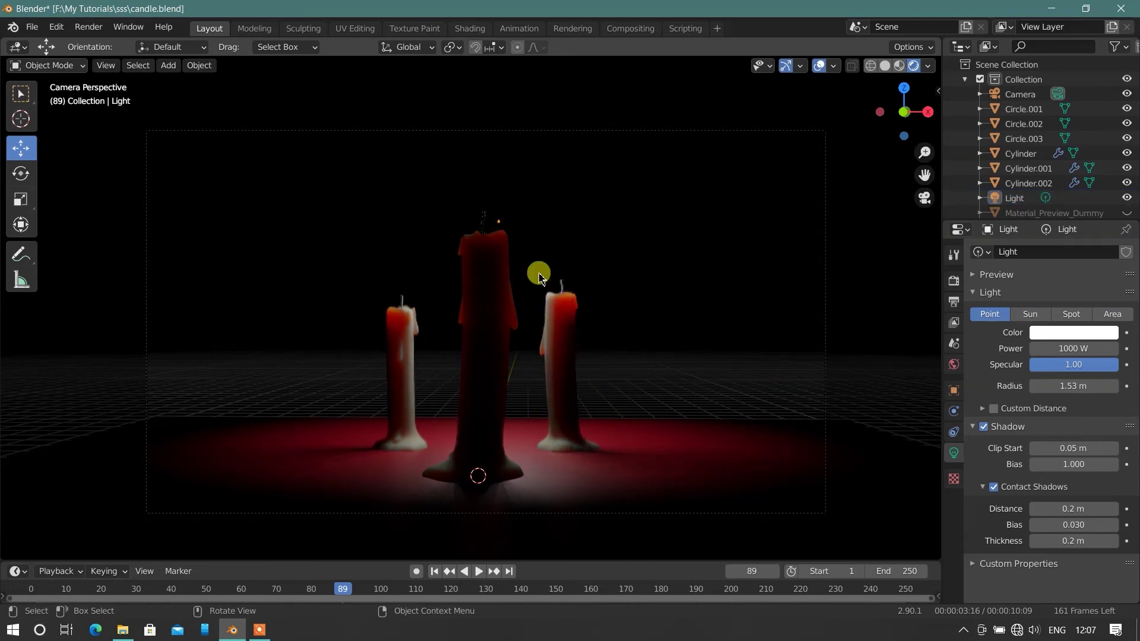
{"action": "left_click", "coordinate": [505, 212]}
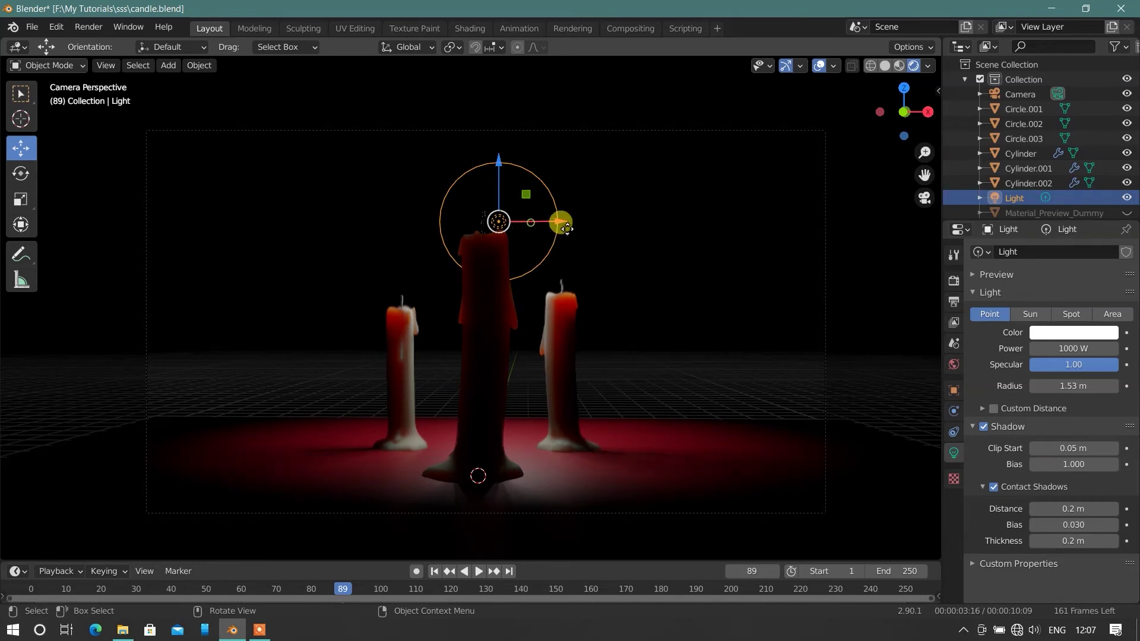
{"action": "mouse_move", "coordinate": [566, 228]}
{"action": "left_mouse_down"}
{"action": "mouse_move", "coordinate": [715, 258]}
{"action": "mouse_move", "coordinate": [694, 252]}
{"action": "left_mouse_up"}
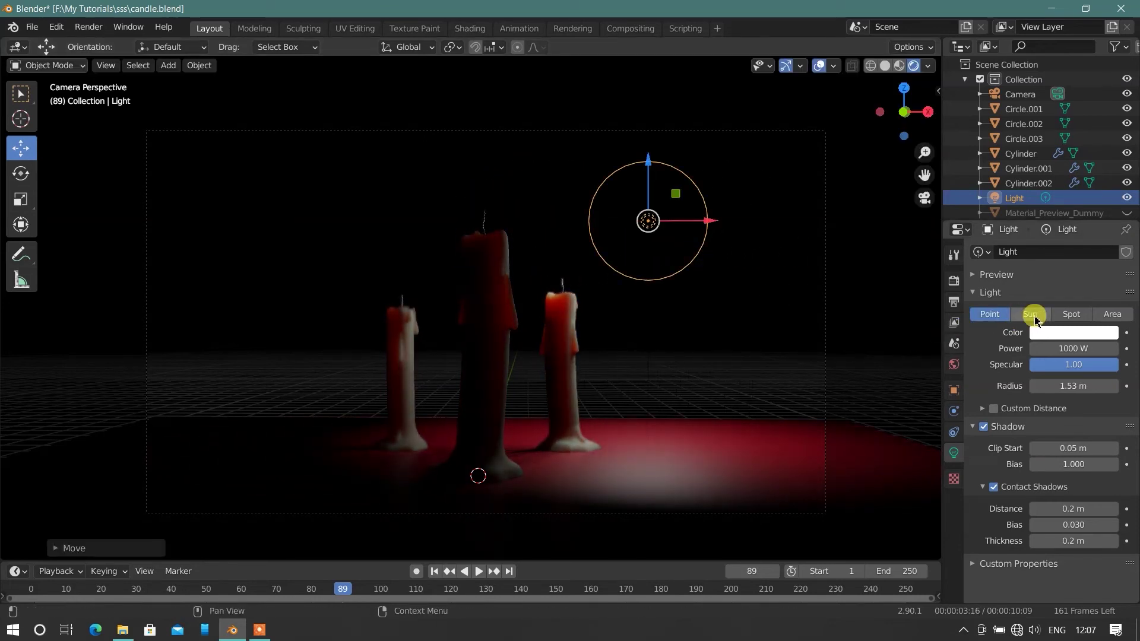
Change the light type to Spot and rotate it about the Y axis.
{"action": "left_click", "coordinate": [1034, 317]}
{"action": "left_click", "coordinate": [1073, 315]}
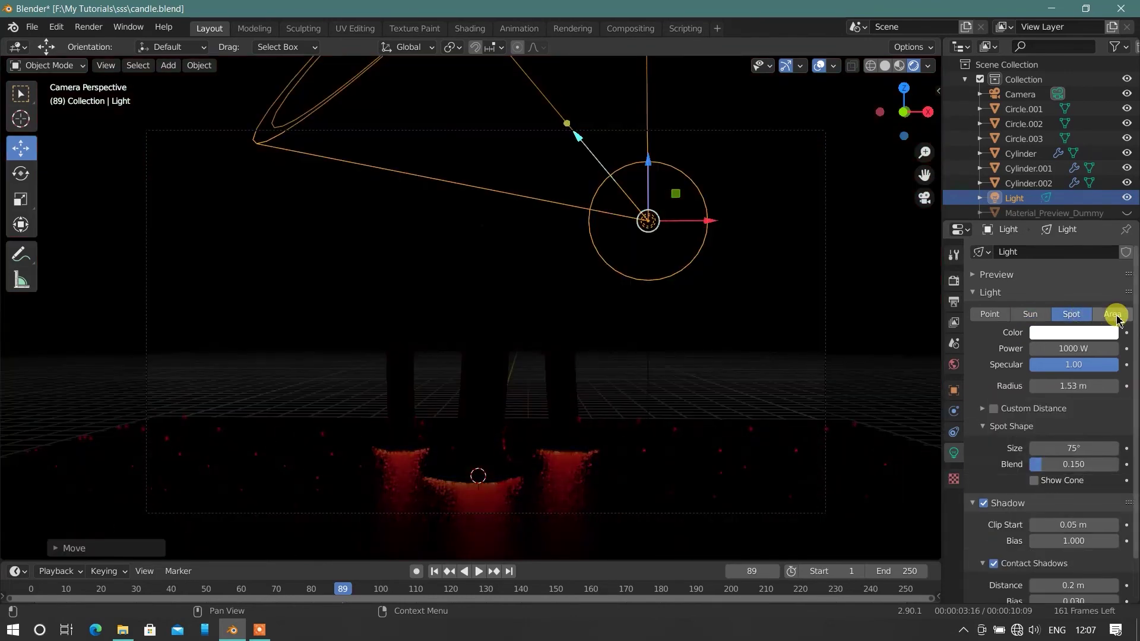
{"action": "key", "text": "r"}
{"action": "key", "text": "y"}
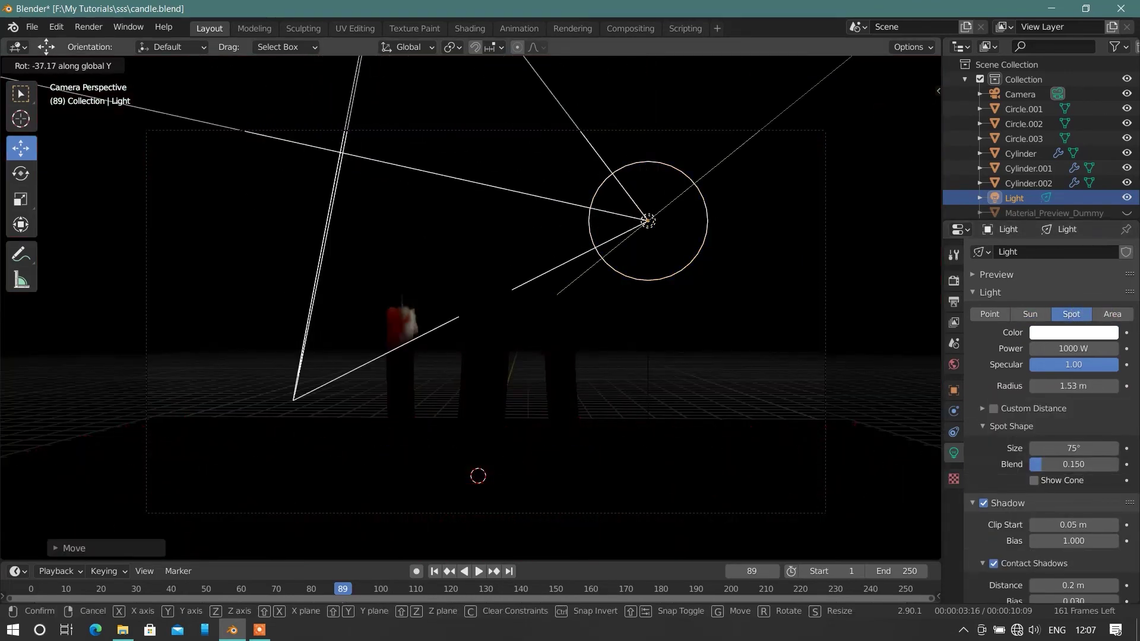
{"action": "left_click", "coordinate": [629, 332]}
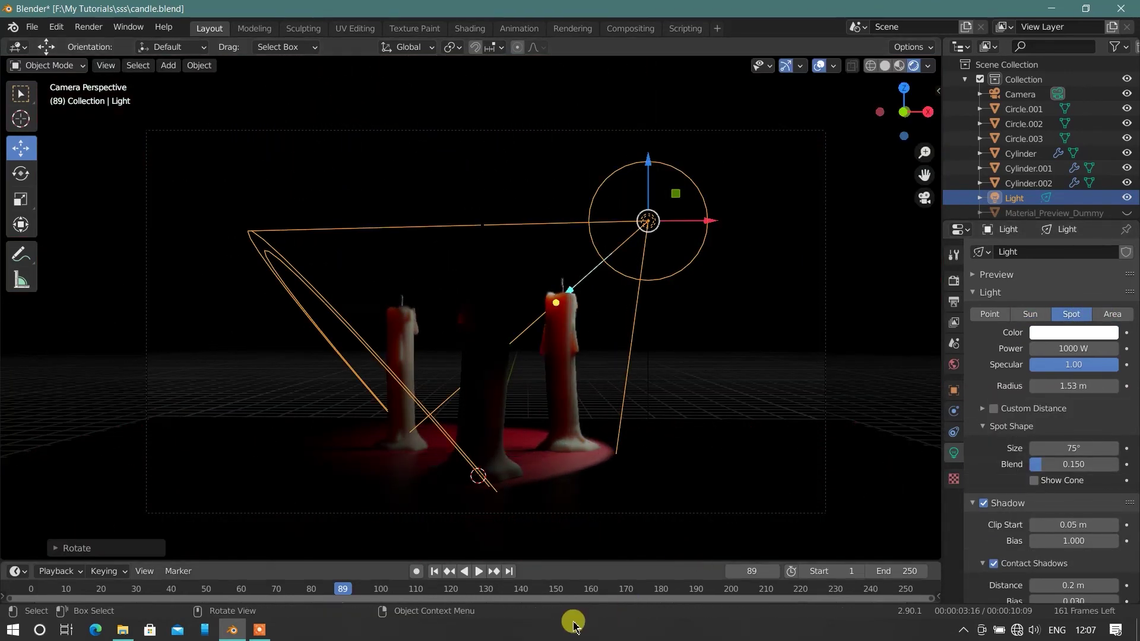
Swing the spotlight around the Z axis toward the central candle.
{"action": "scroll", "coordinate": [634, 365], "scroll_direction": "down", "scroll_amount": 1}
{"action": "scroll", "coordinate": [635, 365], "scroll_direction": "down", "scroll_amount": 2}
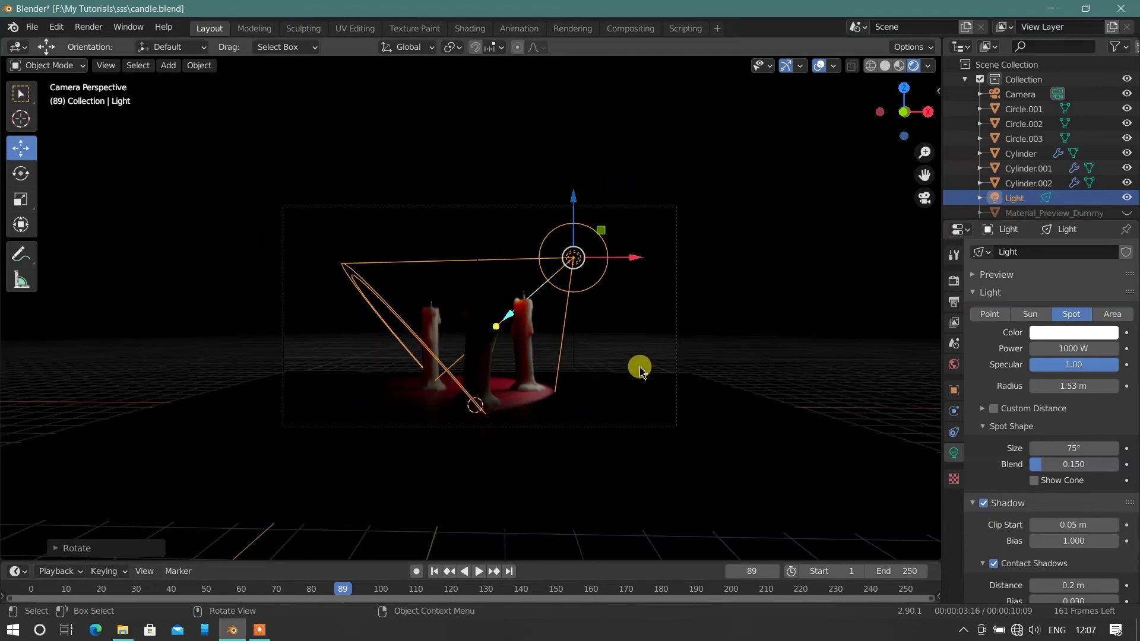
{"action": "mouse_move", "coordinate": [640, 371]}
{"action": "middle_mouse_down", "text": "alt"}
{"action": "mouse_move", "coordinate": [590, 351]}
{"action": "mouse_move", "coordinate": [616, 354]}
{"action": "mouse_move", "coordinate": [413, 423]}
{"action": "mouse_move", "coordinate": [518, 398]}
{"action": "middle_mouse_up", "text": "alt"}
{"action": "scroll", "coordinate": [518, 398], "scroll_direction": "down", "scroll_amount": 3}
{"action": "left_click_drag", "start_coordinate": [534, 356], "coordinate": [674, 419]}
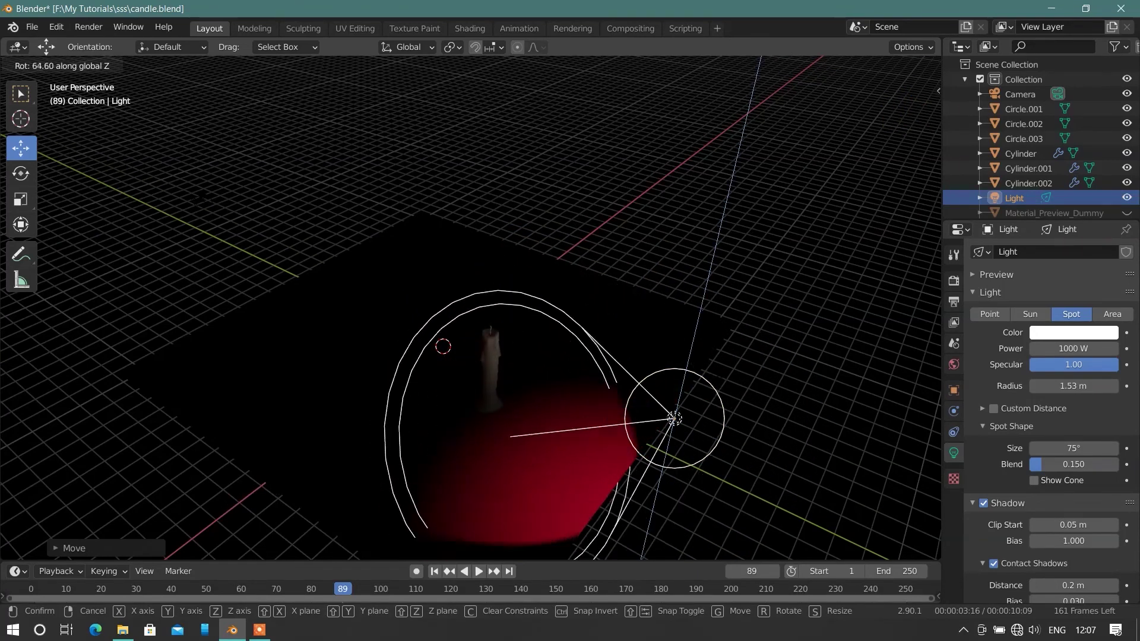
{"action": "left_click_drag", "start_coordinate": [674, 418], "coordinate": [746, 405]}
{"action": "left_click", "coordinate": [746, 405]}
Tilt the spotlight down about X onto the candles and inspect it.
{"action": "key", "text": "r"}
{"action": "key", "text": "x"}
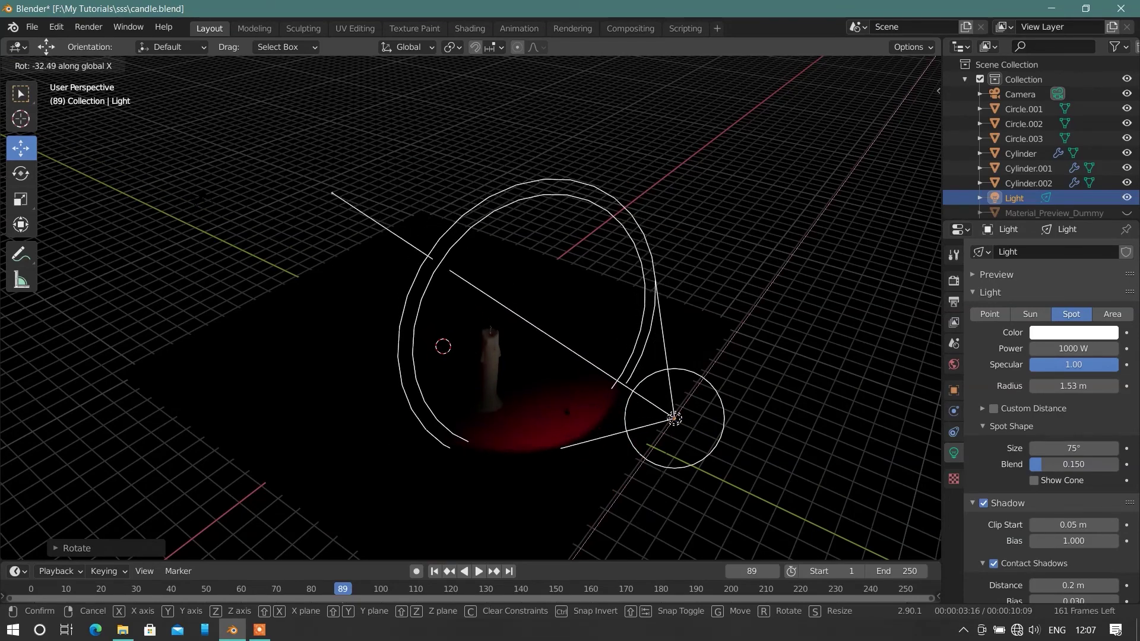
{"action": "left_click", "coordinate": [579, 425]}
{"action": "mouse_move", "coordinate": [487, 438]}
{"action": "middle_mouse_down"}
{"action": "mouse_move", "coordinate": [649, 382]}
{"action": "mouse_move", "coordinate": [713, 396]}
{"action": "middle_mouse_up"}
{"action": "middle_click_drag", "start_coordinate": [534, 336], "coordinate": [537, 339]}
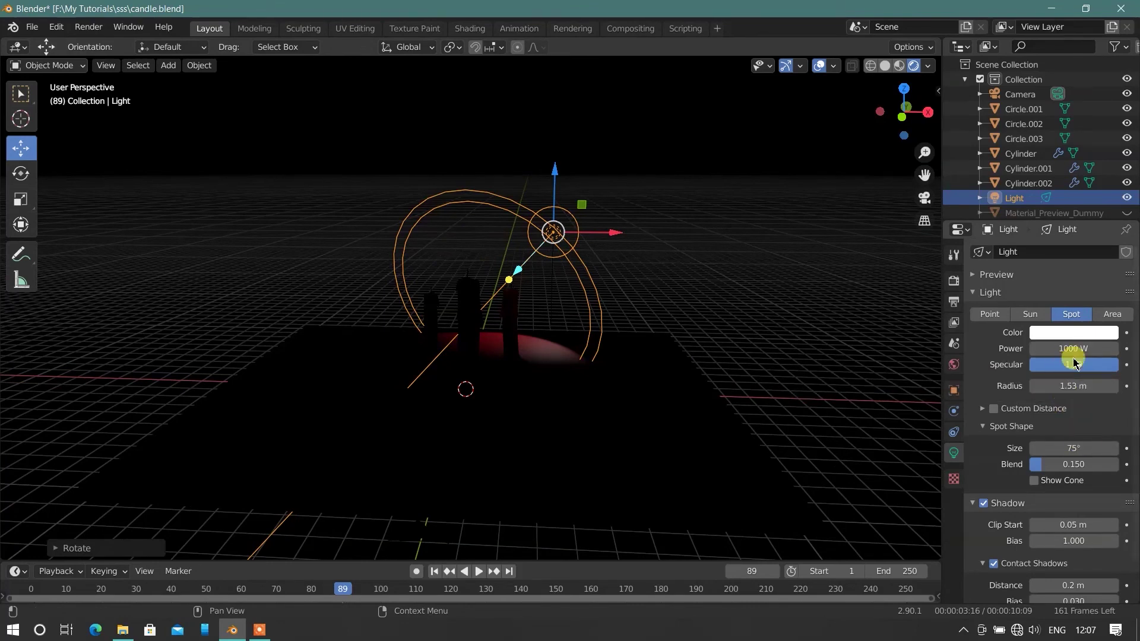
{"action": "left_click", "coordinate": [1074, 348]}
Confirm the spotlight power at 5000 W and view the scene through the camera.
{"action": "type", "text": "500"}
{"action": "key", "text": "Return"}
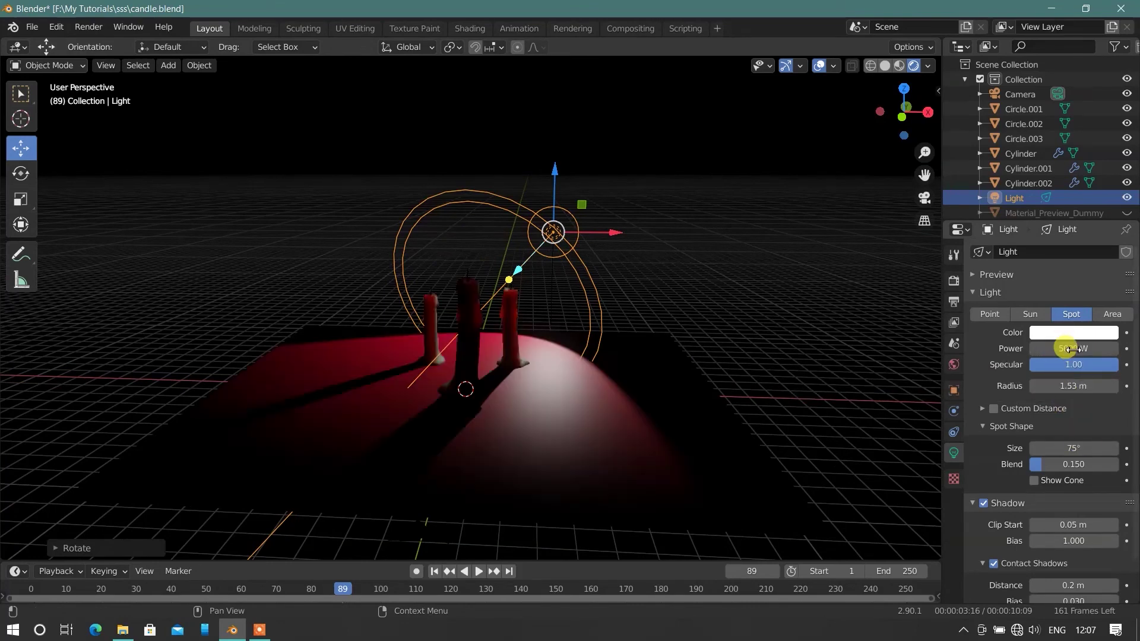
{"action": "key", "text": "KP_0"}
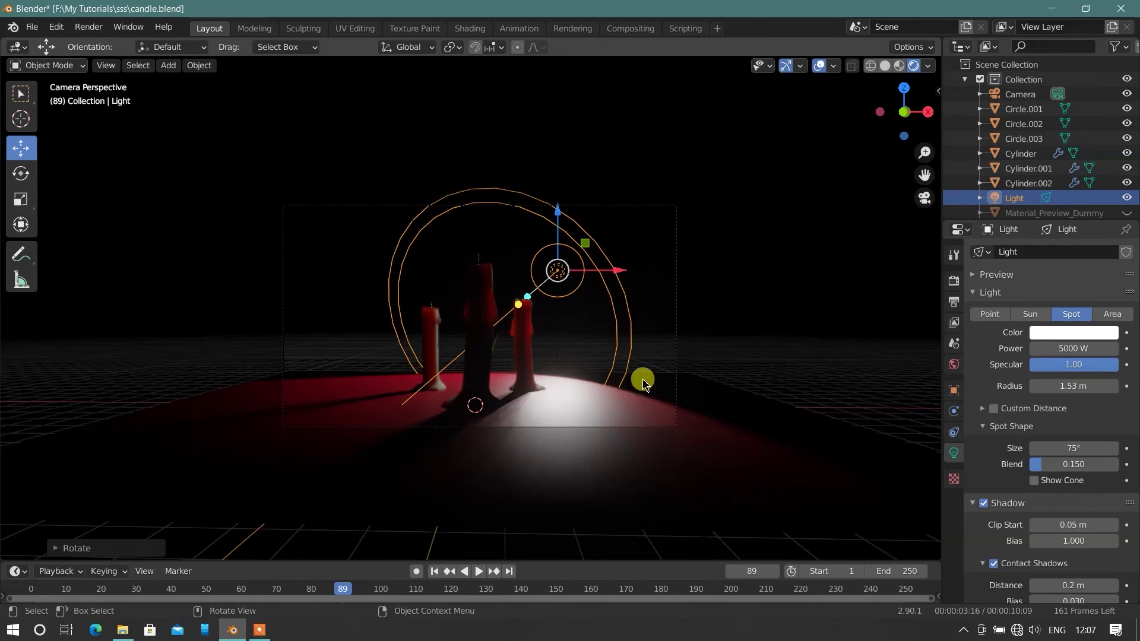
{"action": "scroll", "coordinate": [517, 340], "scroll_direction": "up", "scroll_amount": 2}
{"action": "scroll", "coordinate": [588, 381], "scroll_direction": "up", "scroll_amount": 2}
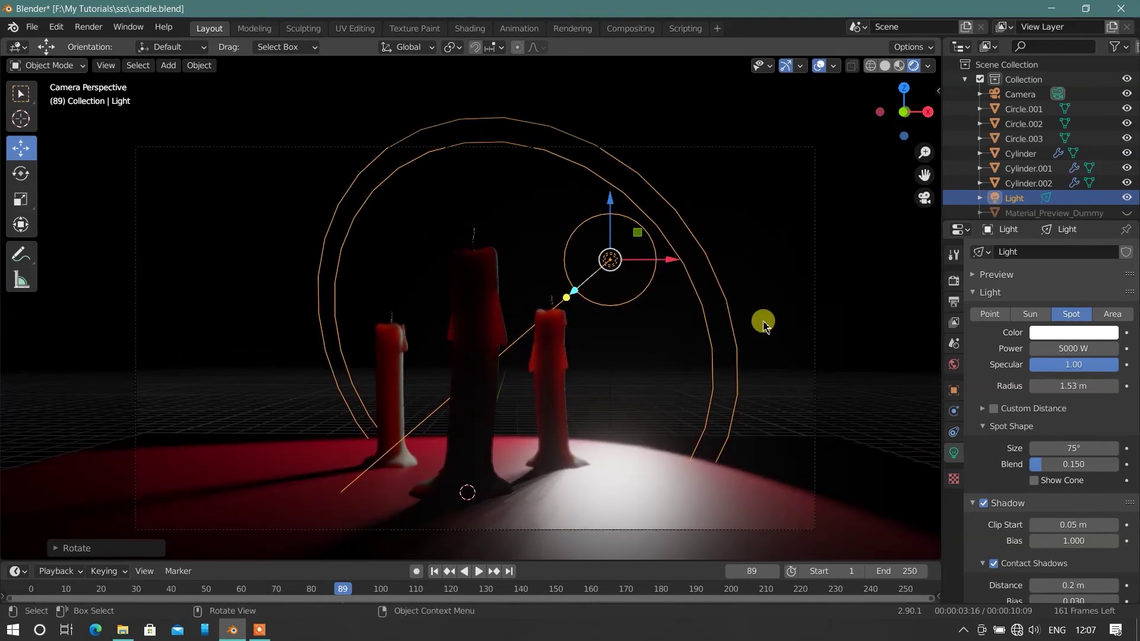
Move the spotlight closer to the candles and turn it around the Z axis.
{"action": "left_click", "coordinate": [764, 323]}
{"action": "left_click", "coordinate": [624, 256]}
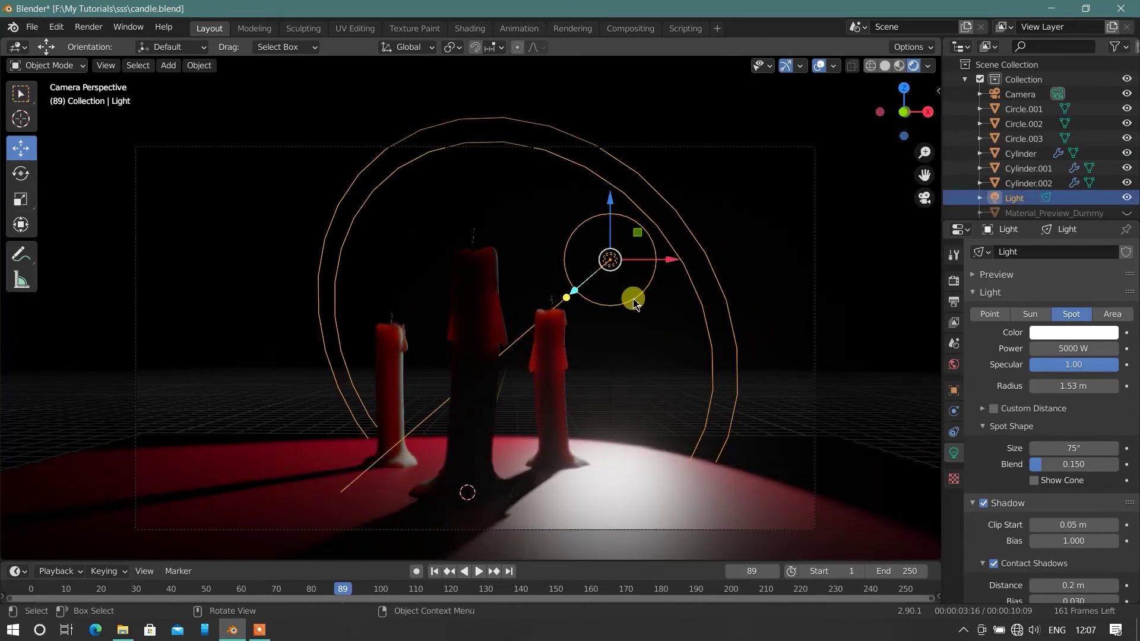
{"action": "left_click", "coordinate": [677, 326]}
{"action": "left_click", "coordinate": [704, 343]}
{"action": "mouse_move", "coordinate": [704, 343]}
{"action": "middle_mouse_down"}
{"action": "mouse_move", "coordinate": [644, 408]}
{"action": "mouse_move", "coordinate": [539, 438]}
{"action": "mouse_move", "coordinate": [700, 414]}
{"action": "middle_mouse_up"}
{"action": "mouse_move", "coordinate": [710, 366]}
{"action": "left_mouse_down"}
{"action": "mouse_move", "coordinate": [633, 388]}
{"action": "mouse_move", "coordinate": [590, 371]}
{"action": "mouse_move", "coordinate": [560, 447]}
{"action": "left_mouse_up"}
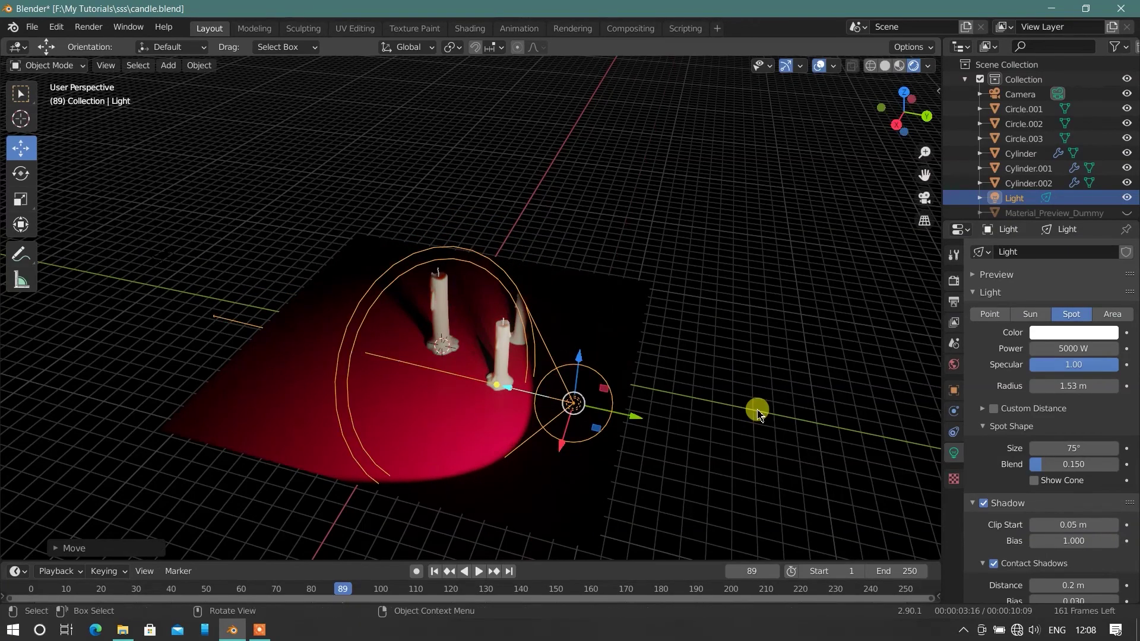
{"action": "key", "text": "r"}
{"action": "key", "text": "z"}
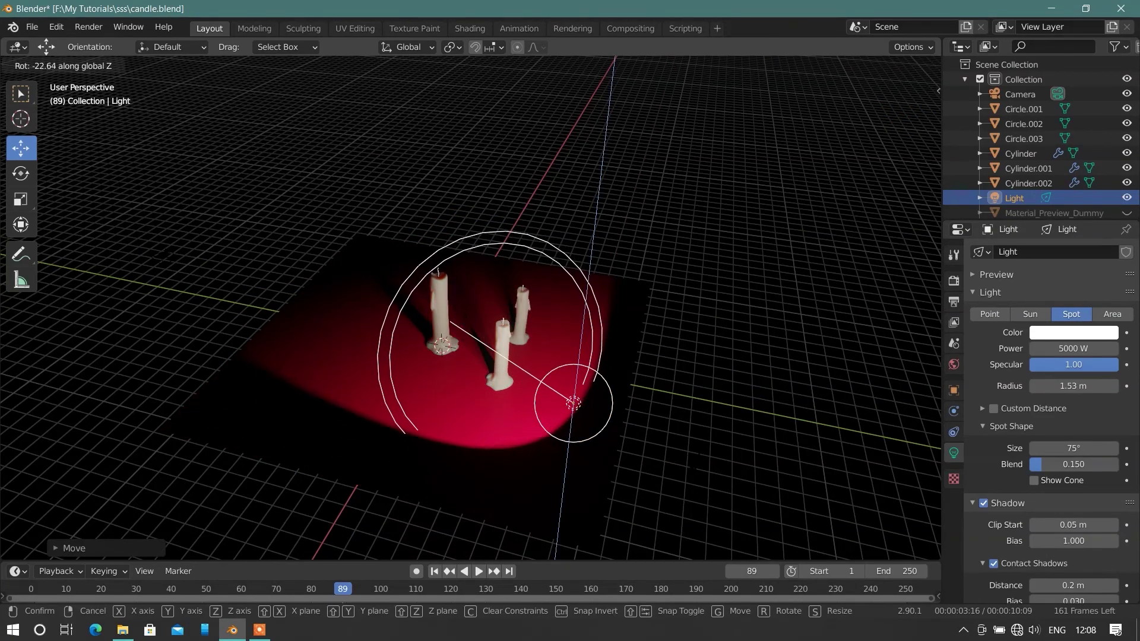
{"action": "left_click", "coordinate": [692, 448]}
Check the camera view and tilt the spotlight around the Y axis.
{"action": "key", "text": "KP_0"}
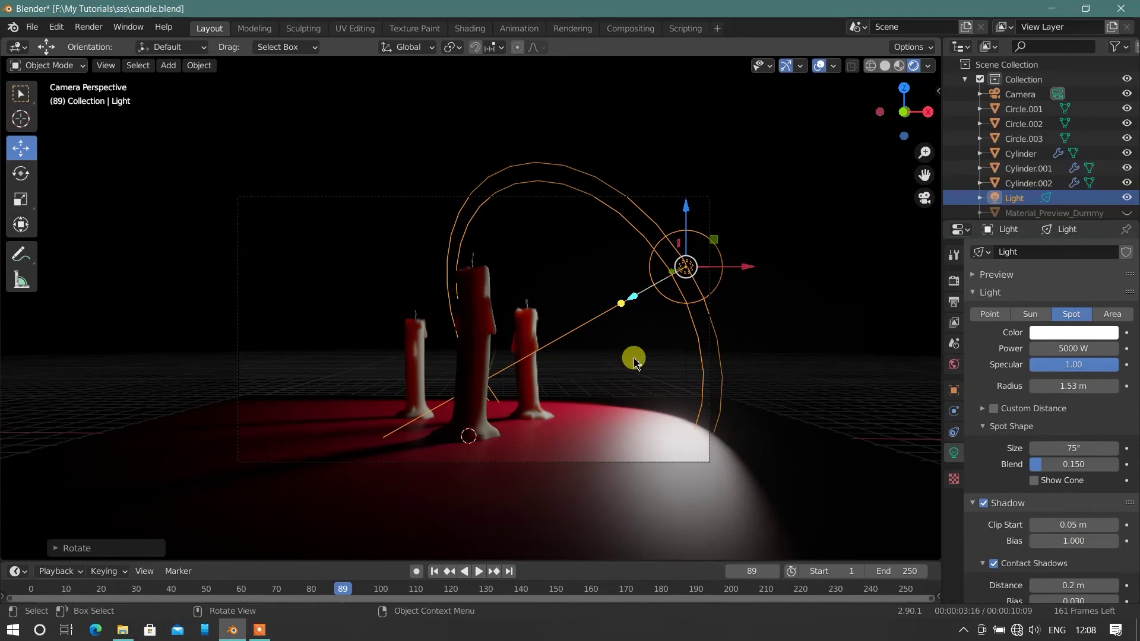
{"action": "scroll", "coordinate": [630, 362], "scroll_direction": "up", "scroll_amount": 2}
{"action": "scroll", "coordinate": [594, 371], "scroll_direction": "up", "scroll_amount": 1}
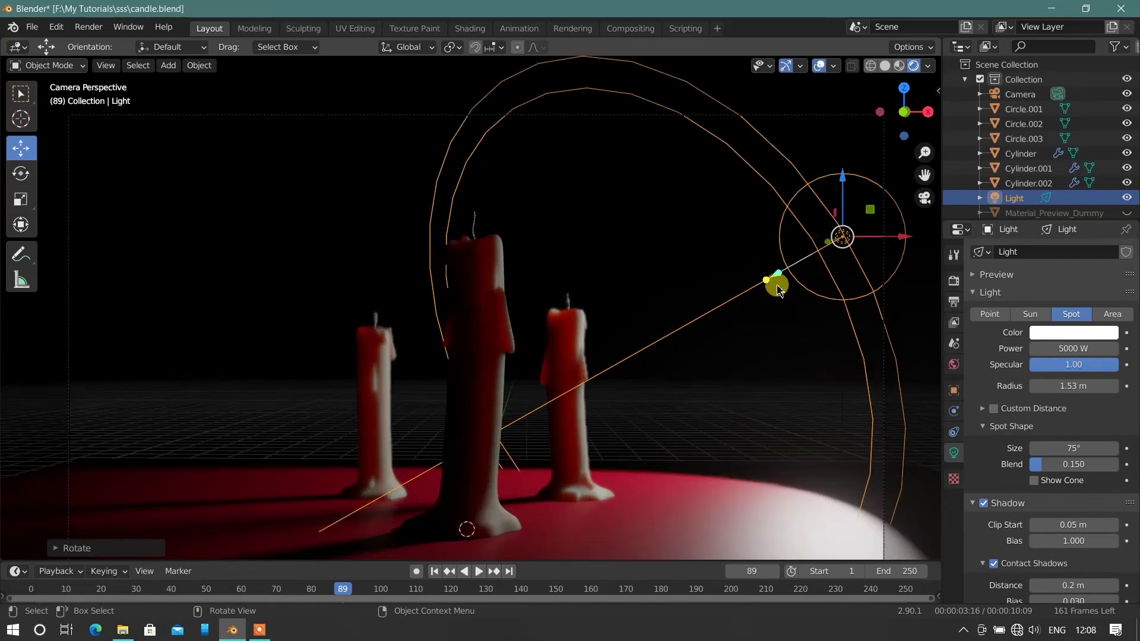
{"action": "key", "text": "r"}
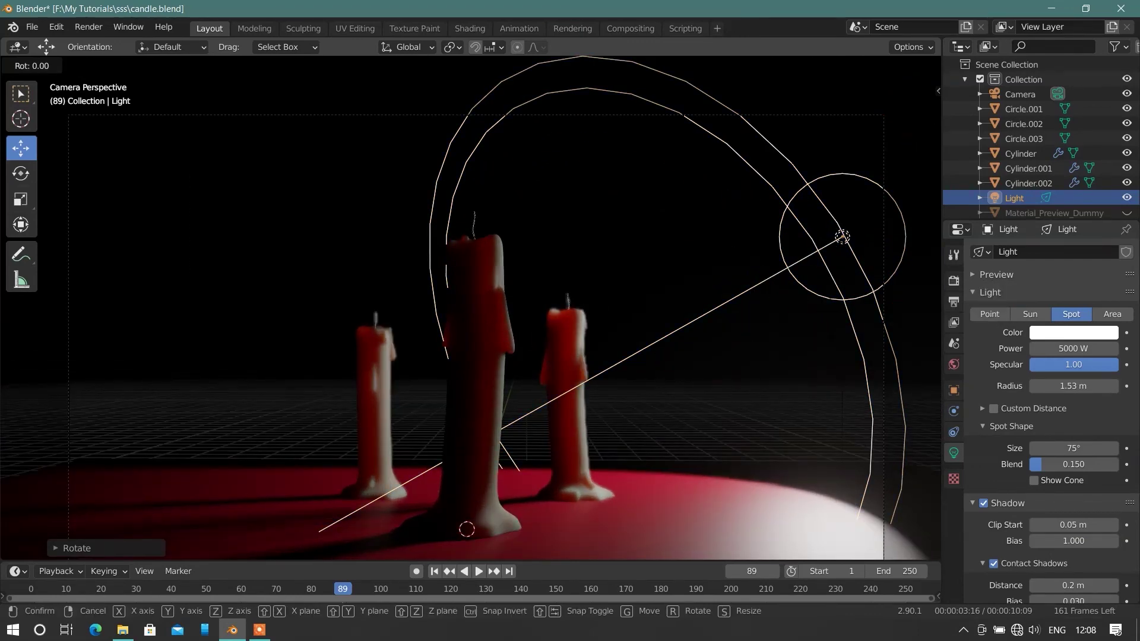
{"action": "key", "text": "y"}
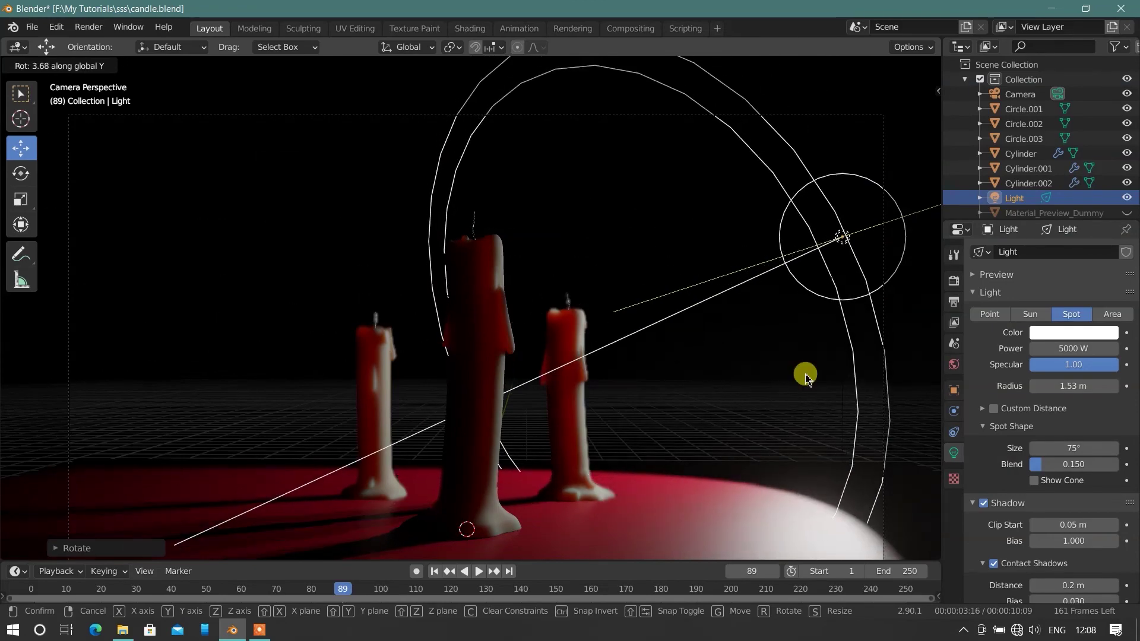
{"action": "left_click", "coordinate": [805, 375]}
Shift the spotlight along Y and turn it about Z so its beam lights the candles from the right.
{"action": "mouse_move", "coordinate": [728, 365]}
{"action": "middle_mouse_down"}
{"action": "mouse_move", "coordinate": [733, 412]}
{"action": "mouse_move", "coordinate": [572, 454]}
{"action": "mouse_move", "coordinate": [723, 437]}
{"action": "mouse_move", "coordinate": [687, 471]}
{"action": "middle_mouse_up"}
{"action": "key", "text": "g"}
{"action": "left_click", "coordinate": [580, 408]}
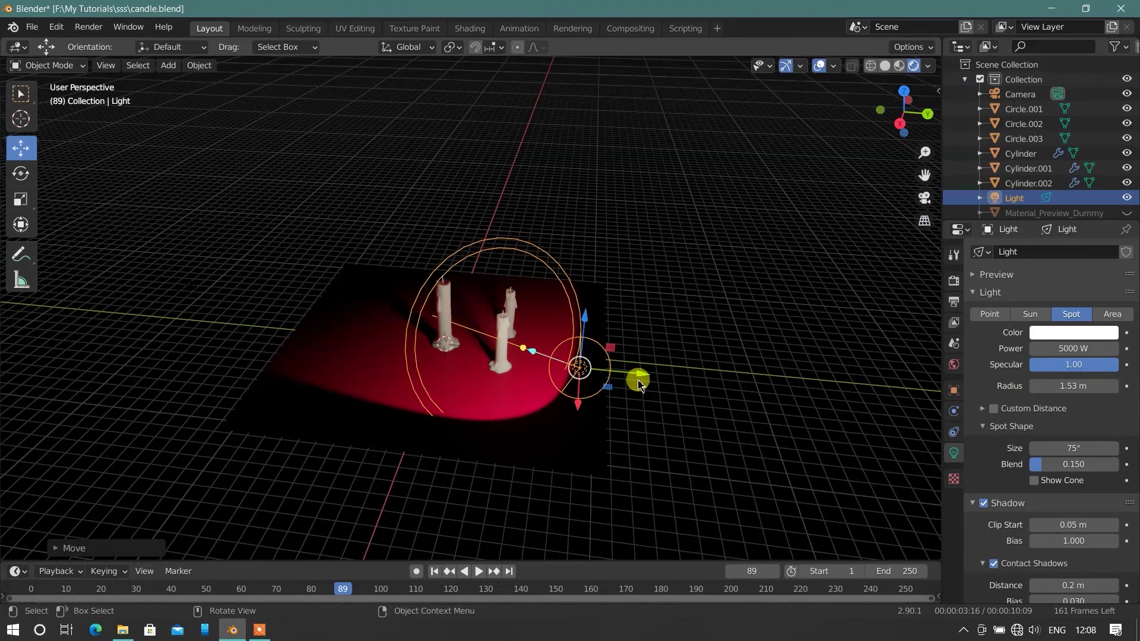
{"action": "key", "text": "g"}
{"action": "key", "text": "y"}
{"action": "key", "text": "r"}
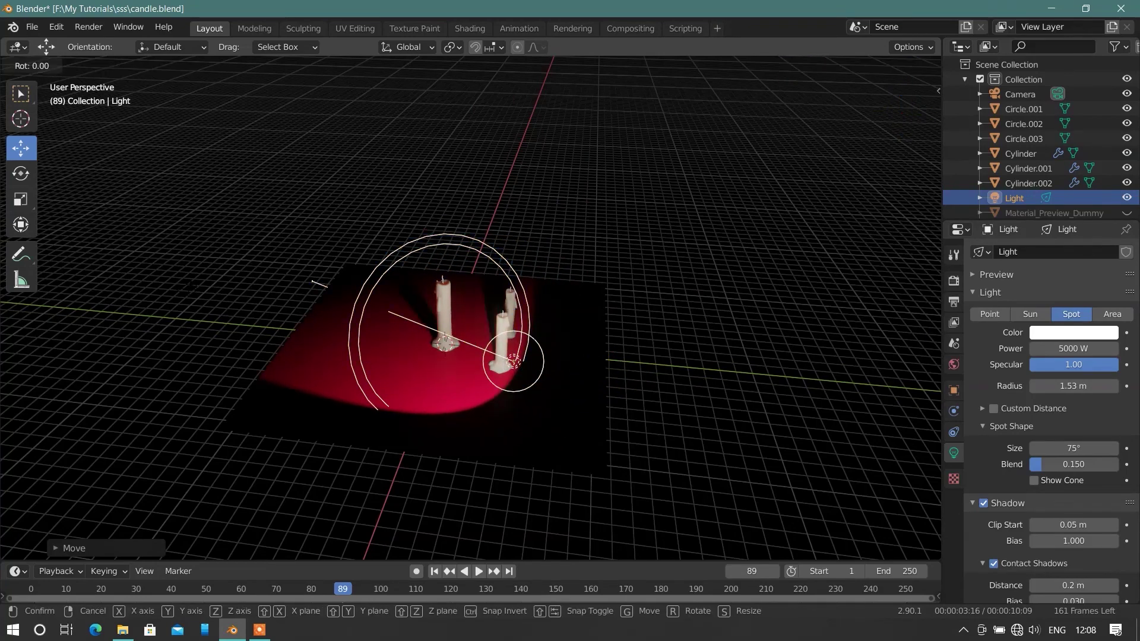
{"action": "key", "text": "z"}
{"action": "left_click", "coordinate": [540, 403]}
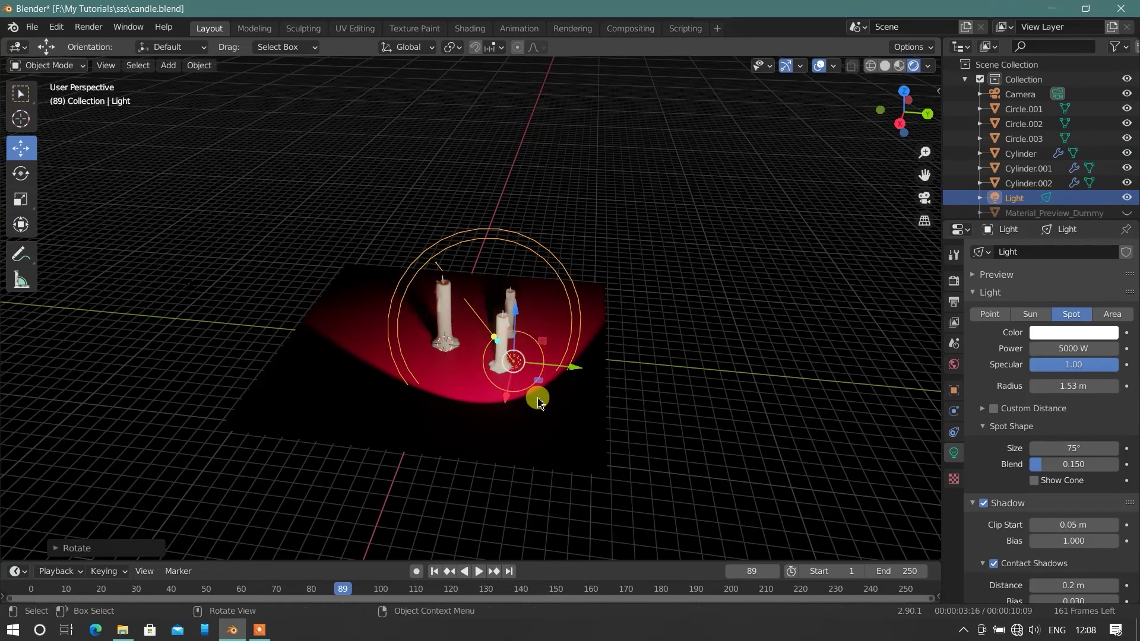
{"action": "key", "text": "KP_0"}
{"action": "left_click", "coordinate": [718, 330]}
{"action": "scroll", "coordinate": [516, 356], "scroll_direction": "up", "scroll_amount": 3}
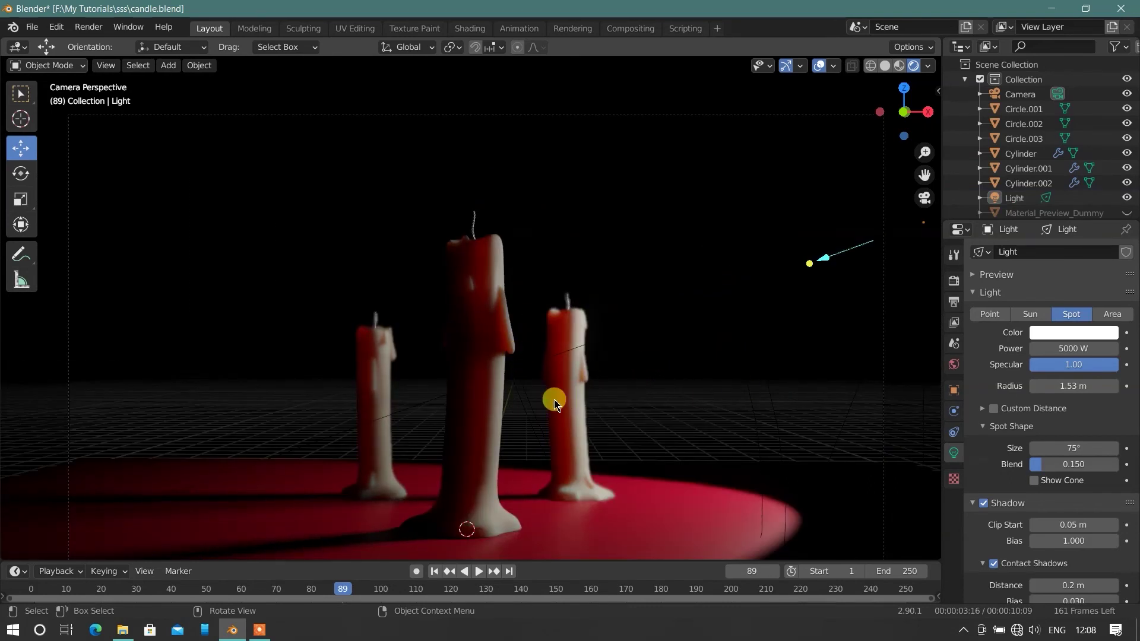
Enable camera depth of field focused on the right-hand candle, Cylinder.002.
{"action": "left_click", "coordinate": [885, 335]}
{"action": "left_click", "coordinate": [984, 433]}
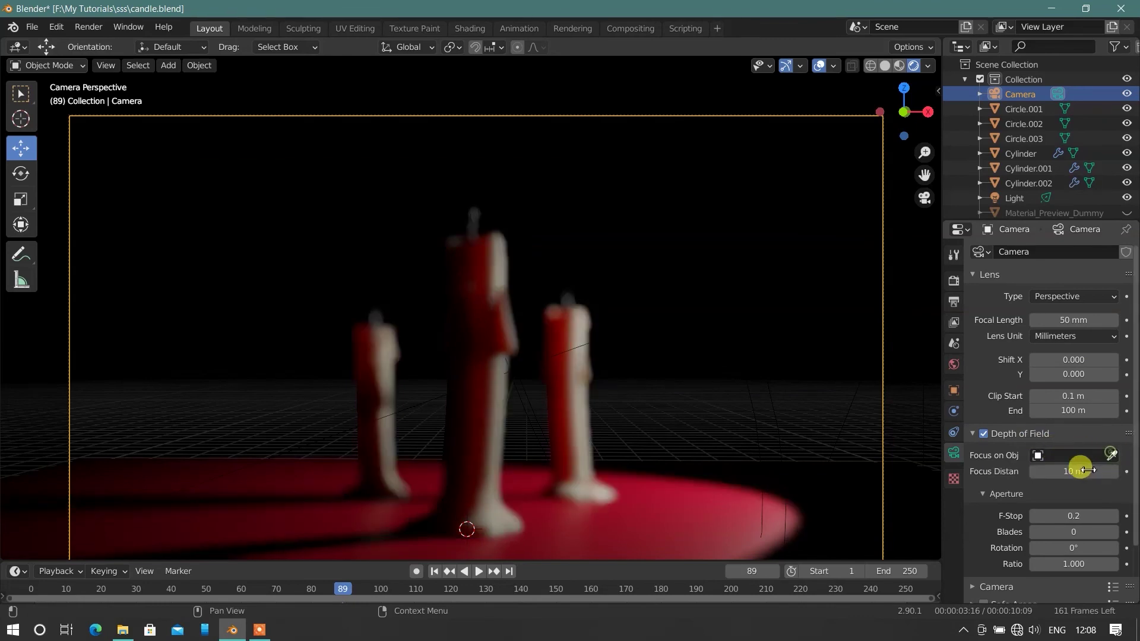
{"action": "left_click", "coordinate": [1111, 455]}
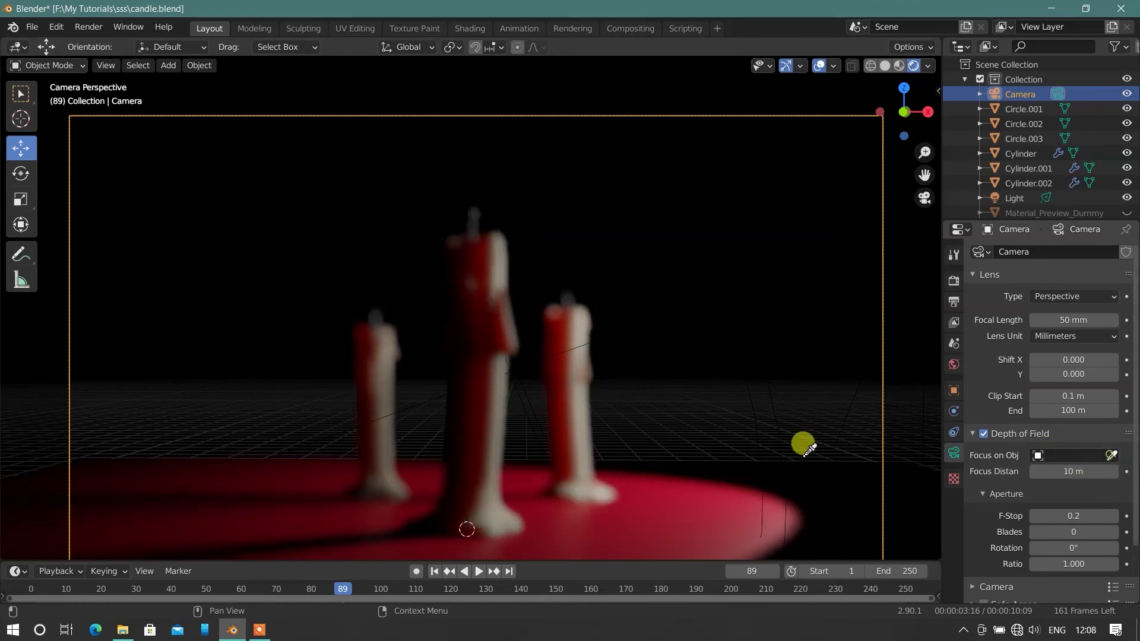
{"action": "left_click", "coordinate": [565, 333]}
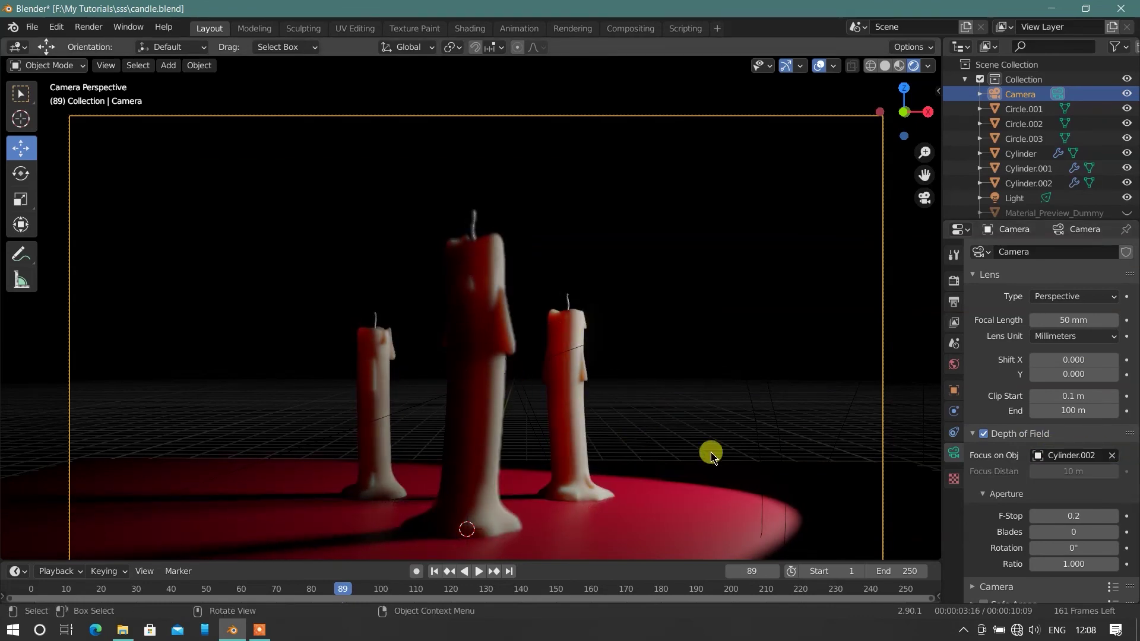
Hide the viewport overlays.
{"action": "scroll", "coordinate": [546, 369], "scroll_direction": "down", "scroll_amount": 1}
{"action": "scroll", "coordinate": [529, 401], "scroll_direction": "down", "scroll_amount": 1}
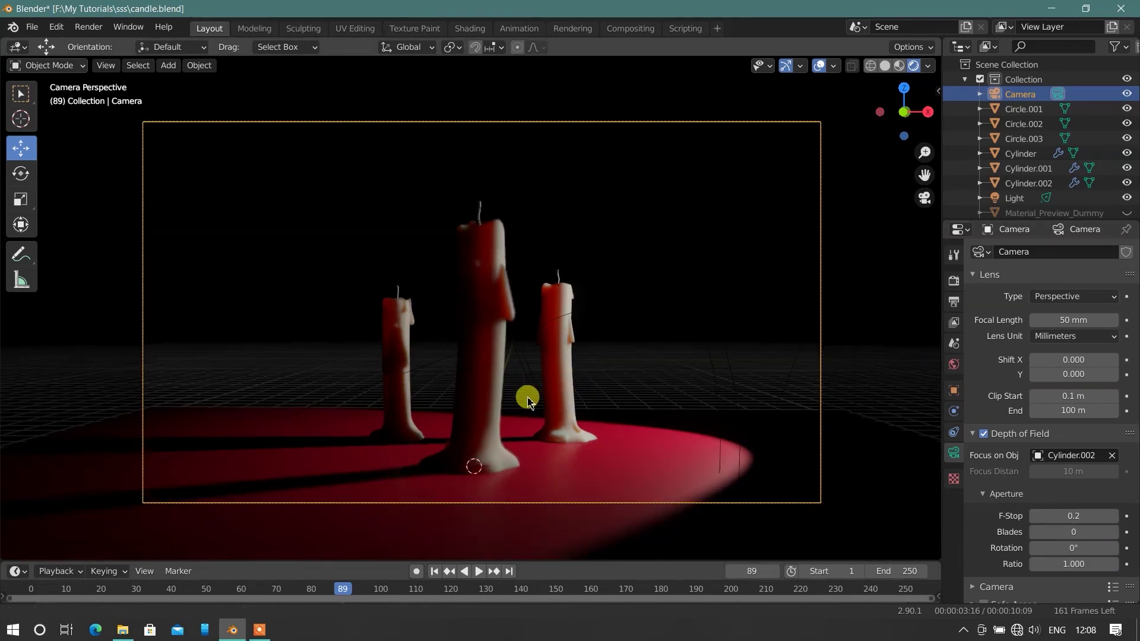
{"action": "scroll", "coordinate": [529, 399], "scroll_direction": "up", "scroll_amount": 1}
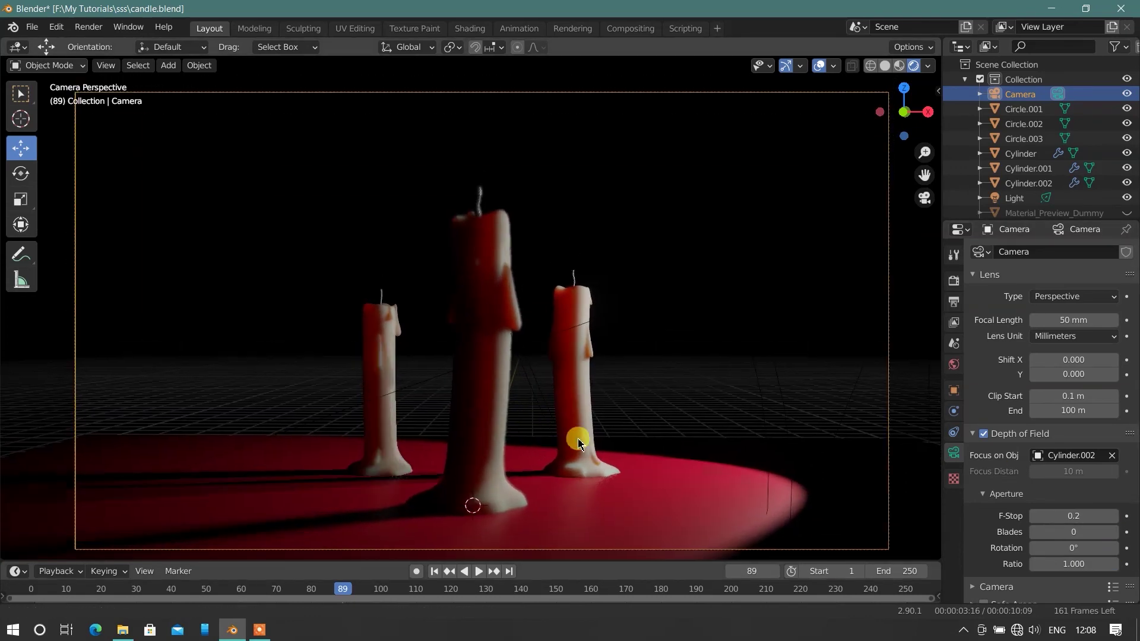
{"action": "left_click", "coordinate": [819, 66]}
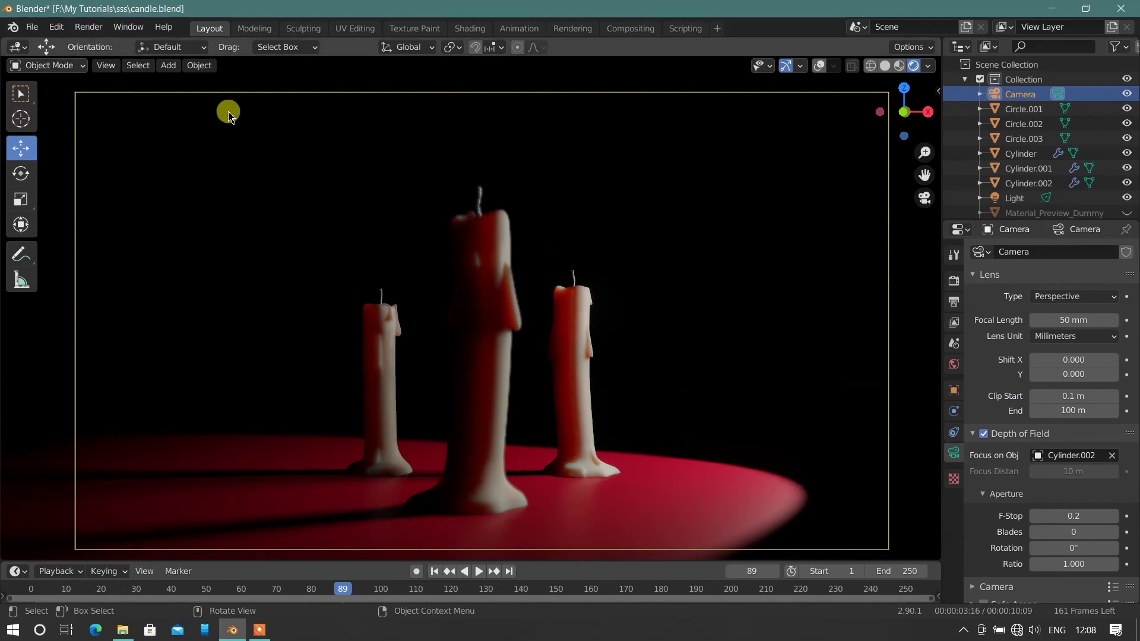
Double the render resolution from 1920 × 1080 to 3840 × 2160 px in Output Properties.
{"action": "left_click", "coordinate": [954, 303]}
{"action": "left_click", "coordinate": [1099, 270]}
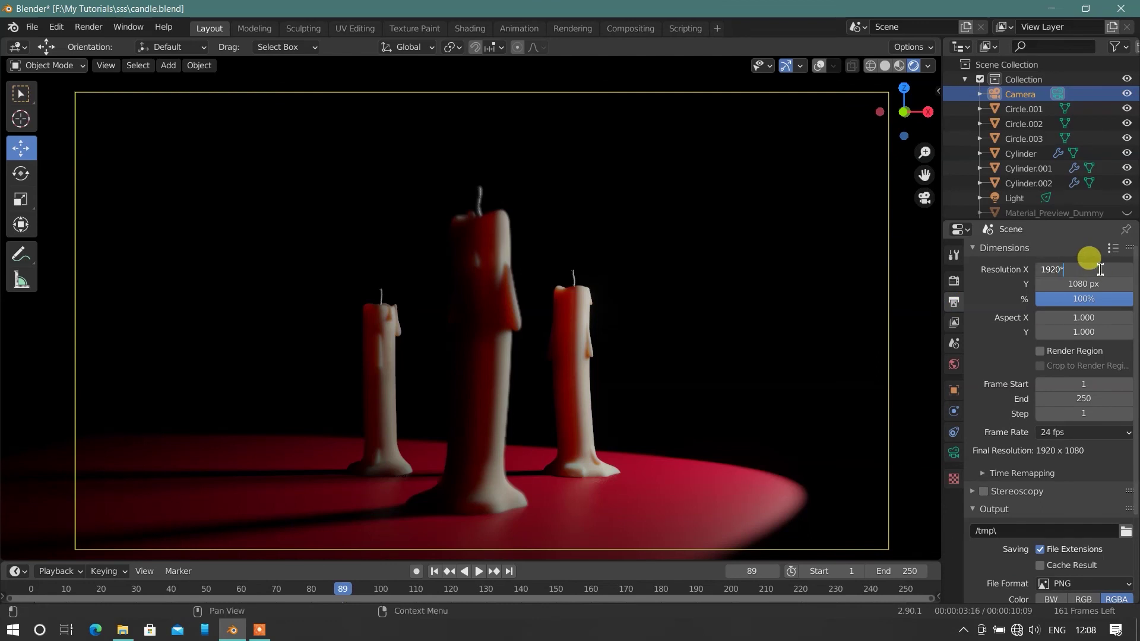
{"action": "type", "text": "2"}
{"action": "key", "text": "Return"}
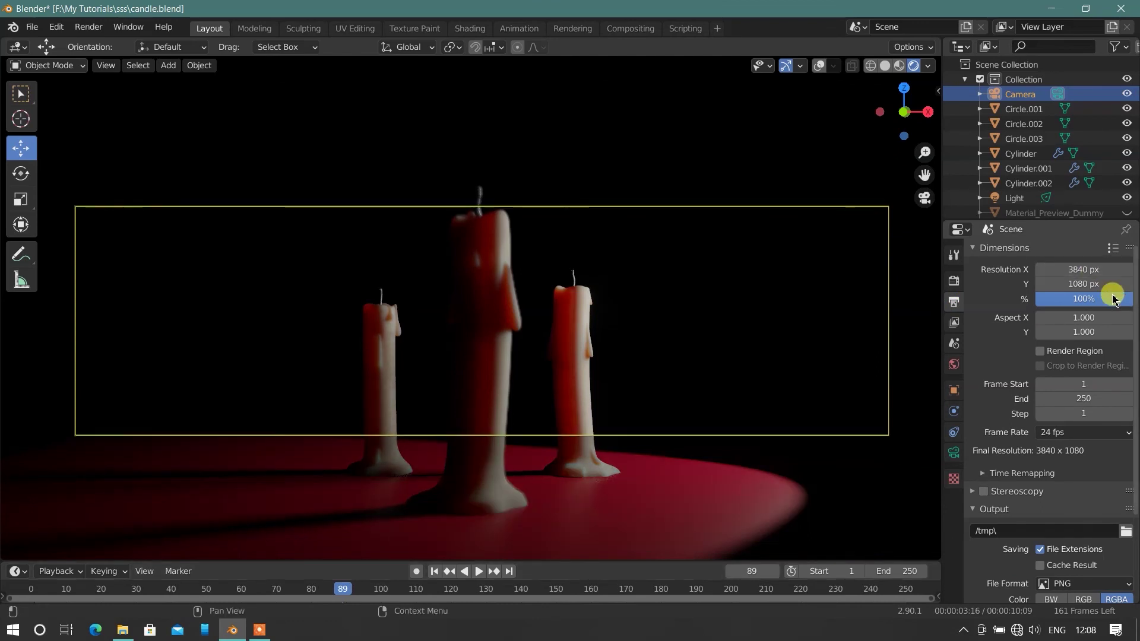
{"action": "left_click", "coordinate": [1082, 283]}
{"action": "type", "text": "*2"}
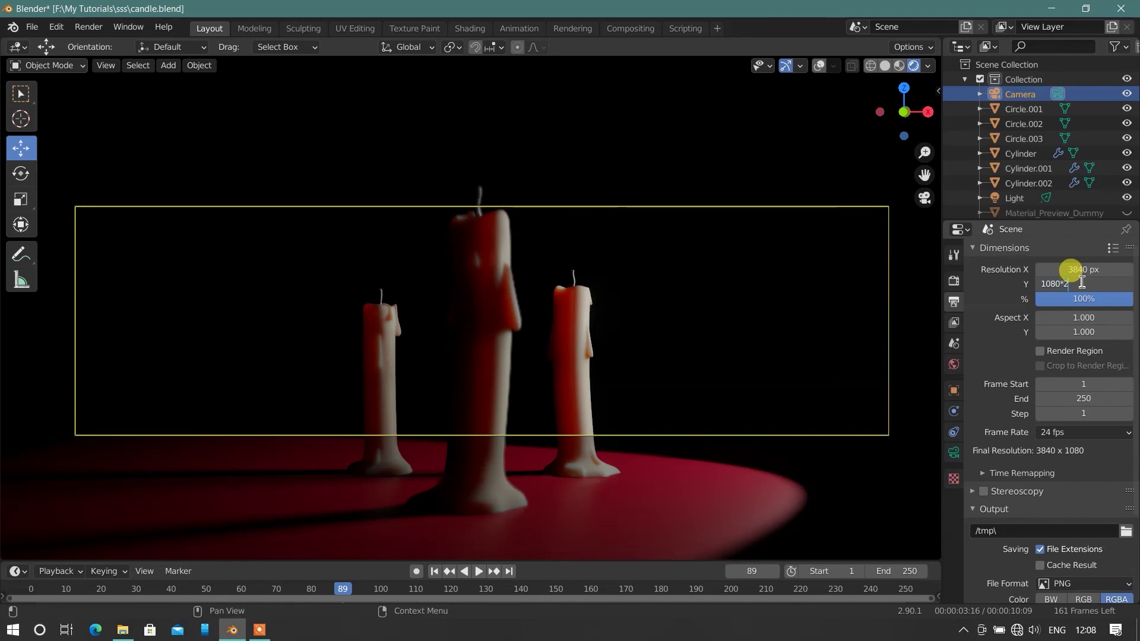
{"action": "key", "text": "Return"}
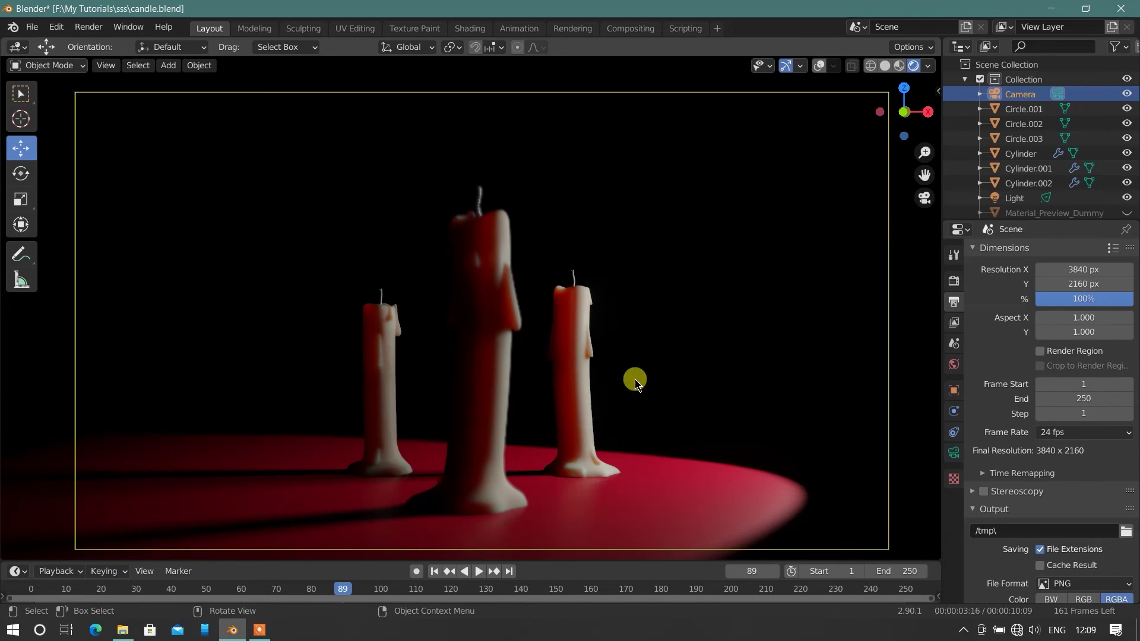
Render the candle scene as a still image (Render Image, F12).
{"action": "left_click", "coordinate": [88, 26]}
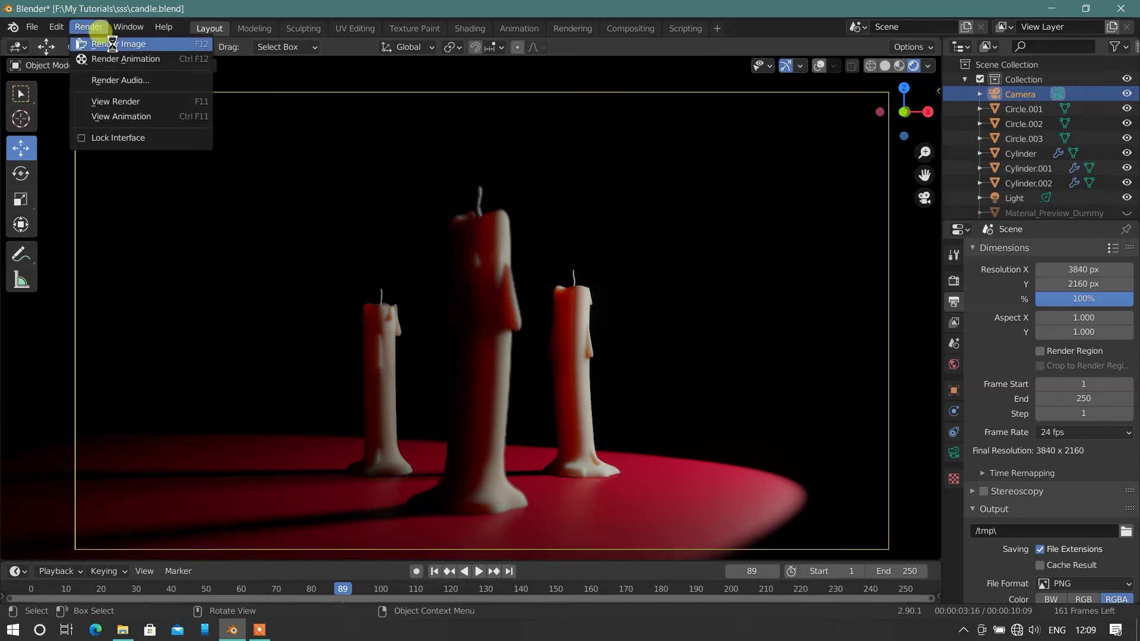
{"action": "left_click", "coordinate": [110, 42]}
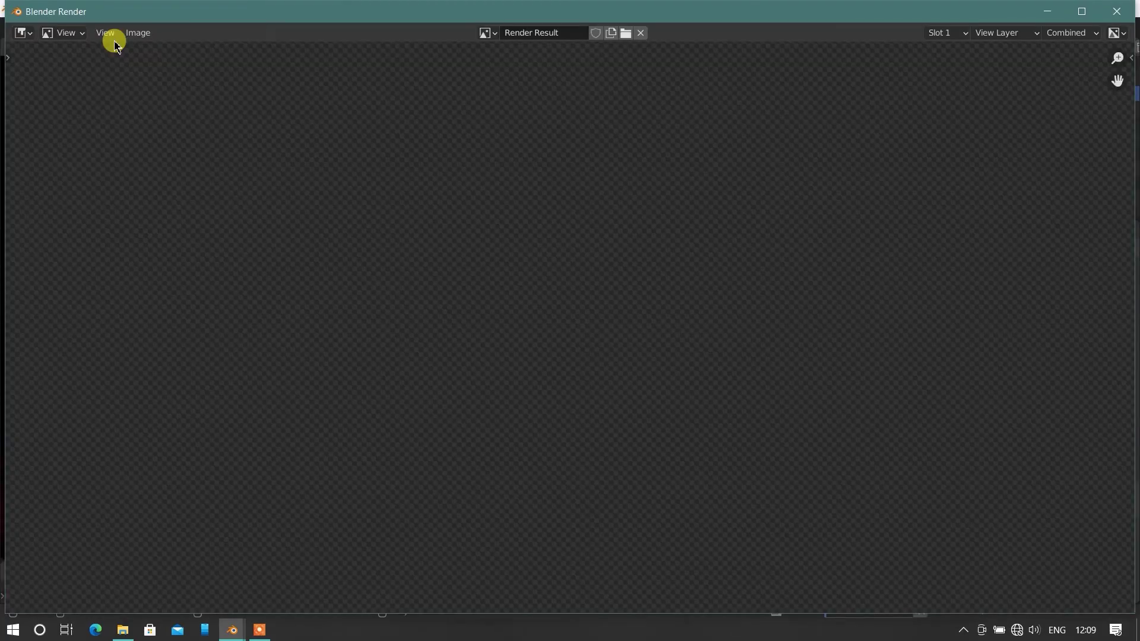